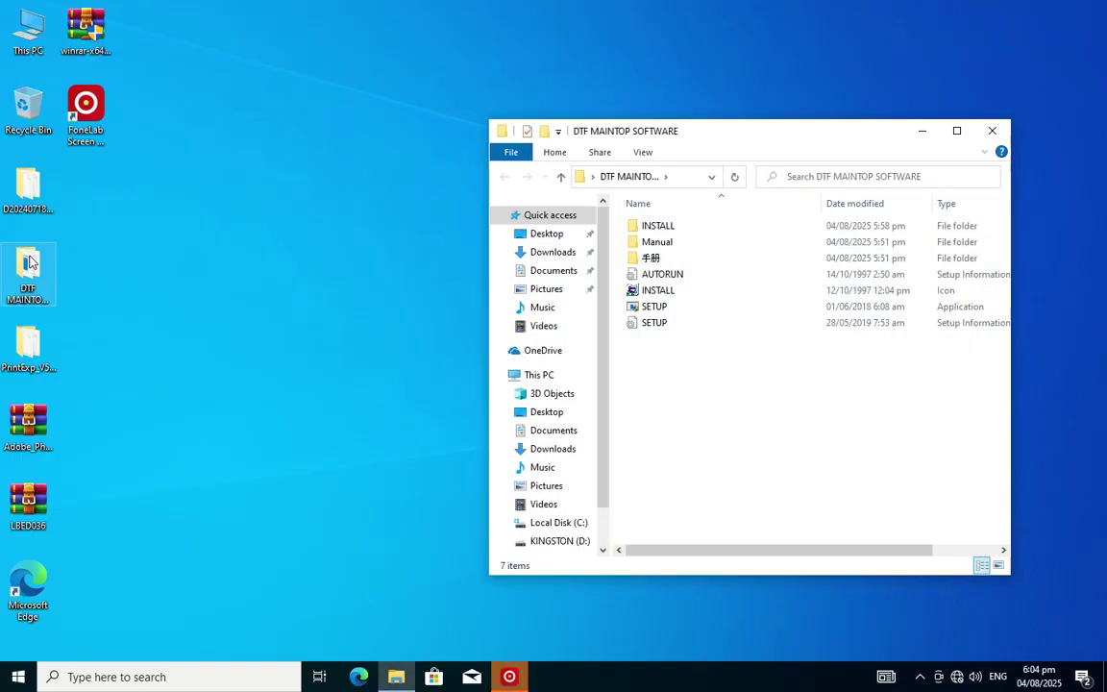
Install the Maintop Desktop Publish System with the SETUP application and choose to restart the computer later
double_click(650, 306)
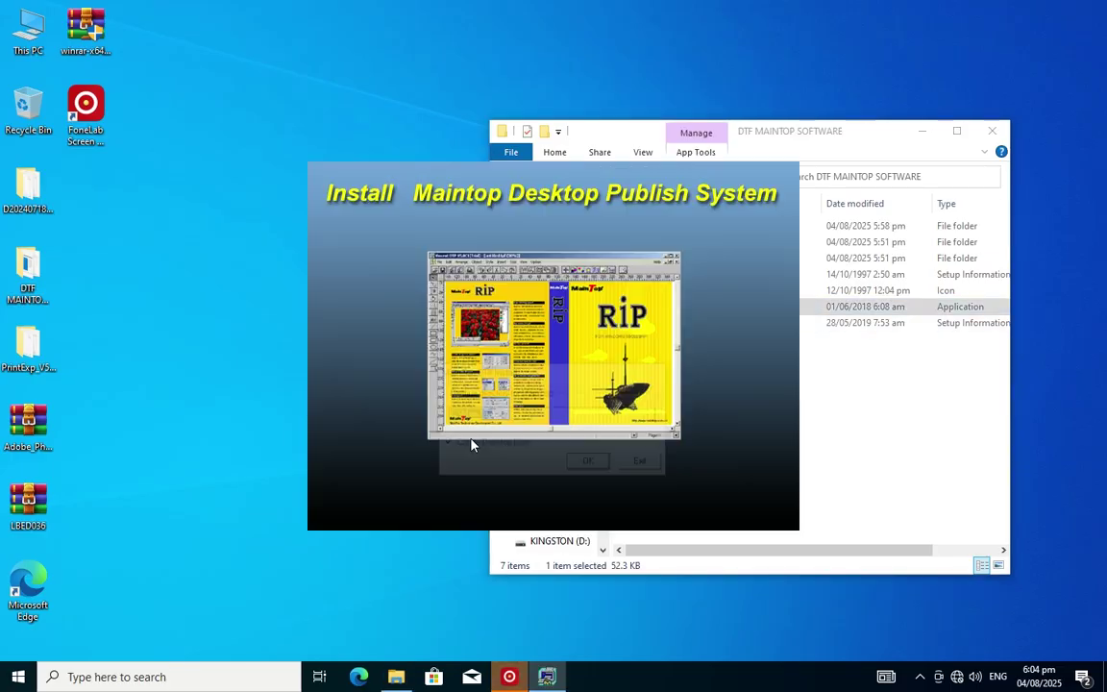
left_click(591, 466)
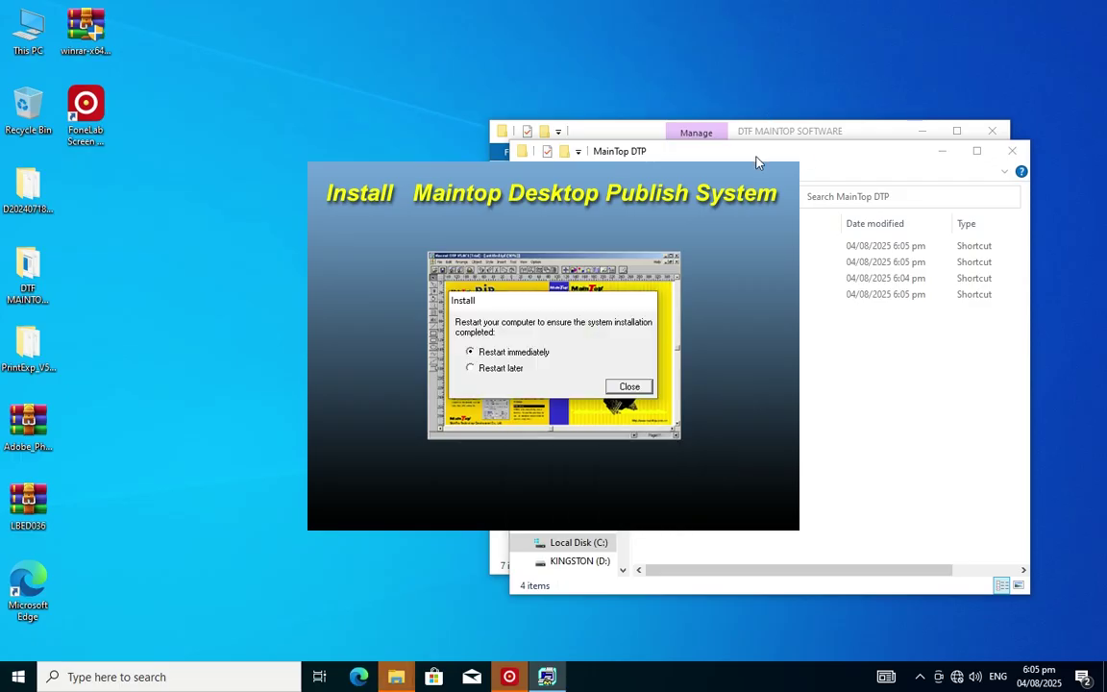
left_click(481, 368)
left_click(634, 388)
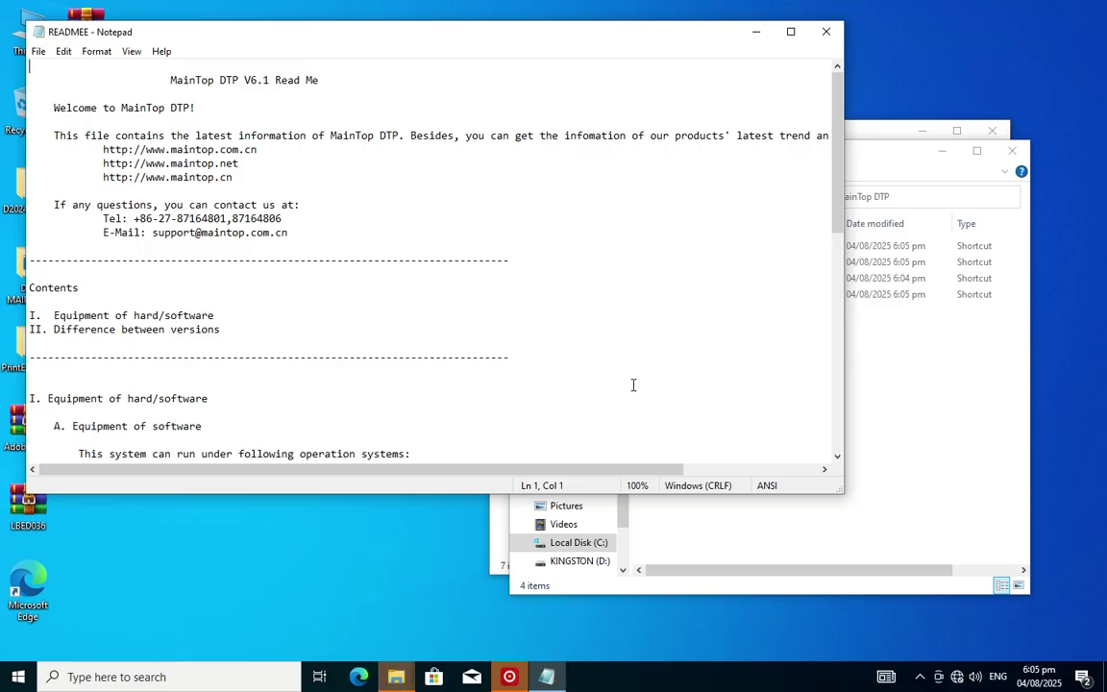
Close the MainTop readme file and the MainTop DTP and DTF MAINTOP SOFTWARE folder windows
left_click(832, 37)
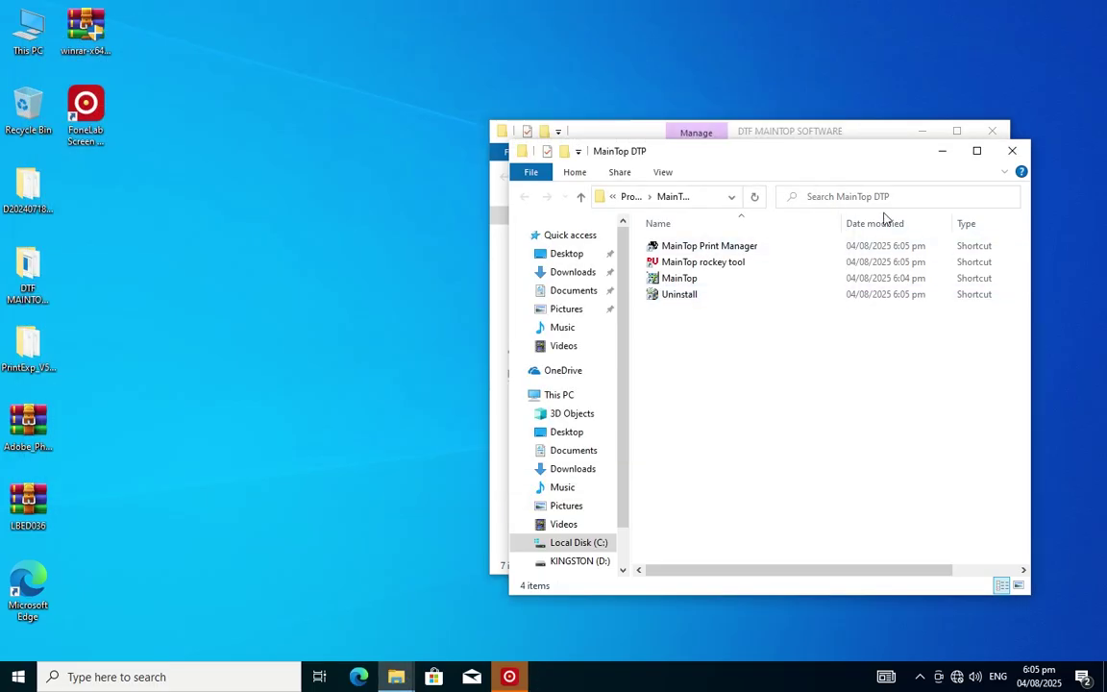
left_click(1009, 156)
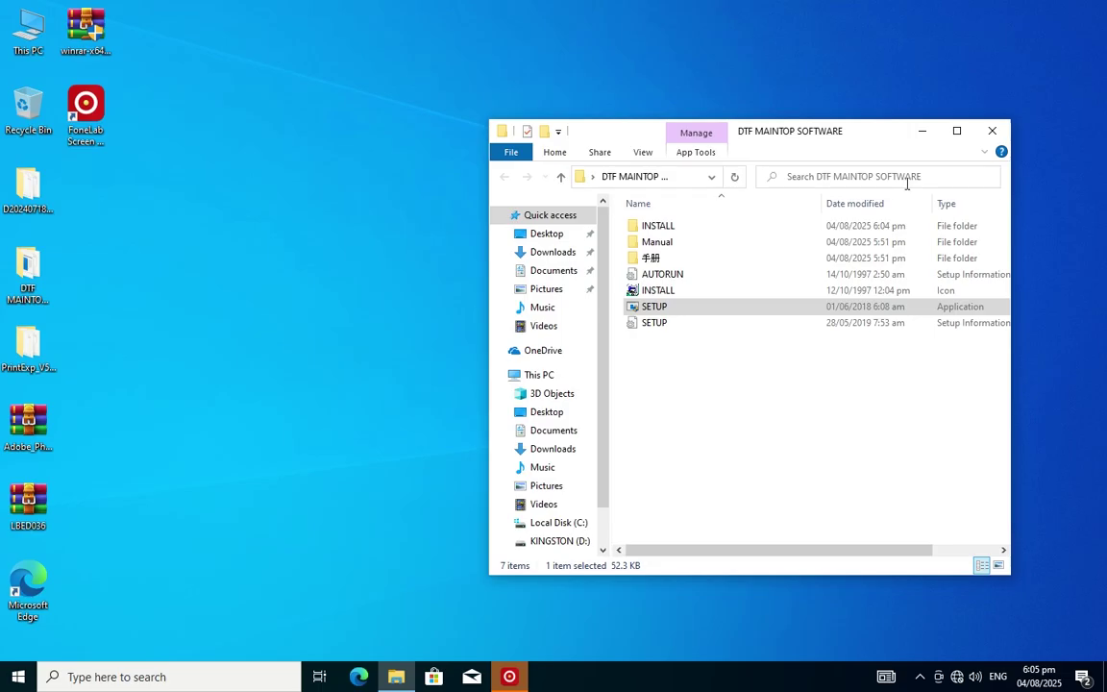
left_click_drag(857, 135, 672, 84)
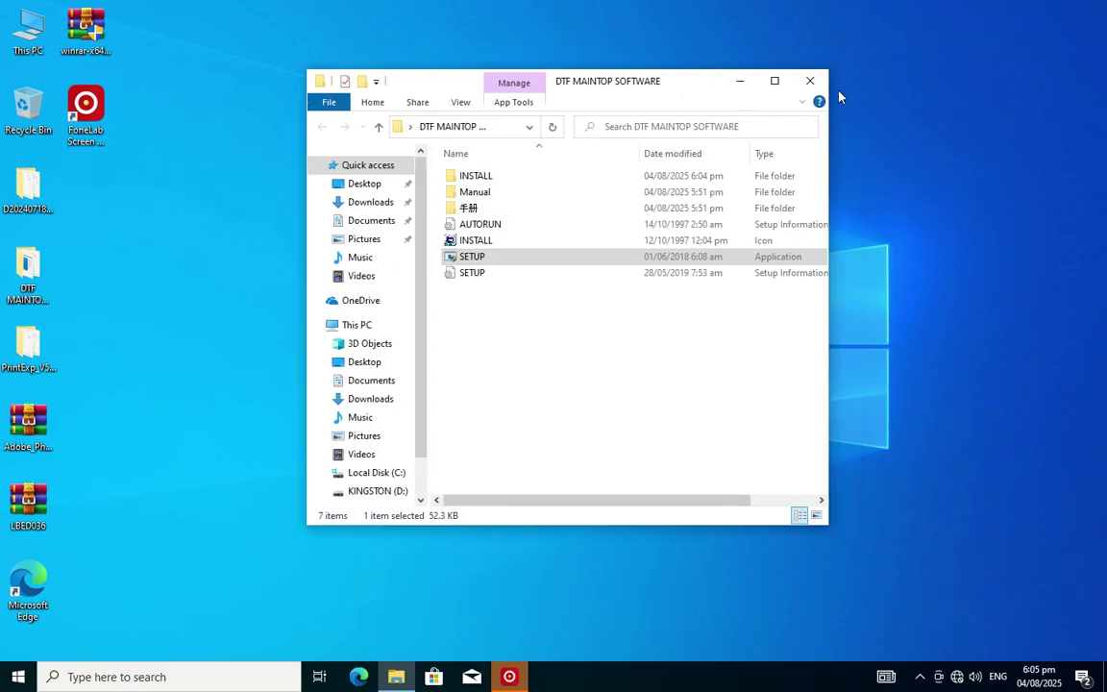
left_click(811, 82)
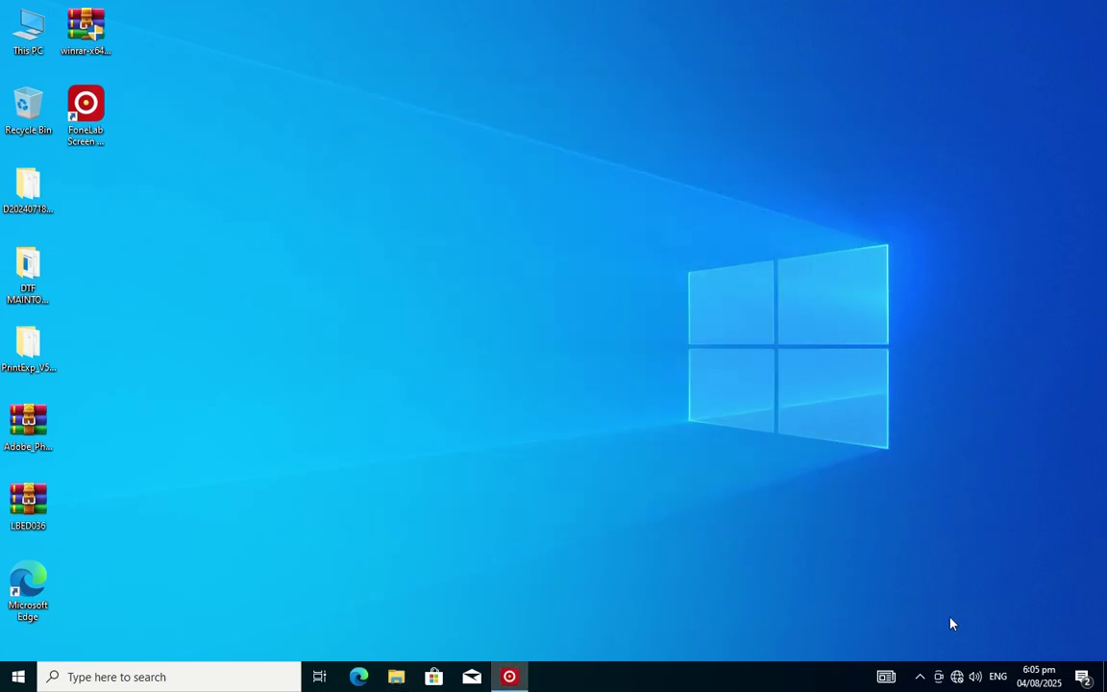
Open the Internet Protocol Version 4 (TCP/IPv4) properties of the Ethernet adapter
right_click(957, 677)
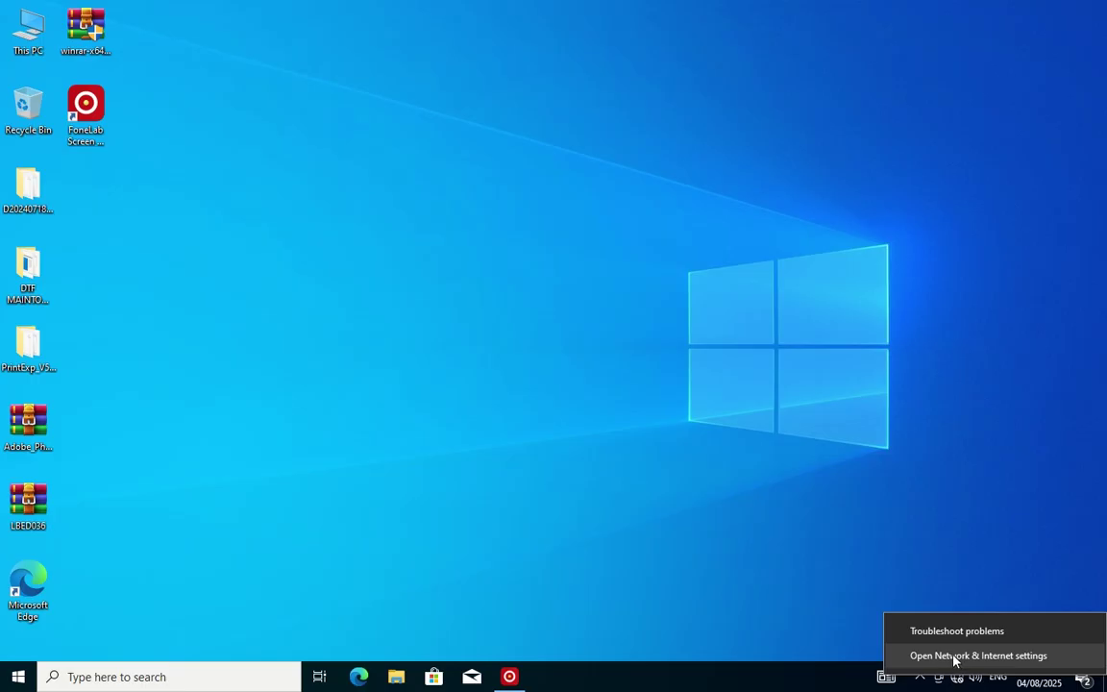
left_click(955, 657)
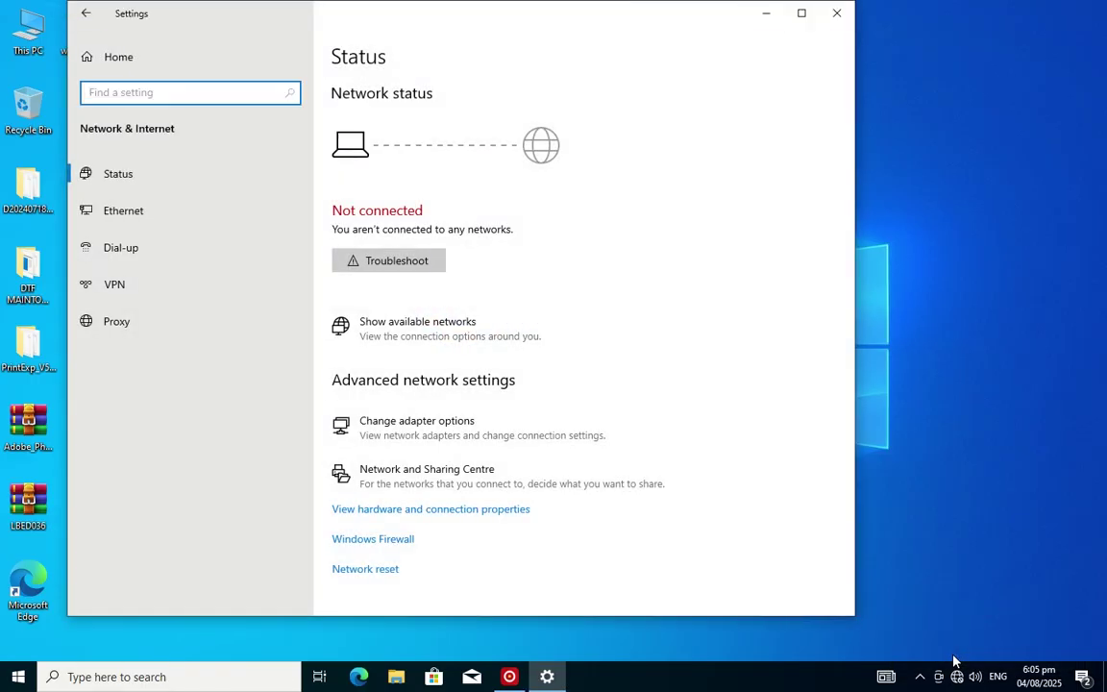
left_click(411, 425)
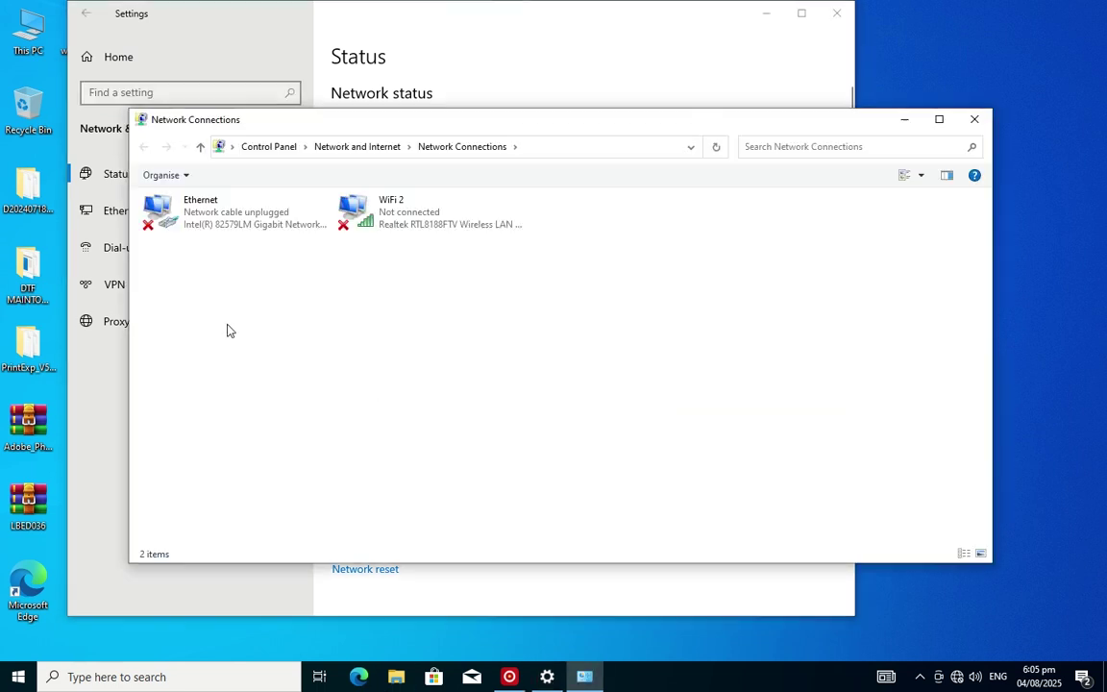
left_click(199, 216)
right_click(199, 215)
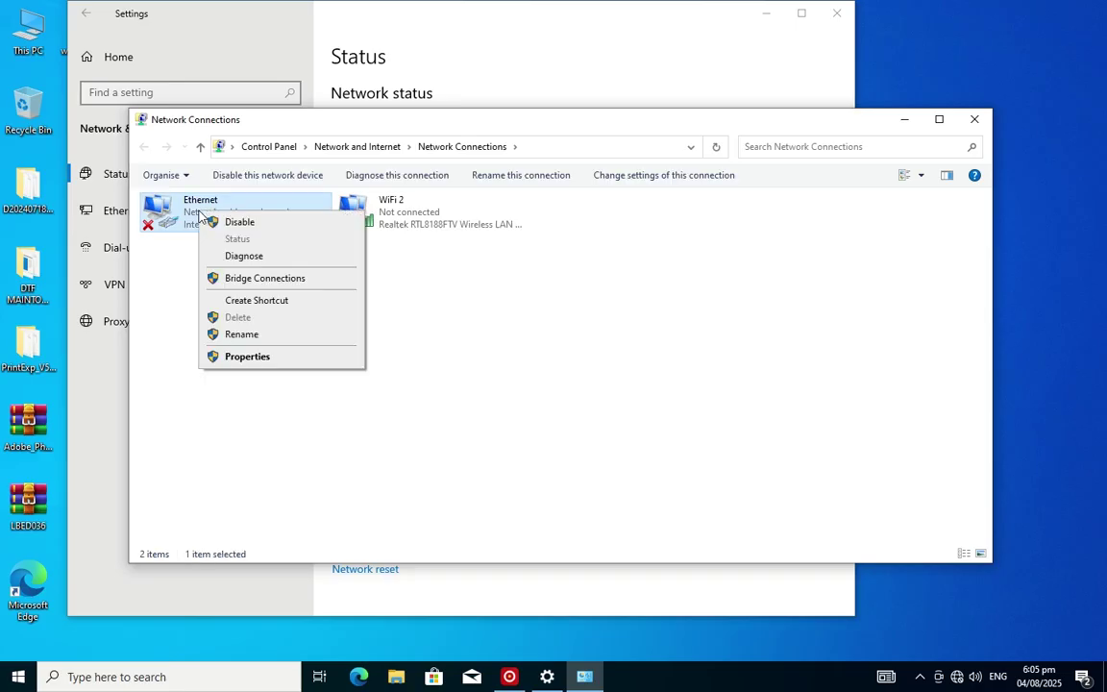
left_click(248, 356)
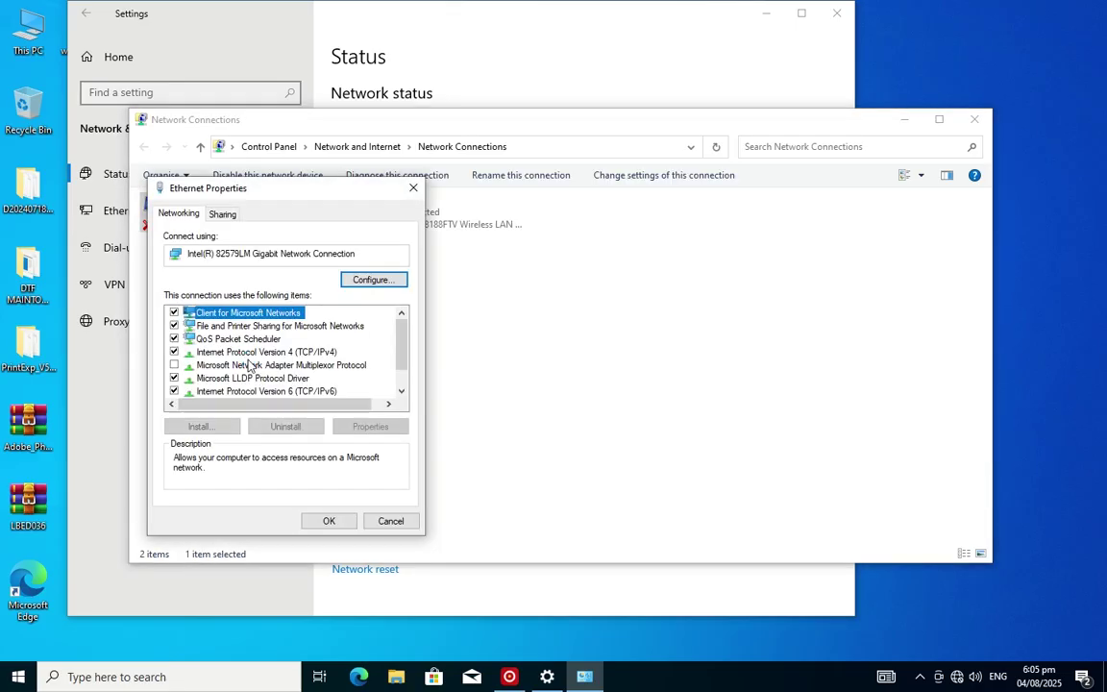
double_click(278, 352)
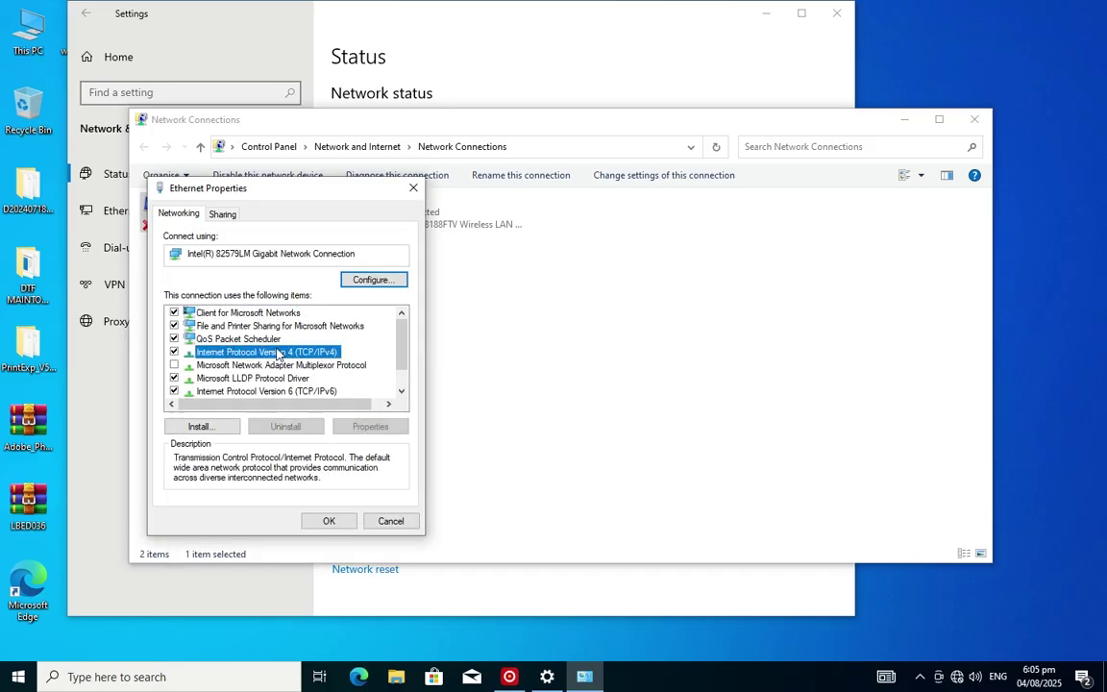
double_click(277, 352)
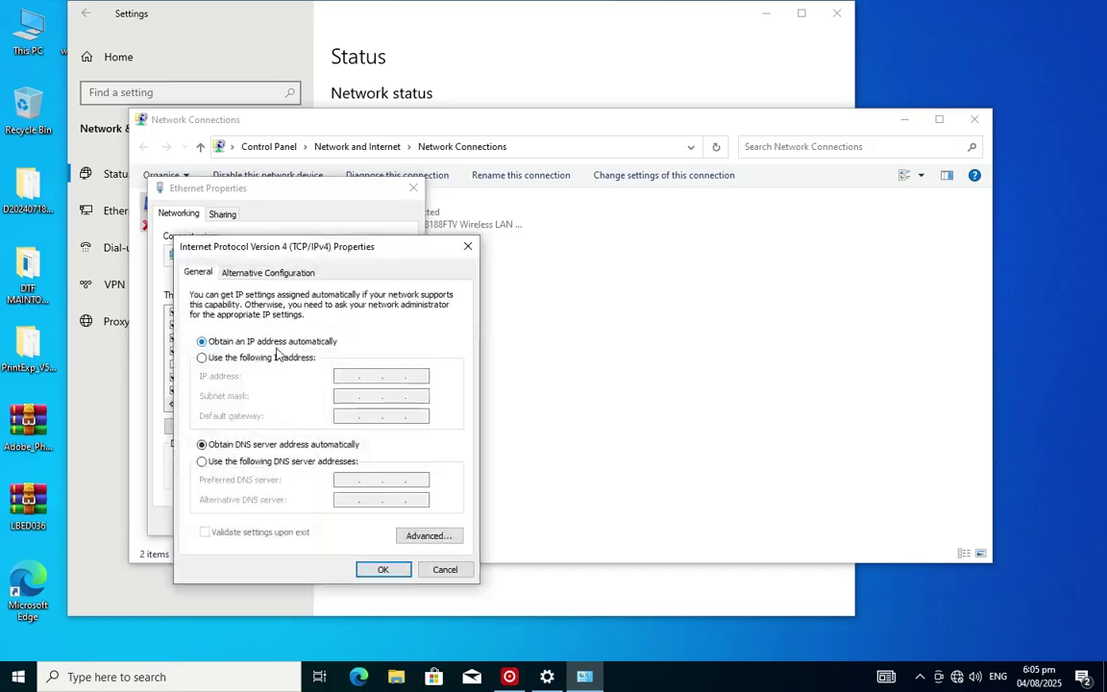
Assign the Ethernet adapter the static IP address 192.168.127.111, subnet mask 255.255.255.0 and default gateway 192.168.127.10, and save the settings
left_click(279, 359)
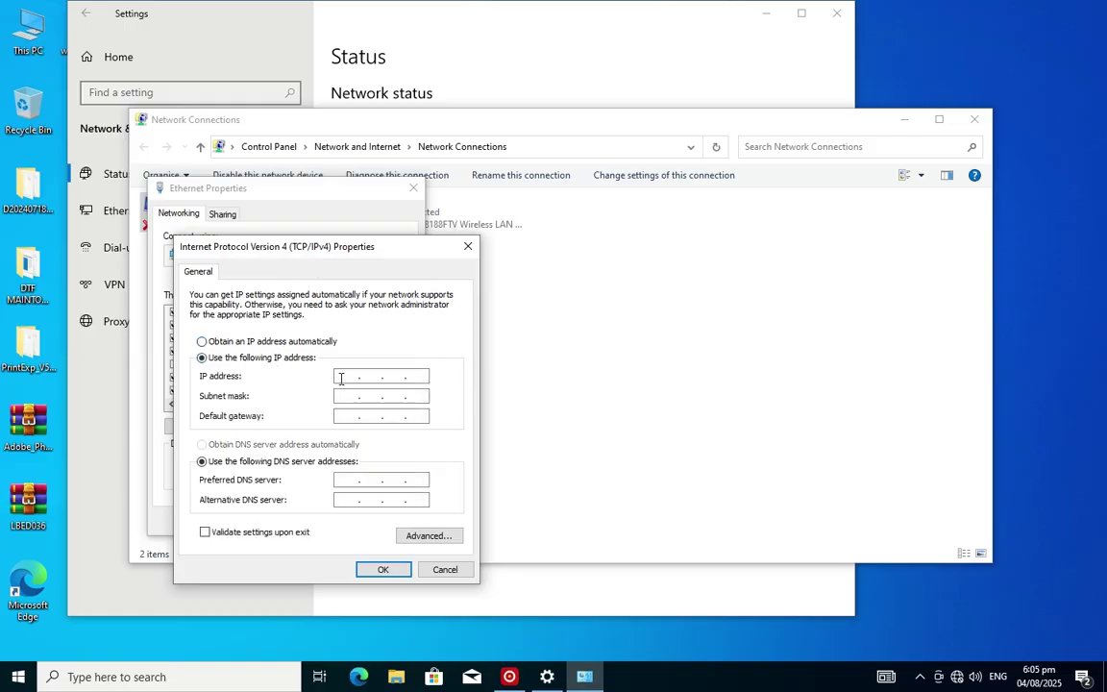
type("192 . 168 . 127 . 111")
left_click(348, 390)
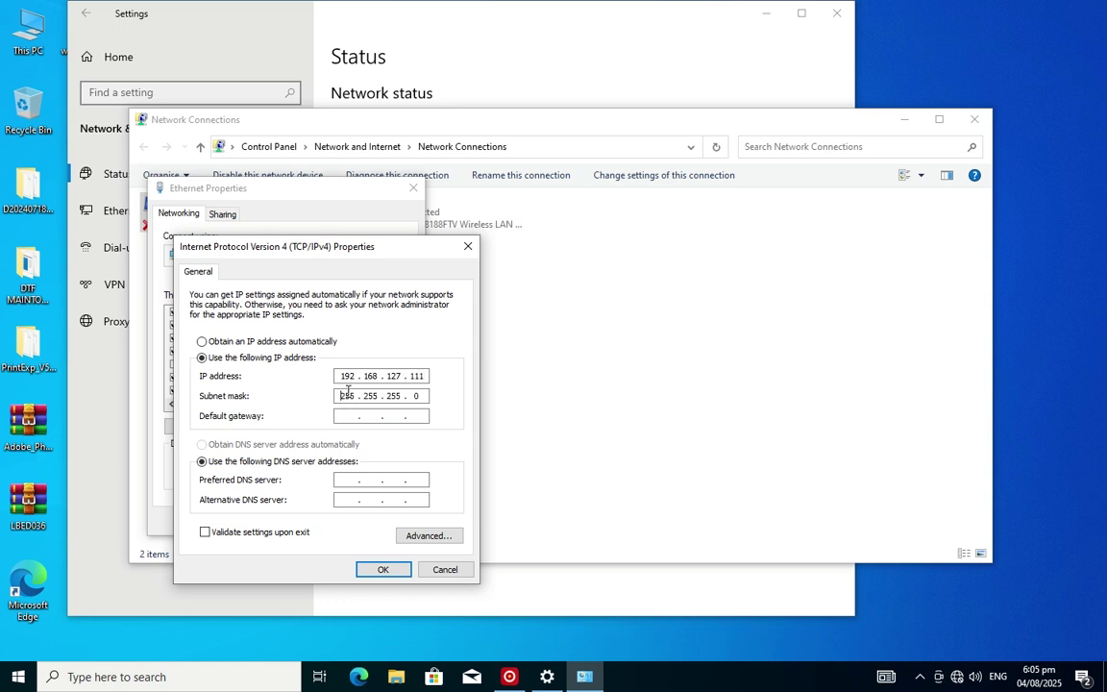
left_click(348, 415)
type("192 . 168 . 127 . 10")
left_click(392, 574)
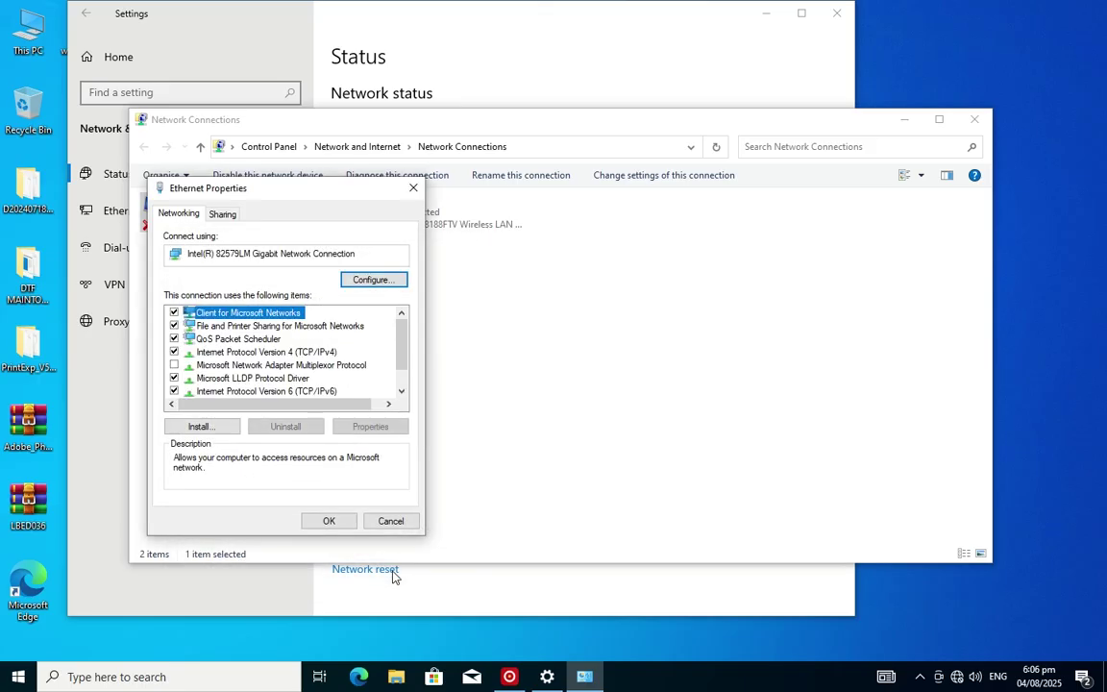
left_click(329, 521)
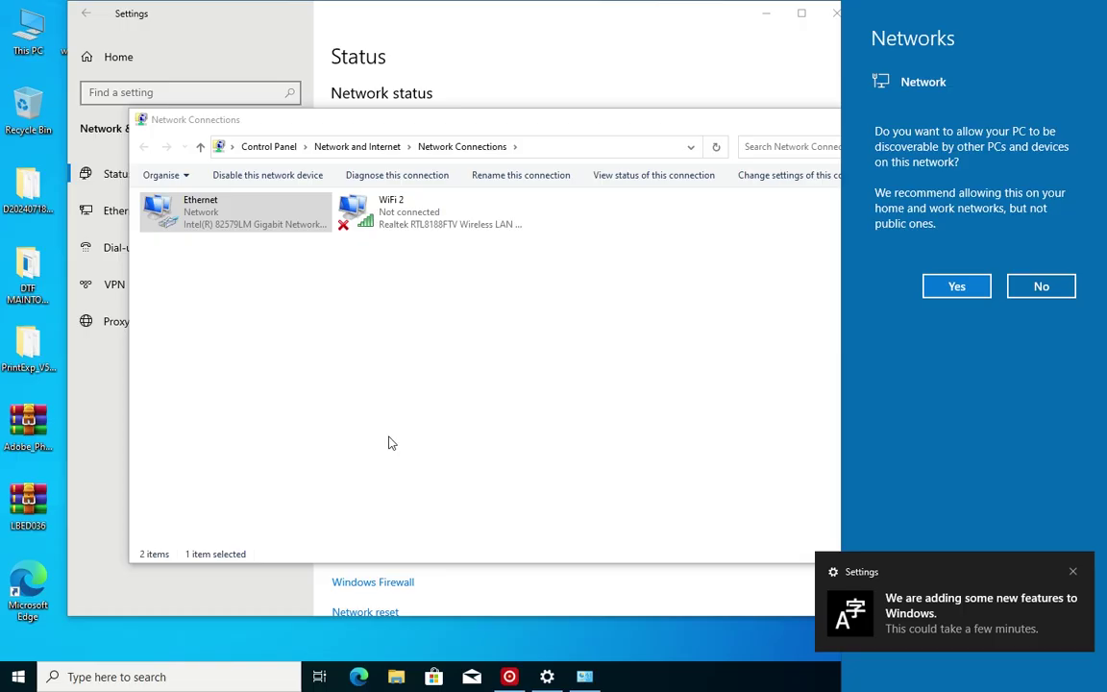
Dismiss the network discovery prompt and the feature notification, and close the network status settings
left_click(504, 451)
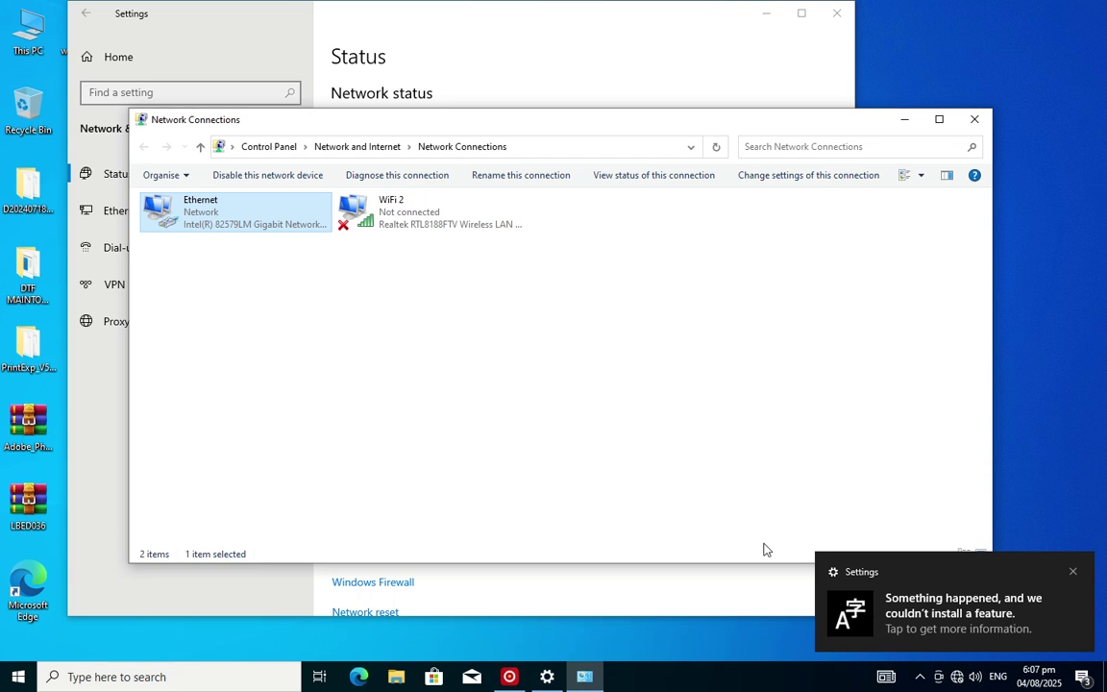
left_click(974, 622)
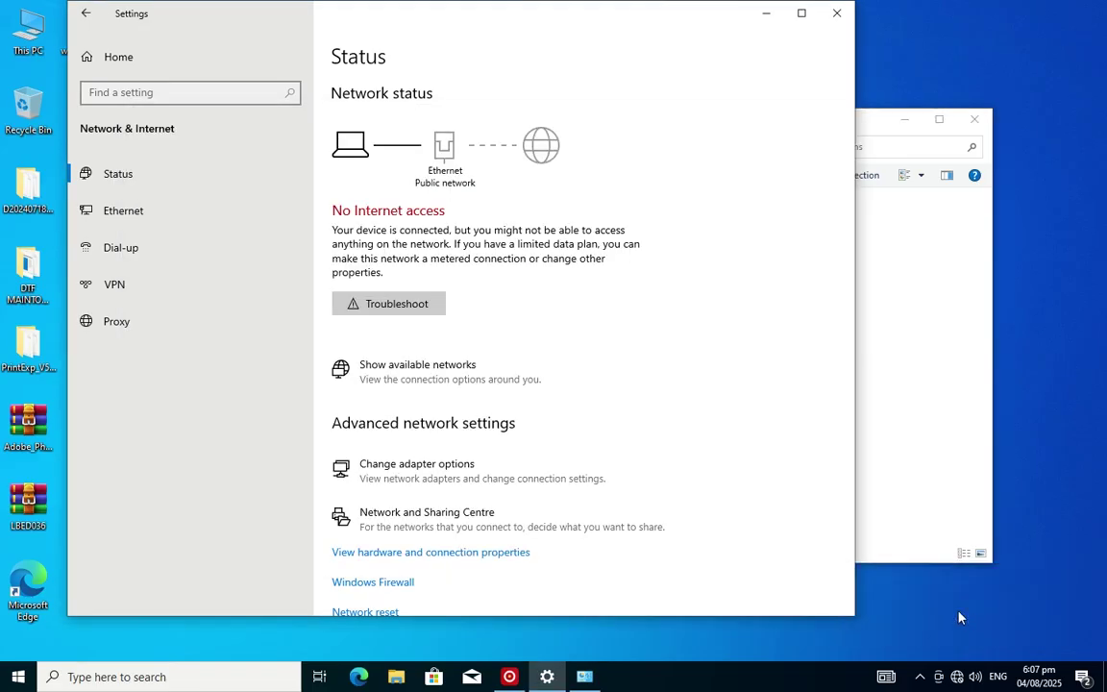
scroll(554, 331, "down", 2)
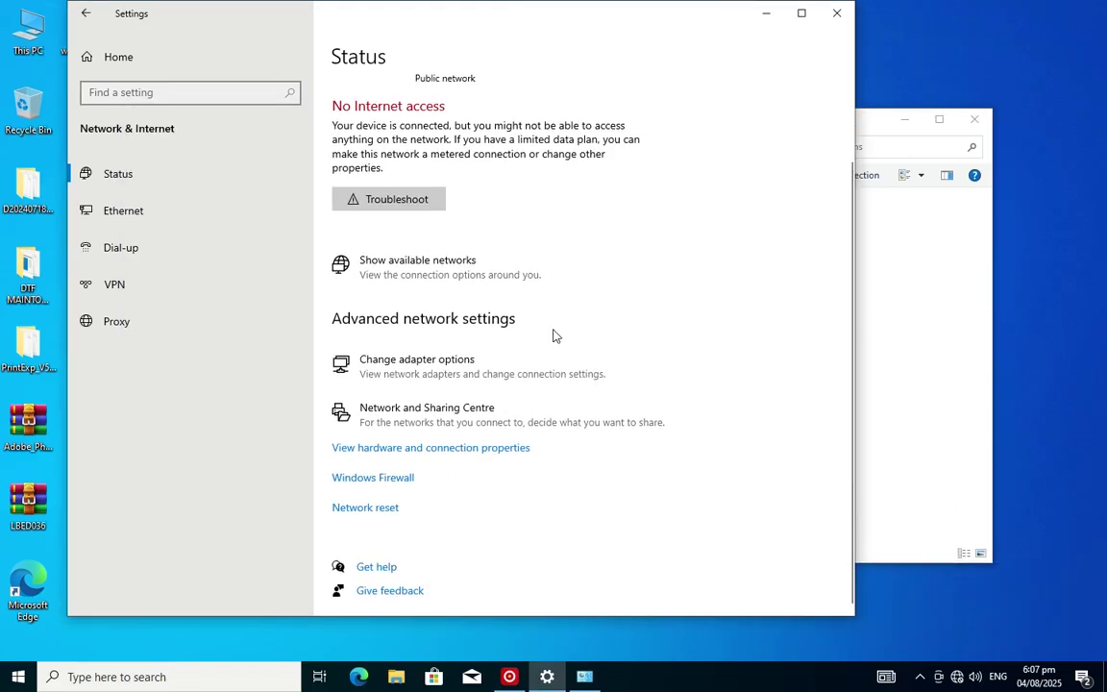
scroll(554, 335, "up", 2)
left_click(837, 13)
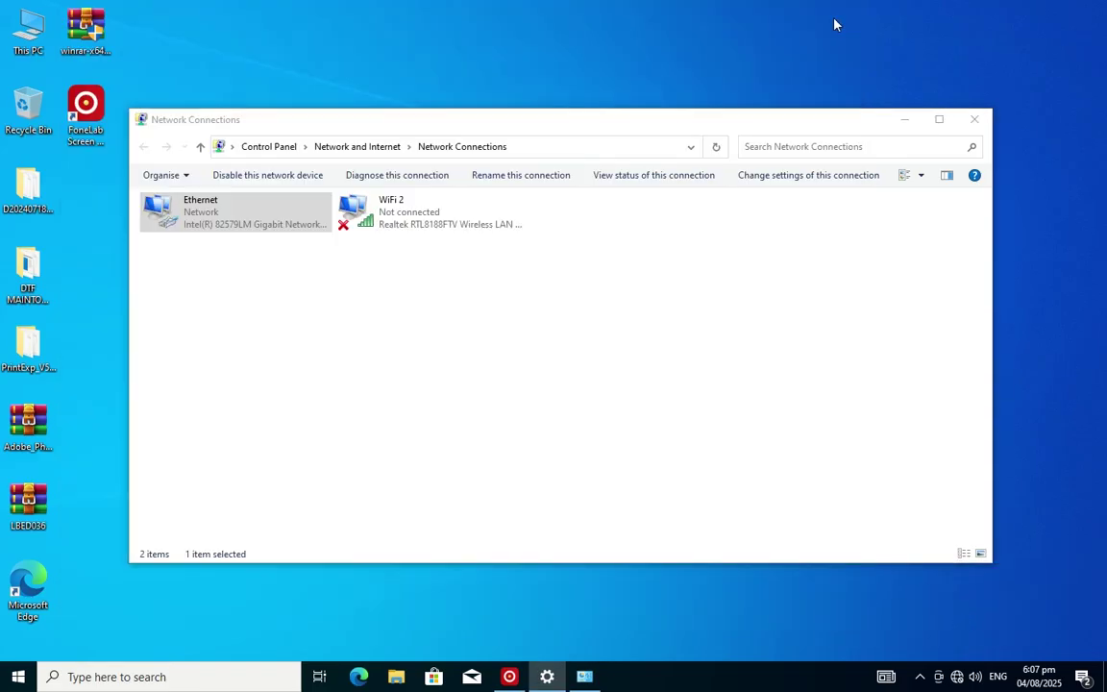
right_click(612, 50)
left_click(639, 101)
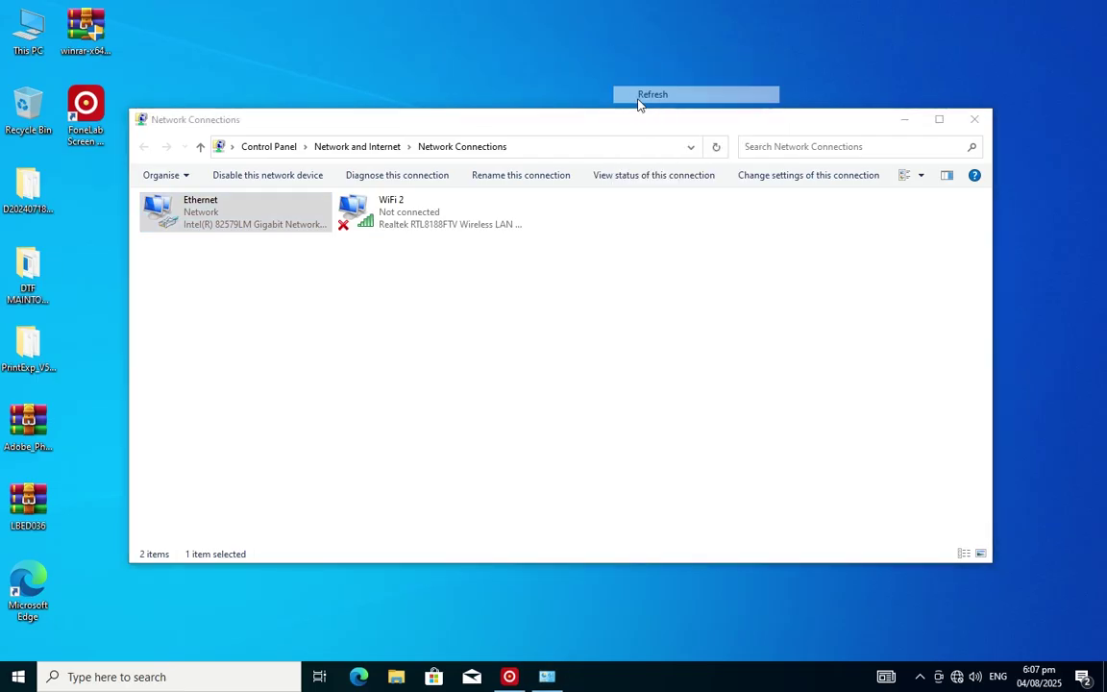
left_click(277, 343)
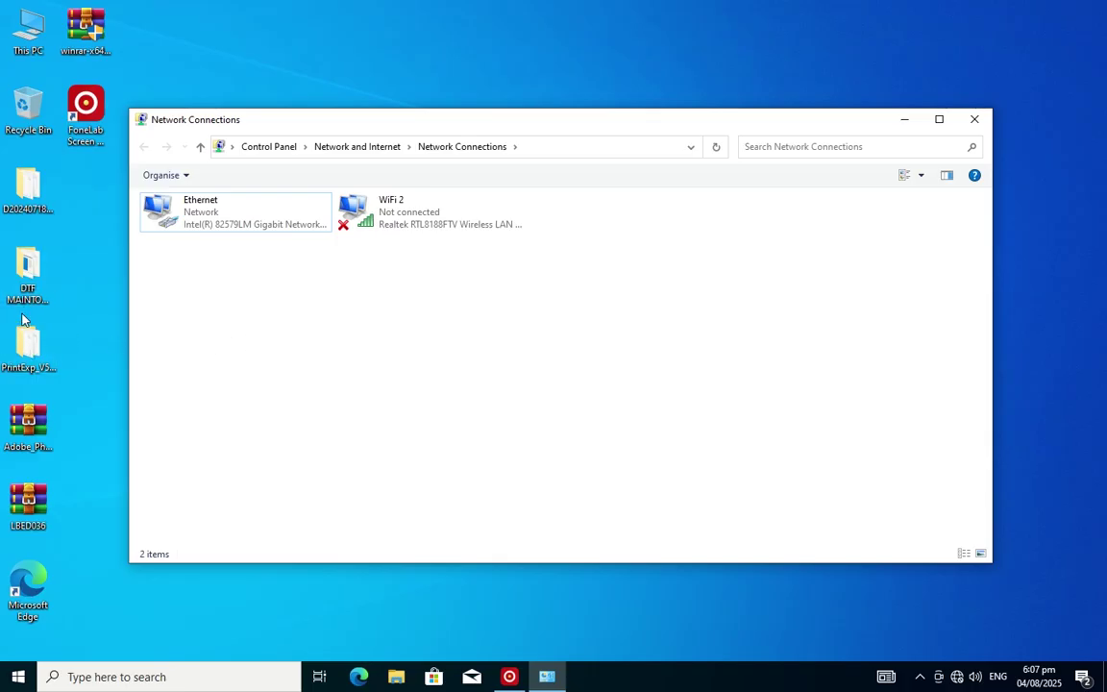
Try to run PrintExp as administrator from the PrintExp_V5.7.6.5.89.Cable_20240111 folder, and close the folder
double_click(29, 350)
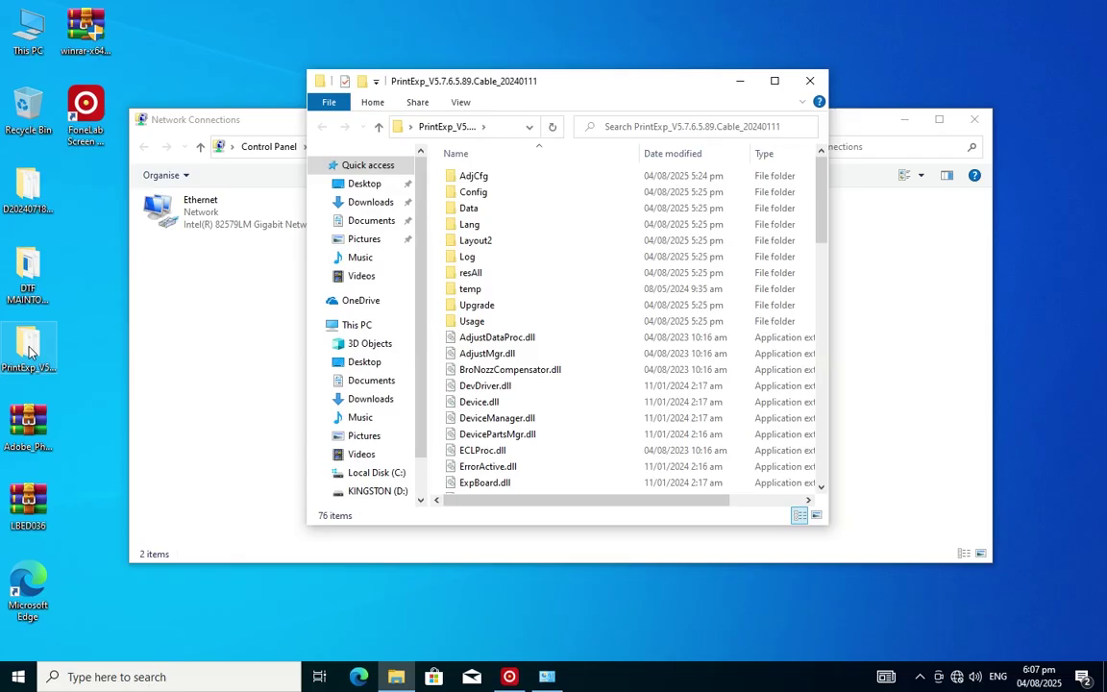
scroll(529, 306, "down", 4)
scroll(533, 306, "down", 10)
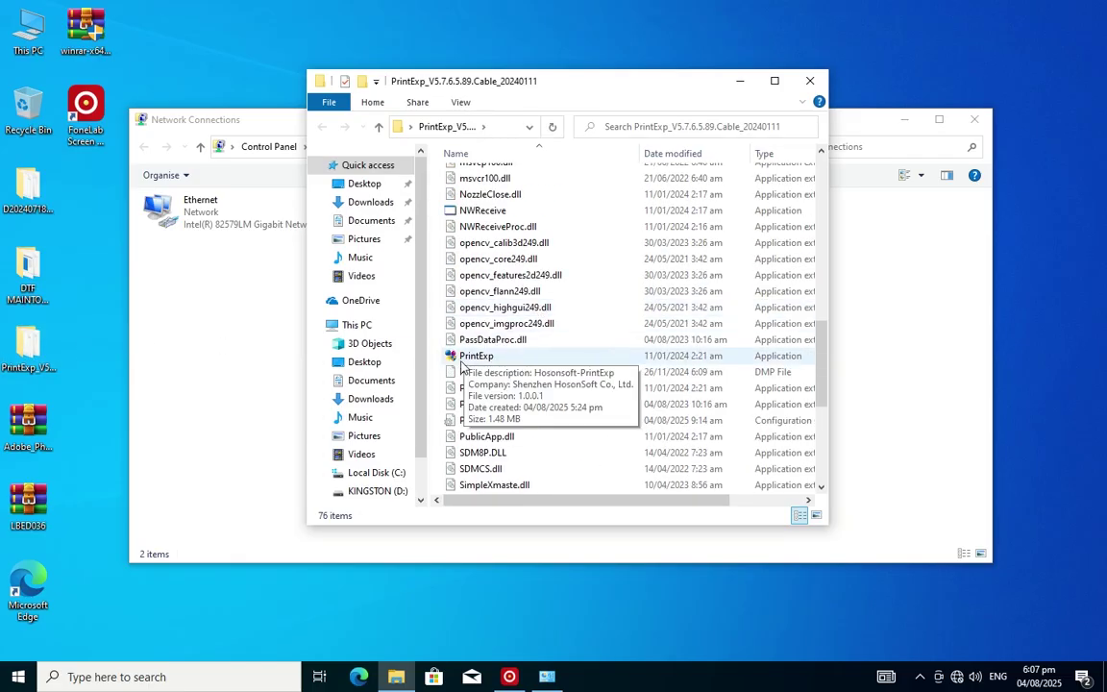
left_click(466, 355)
right_click(466, 355)
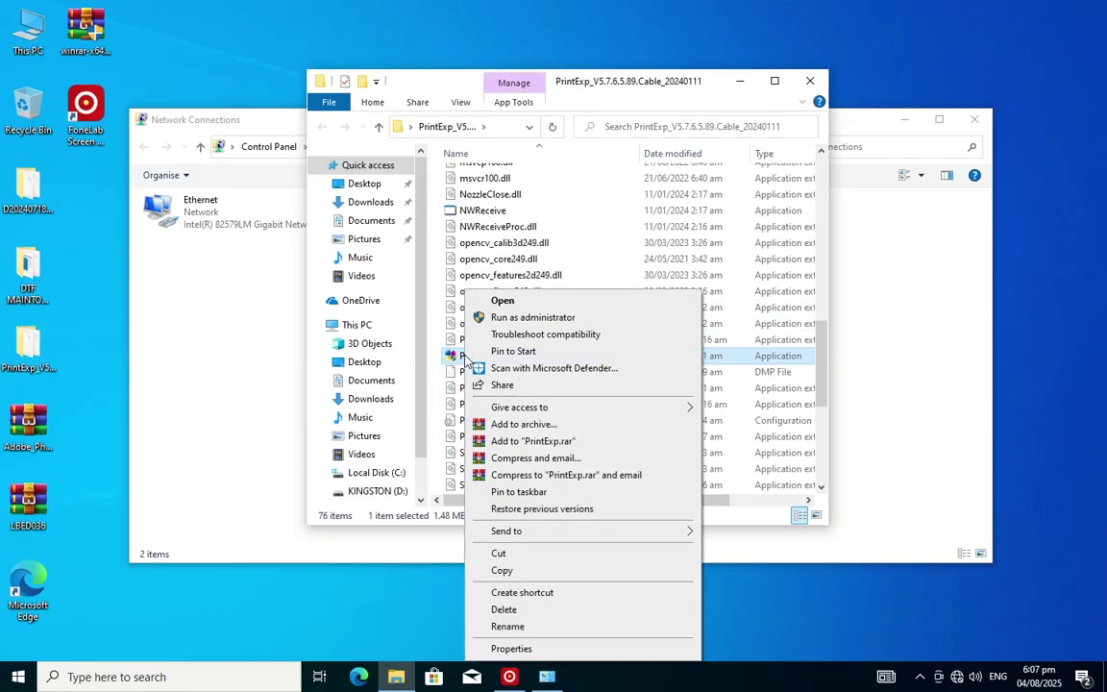
left_click(505, 320)
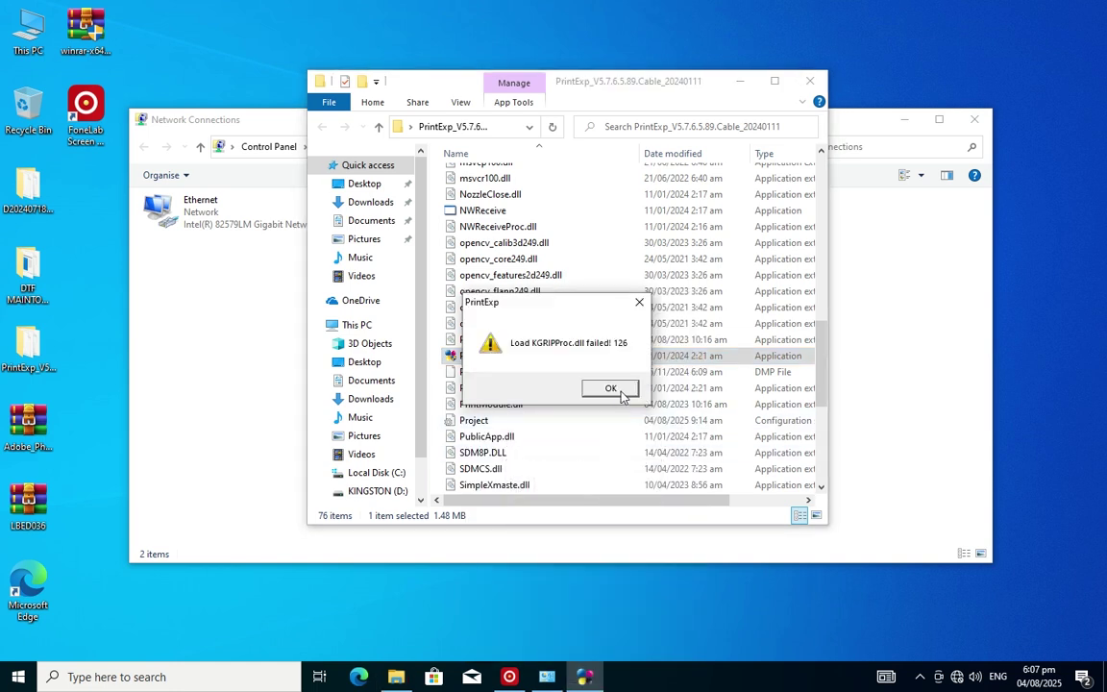
left_click(609, 389)
left_click(603, 392)
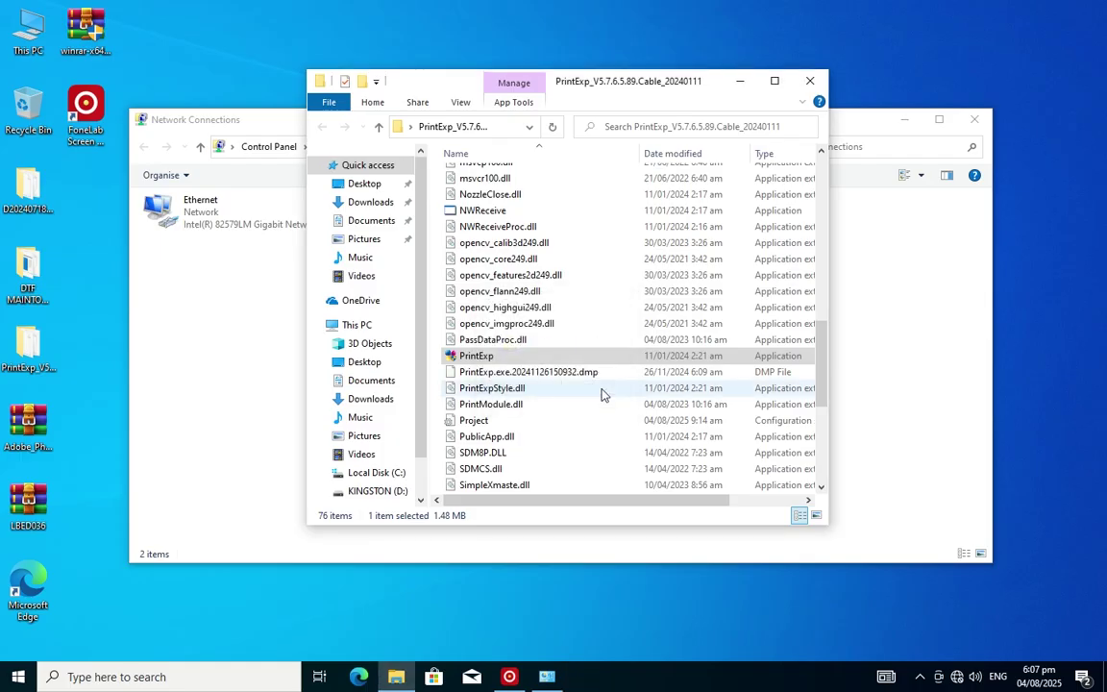
left_click(810, 82)
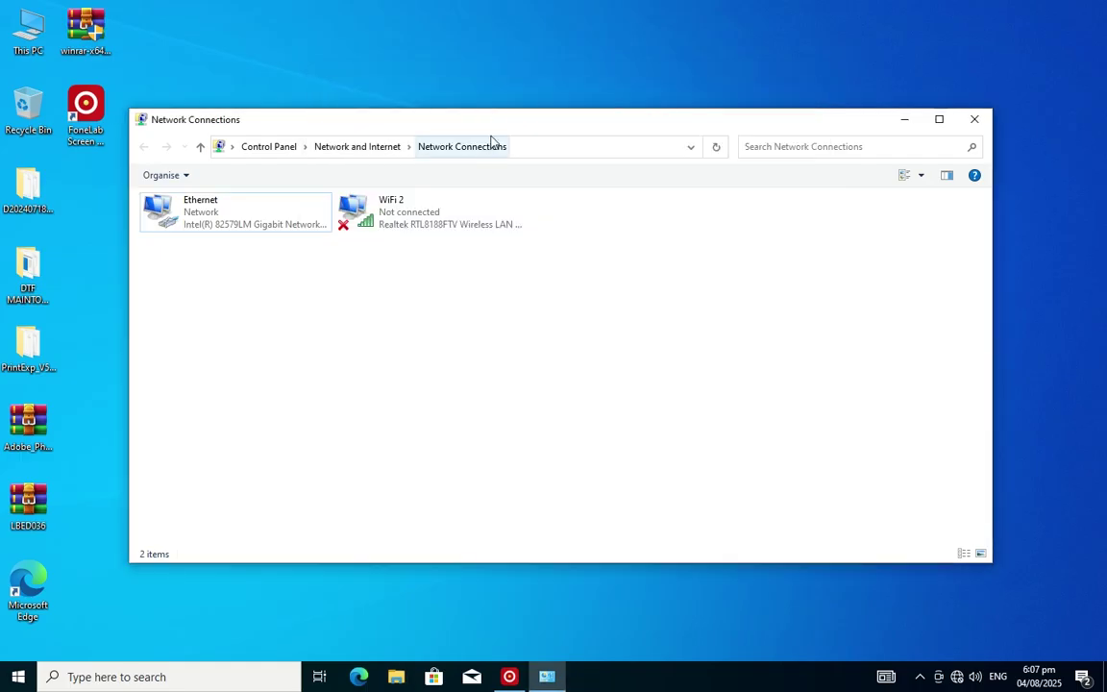
right_click(470, 93)
left_click(501, 137)
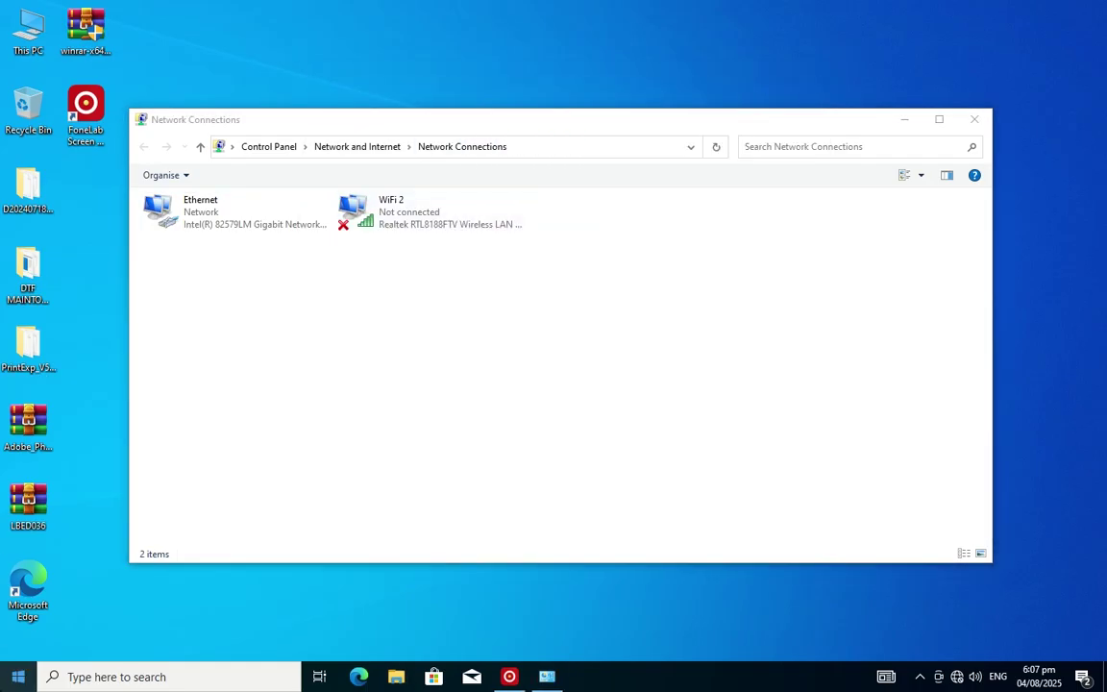
Launch MainTop Print Manager from the MainTop DTP program group
left_click(3, 684)
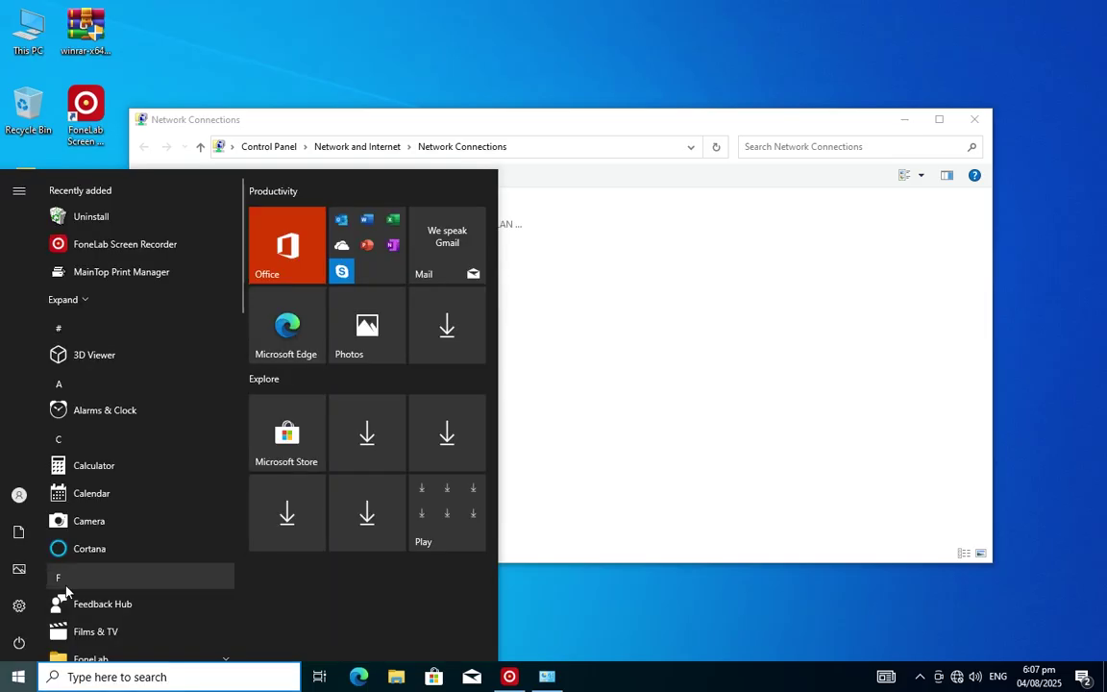
scroll(141, 524, "down", 3)
scroll(141, 524, "down", 4)
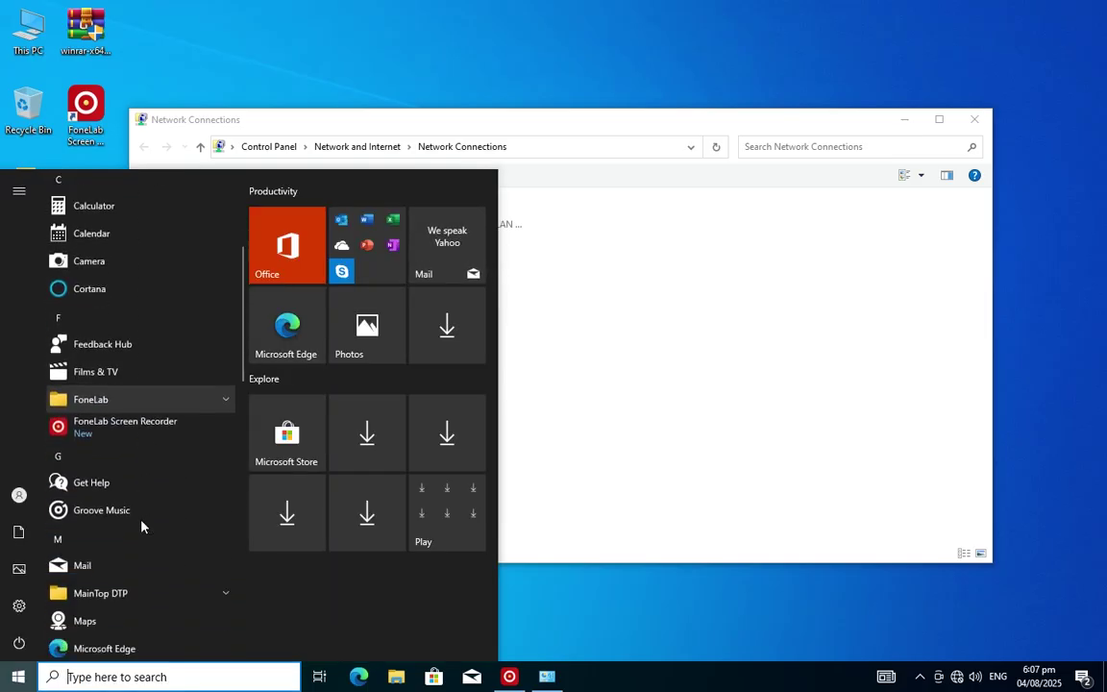
left_click(131, 484)
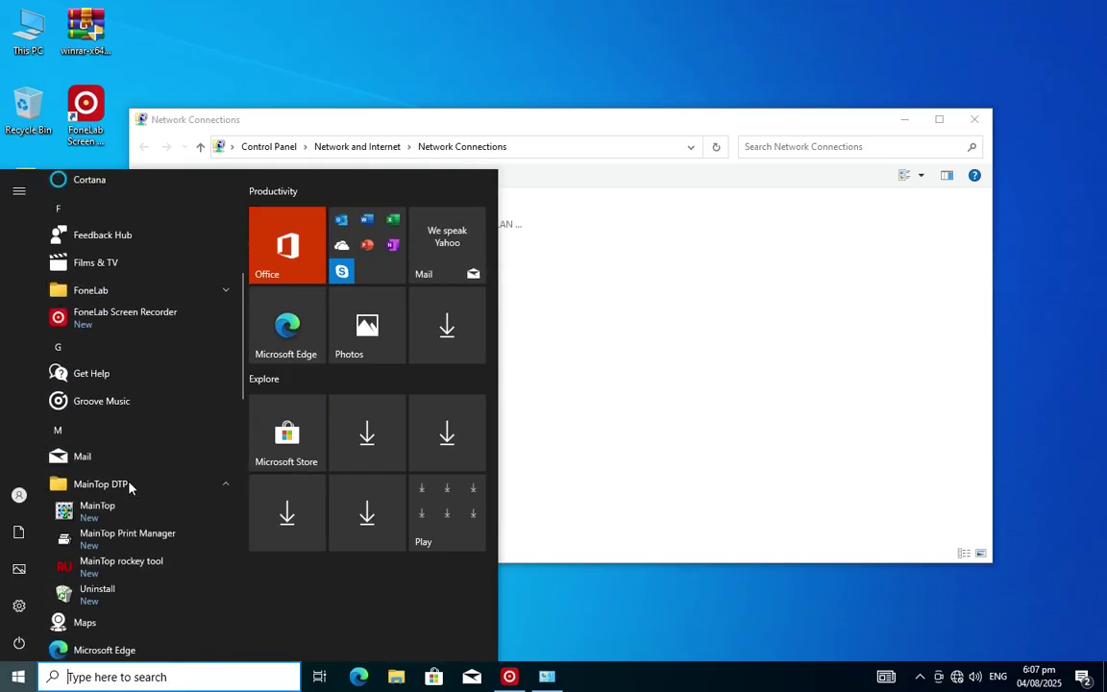
left_click(142, 544)
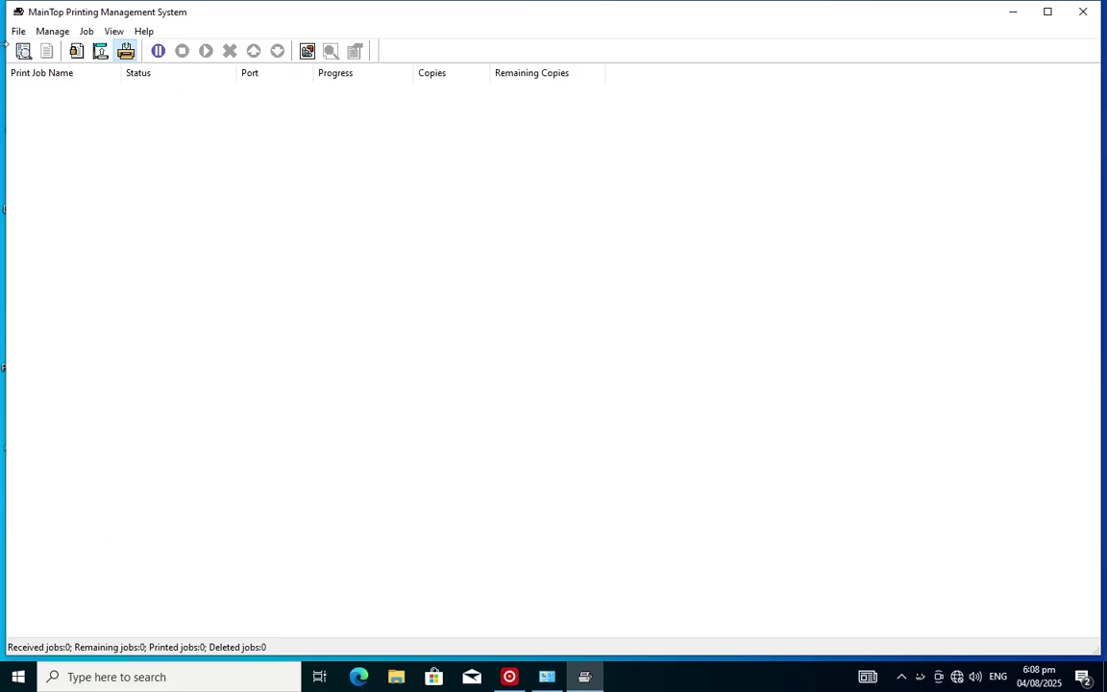
Start adding a TCP/IP port in the print manager and enter the IP address 192.168.127.10
left_click(53, 31)
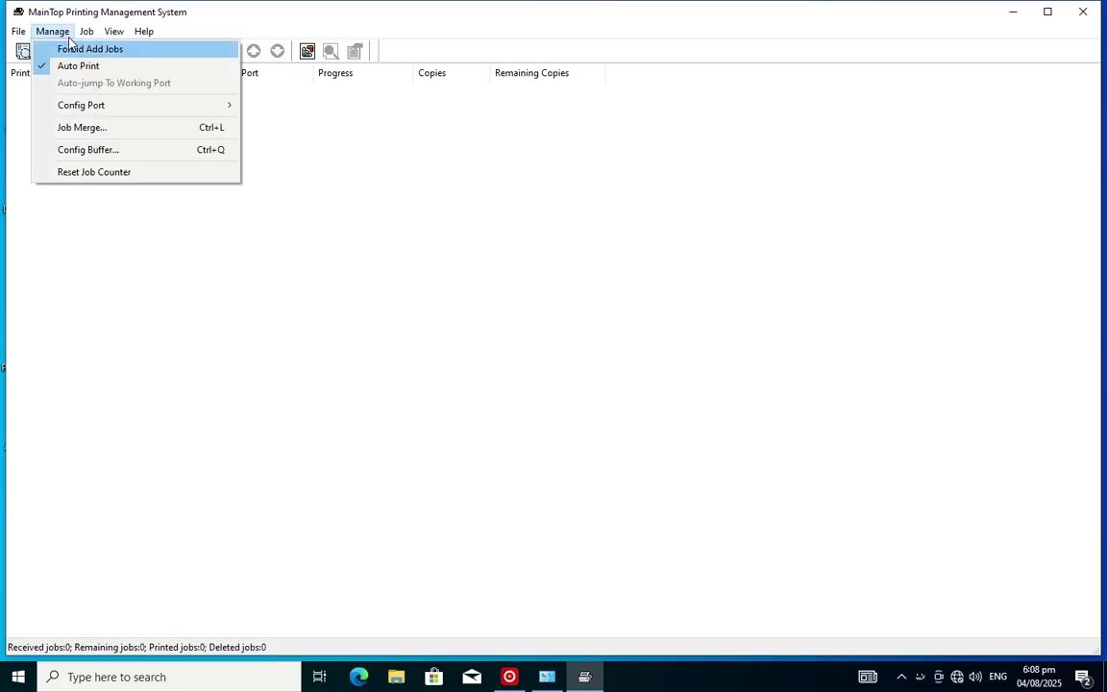
mouse_move(185, 111)
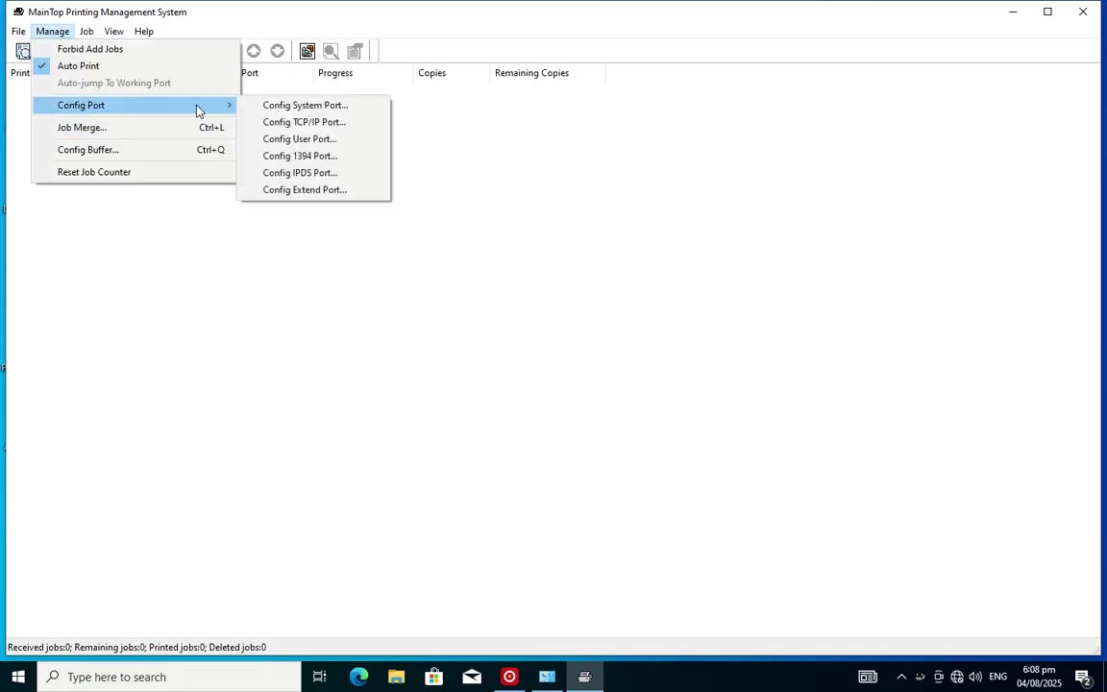
left_click(272, 122)
left_click(626, 256)
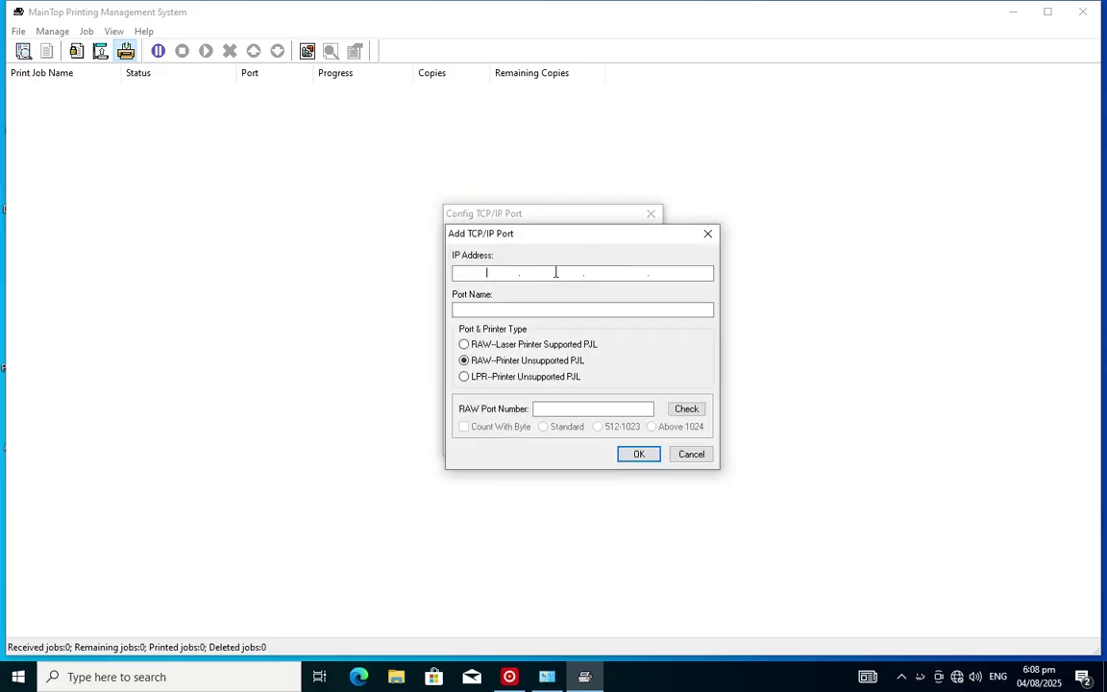
type("192.168.")
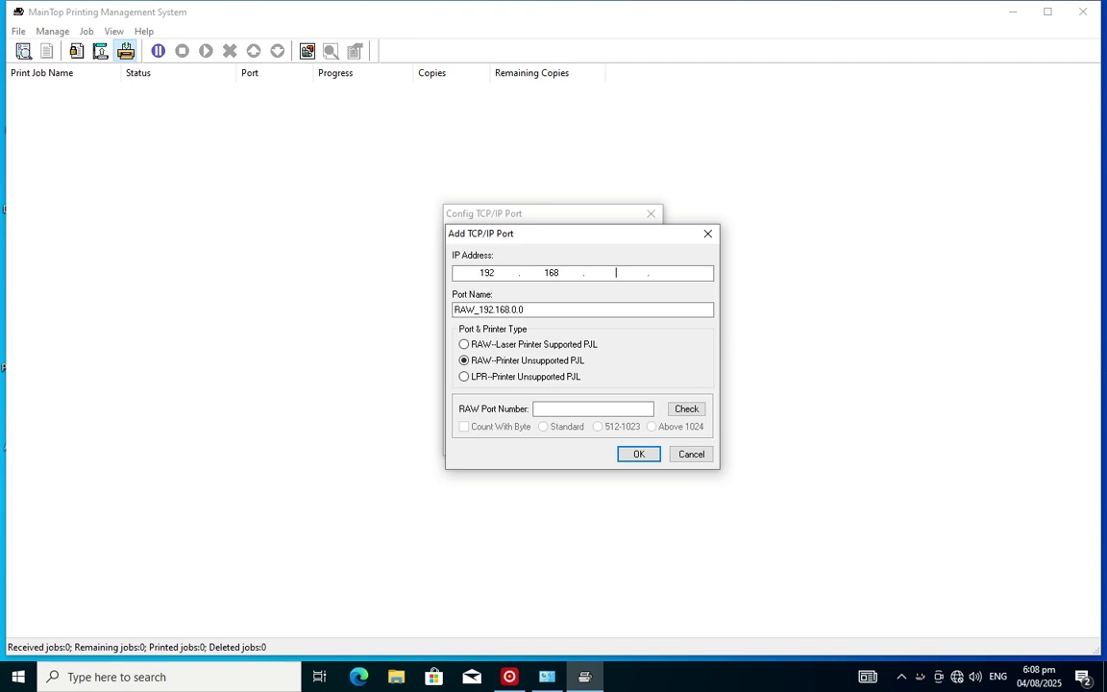
type("127.10")
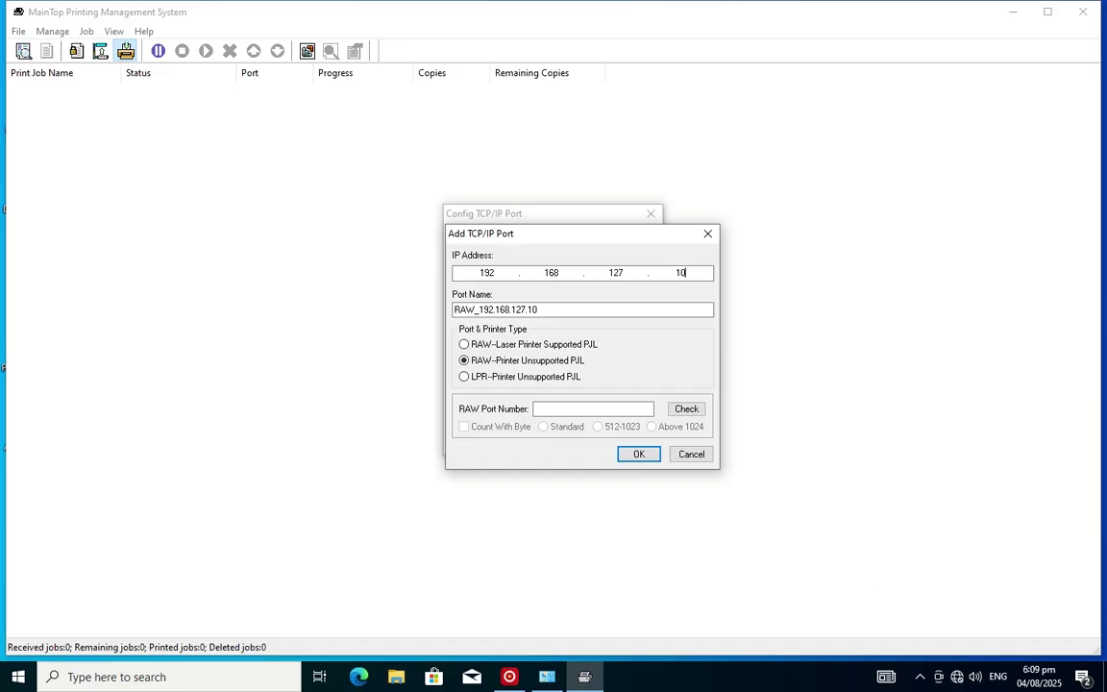
left_click(607, 586)
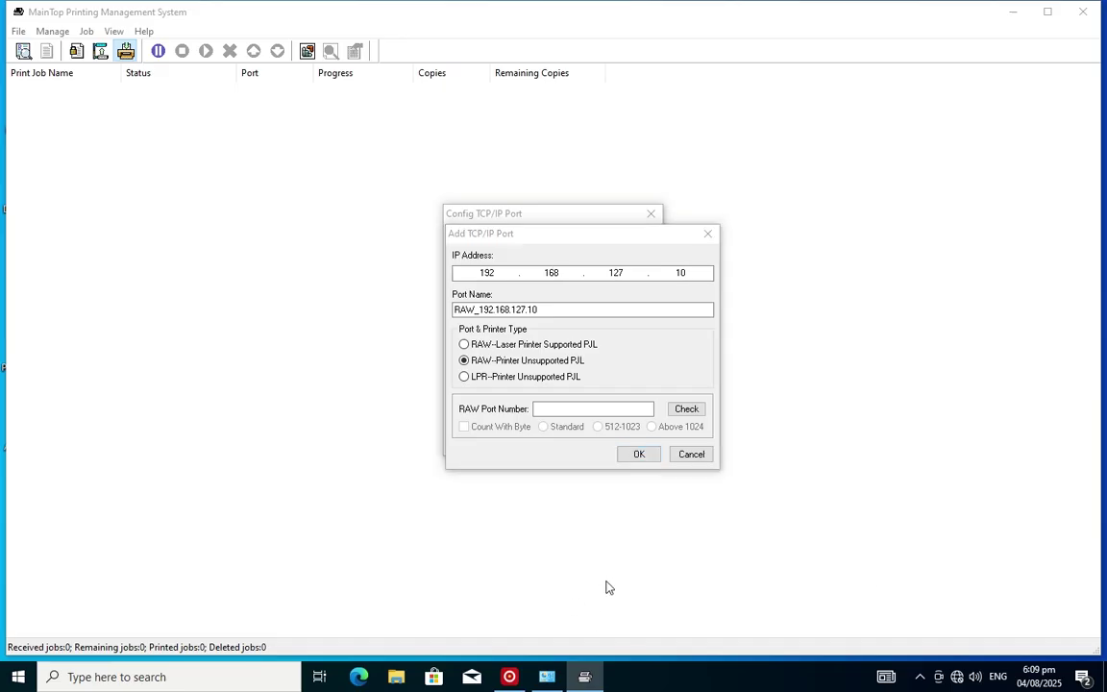
Change the new port's IP address to 192.168.127.111, check for its RAW port number, and add the port
left_click(693, 273)
key("BackSpace")
type("11")
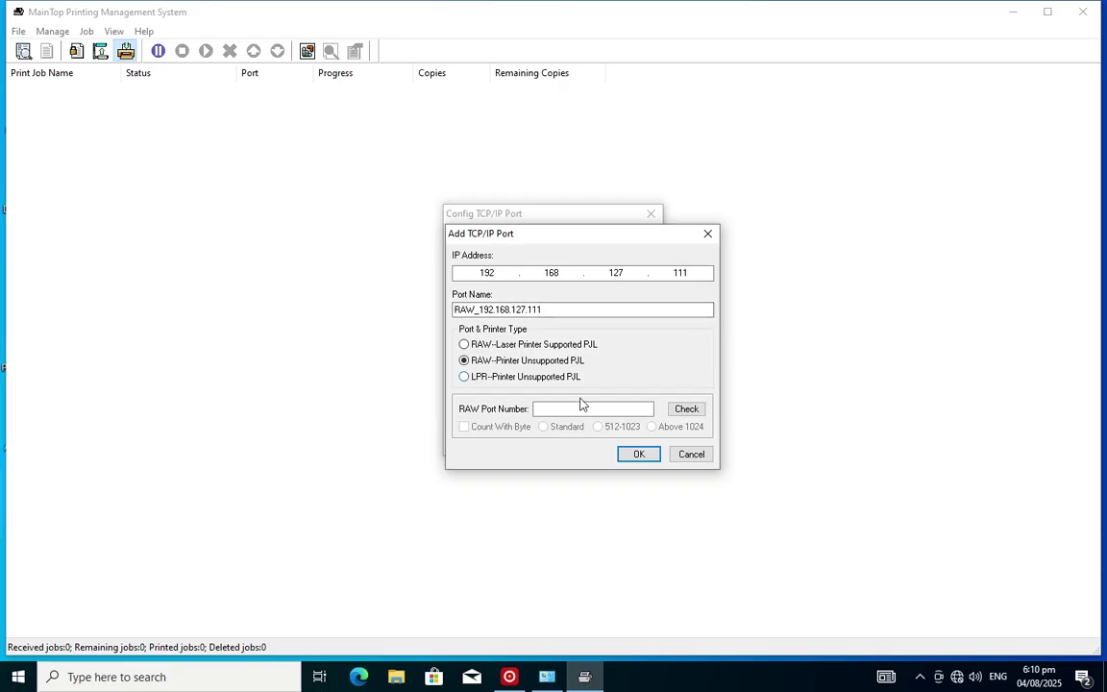
left_click(688, 411)
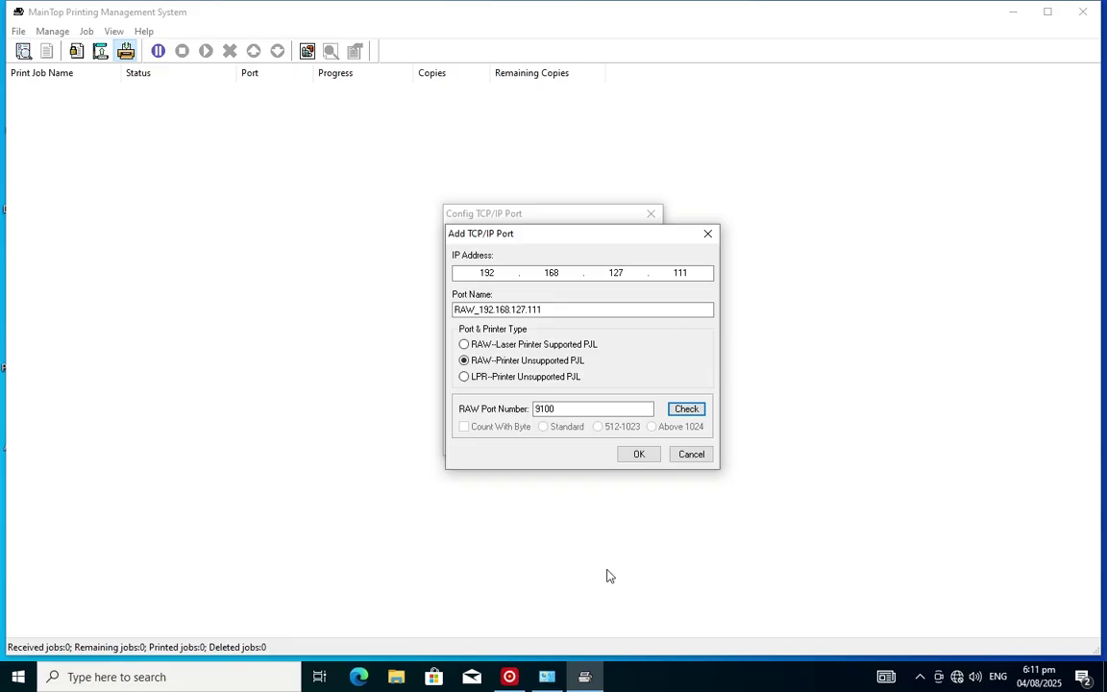
left_click(635, 455)
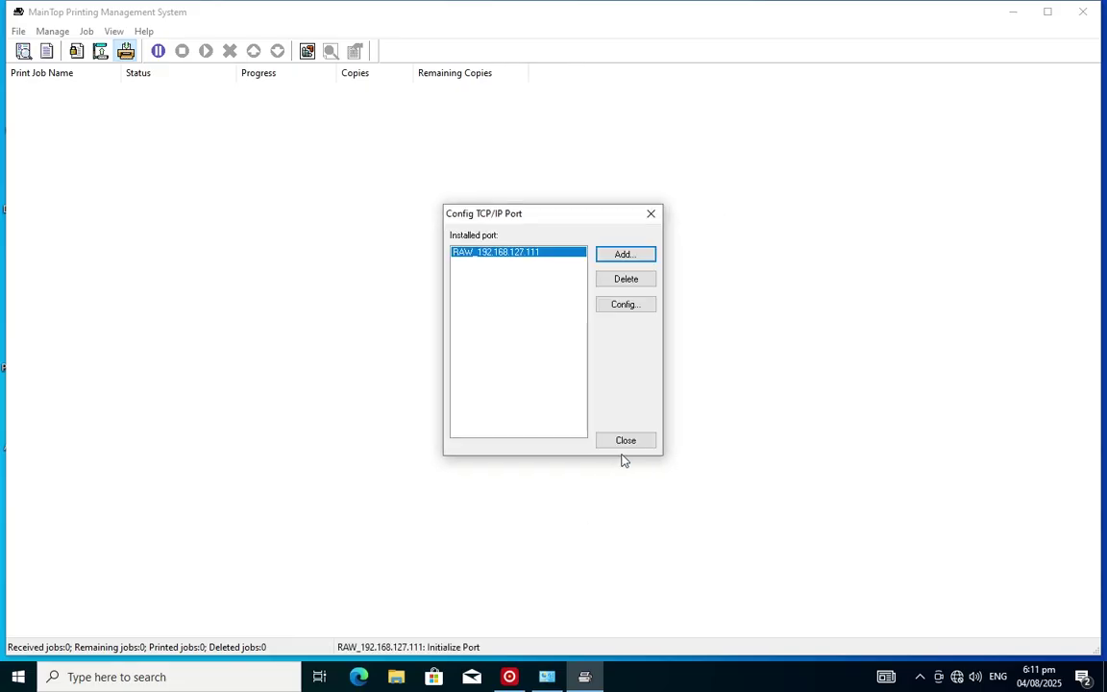
left_click(622, 440)
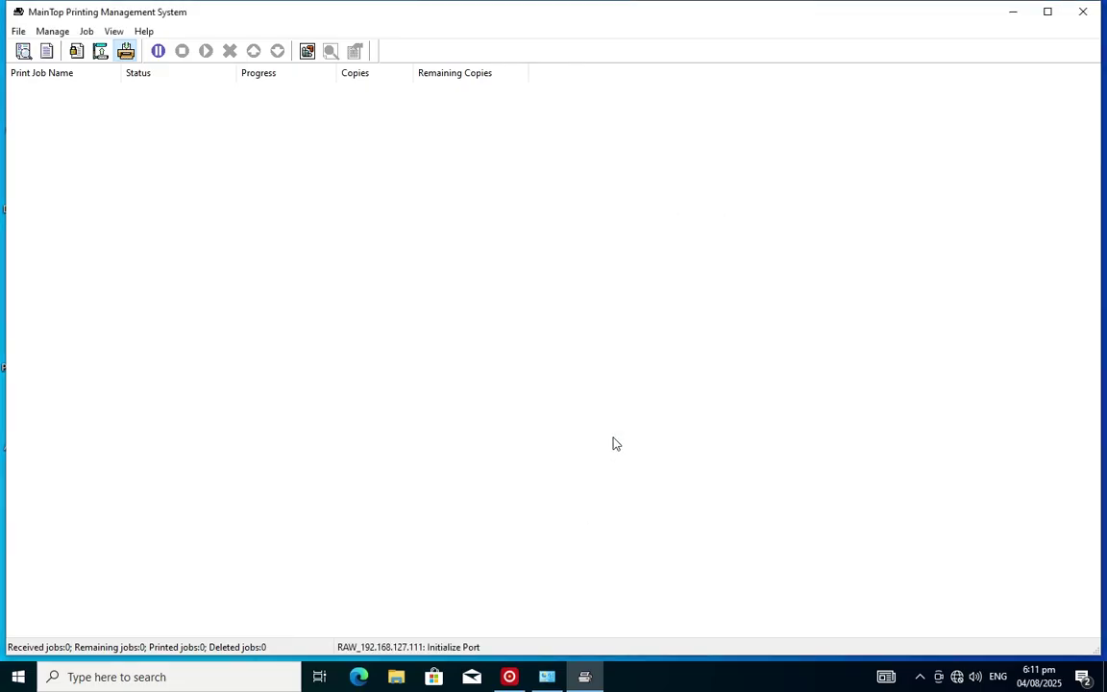
left_click(48, 32)
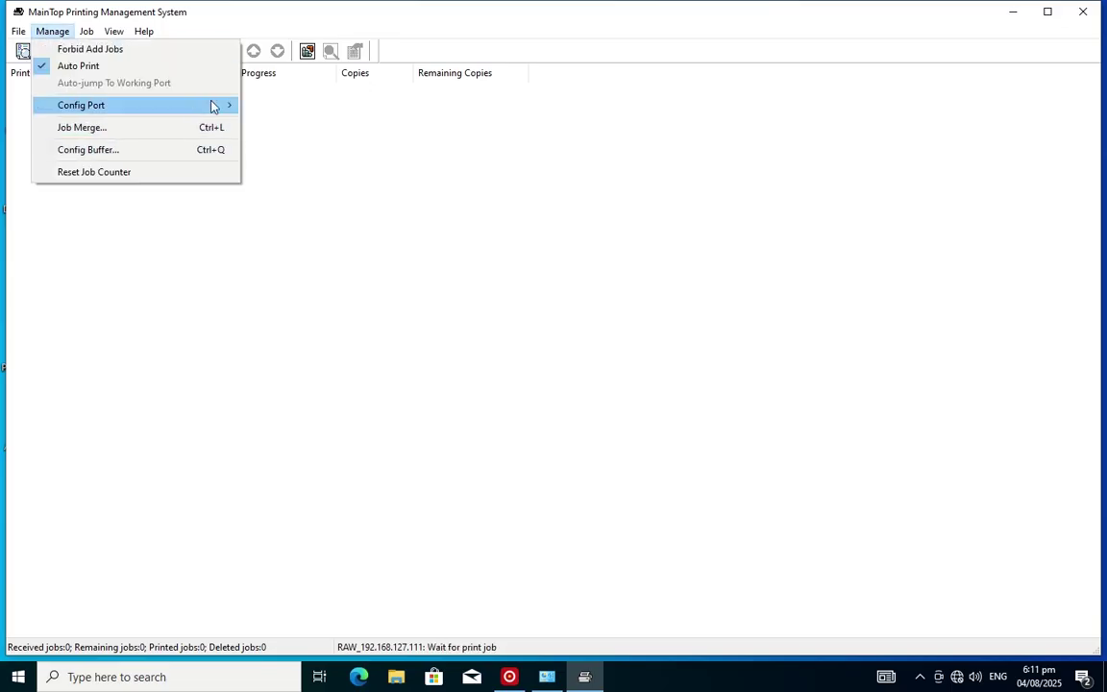
mouse_move(210, 105)
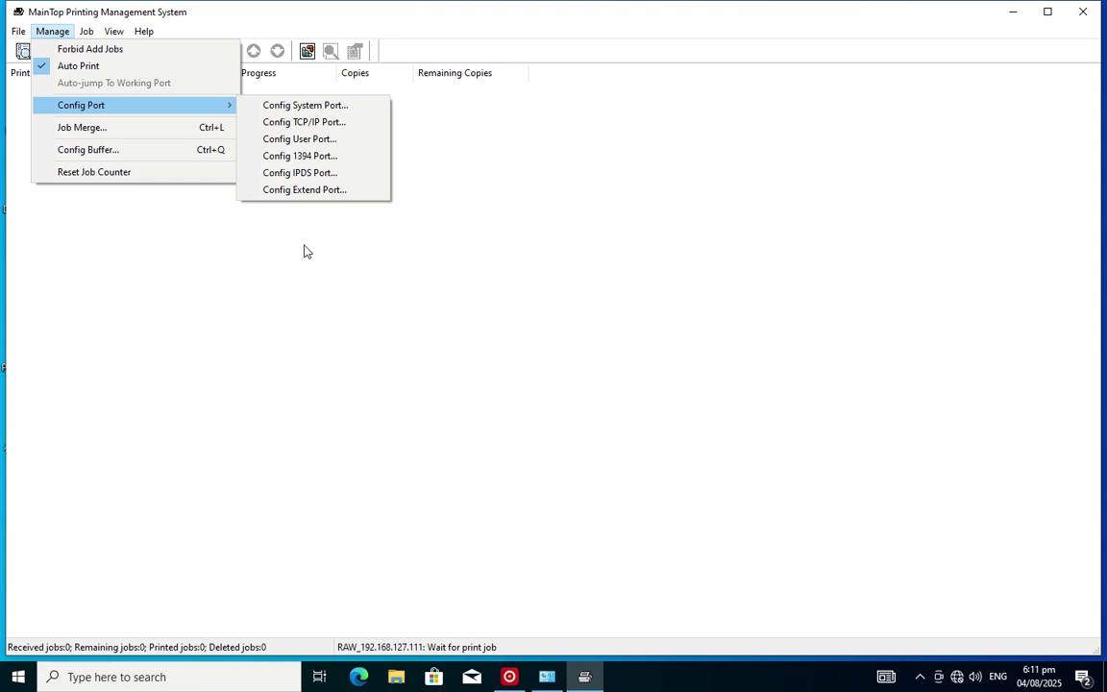
left_click(254, 242)
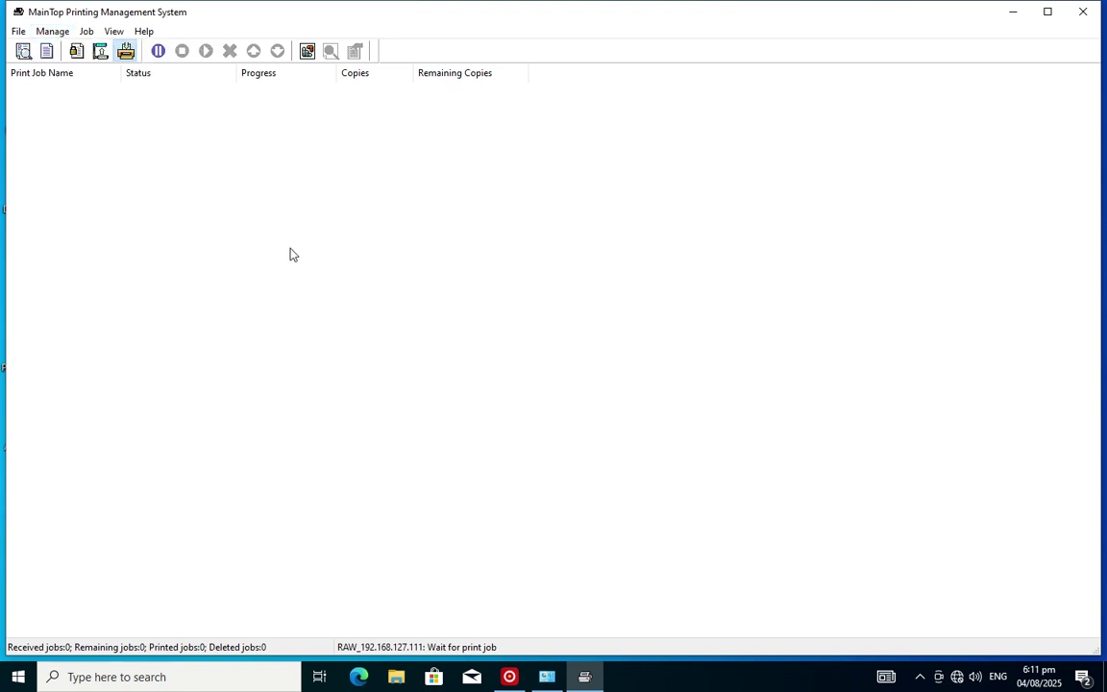
Minimize the print manager and launch MainTop from the MainTop DTP program group
left_click(1015, 13)
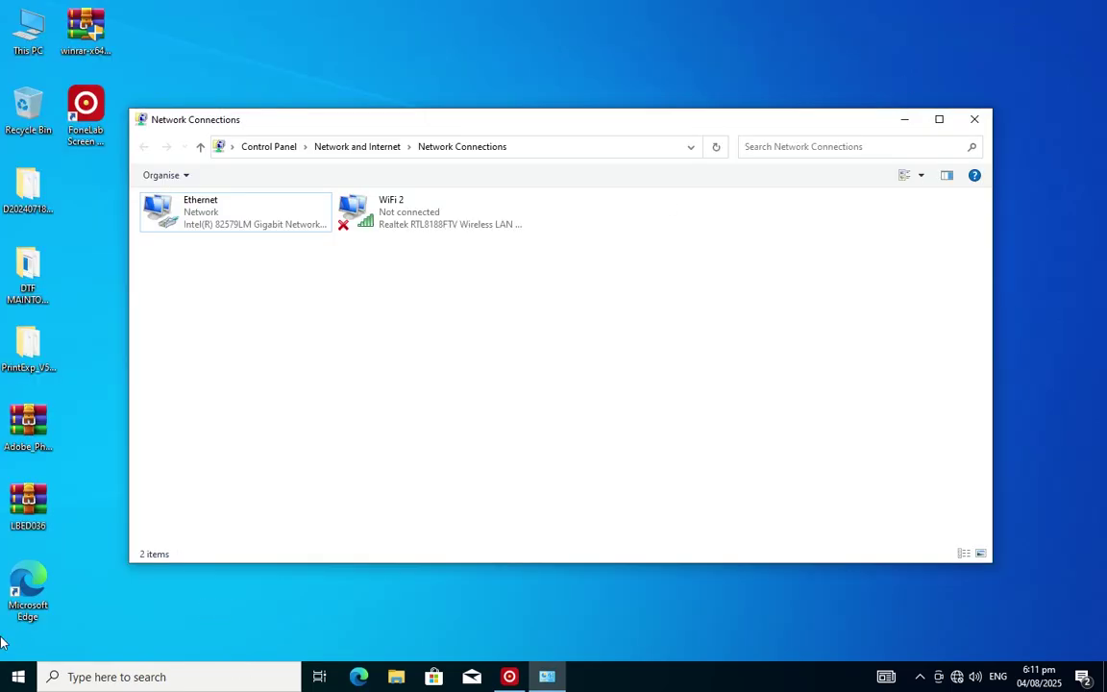
key("super")
scroll(63, 570, "down", 5)
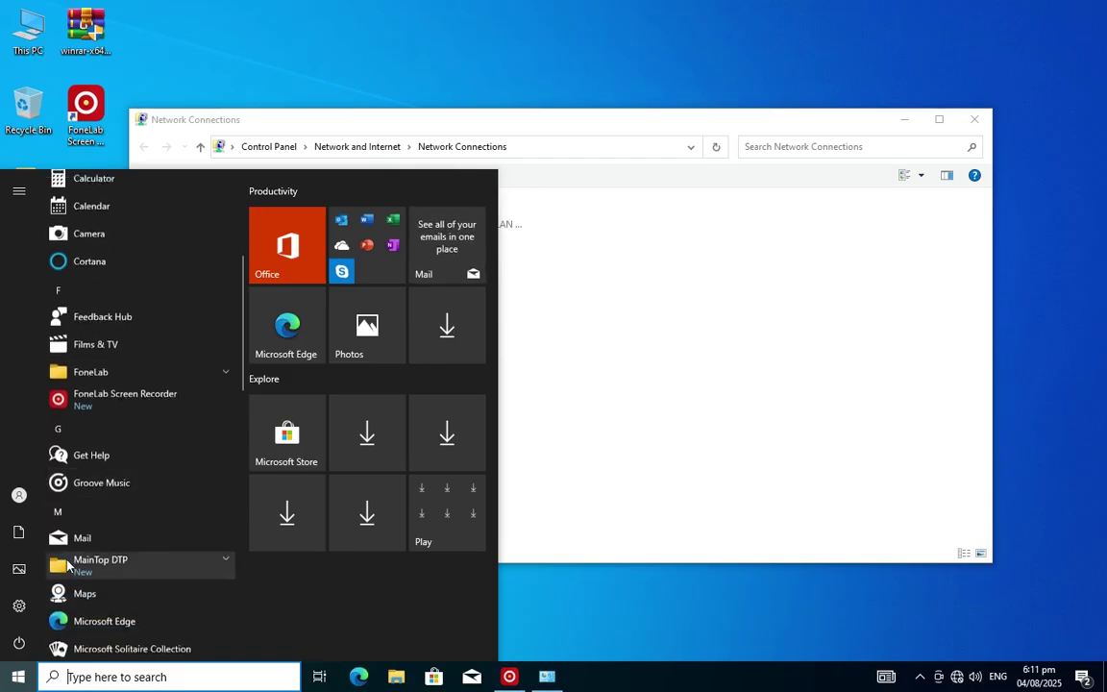
left_click(94, 486)
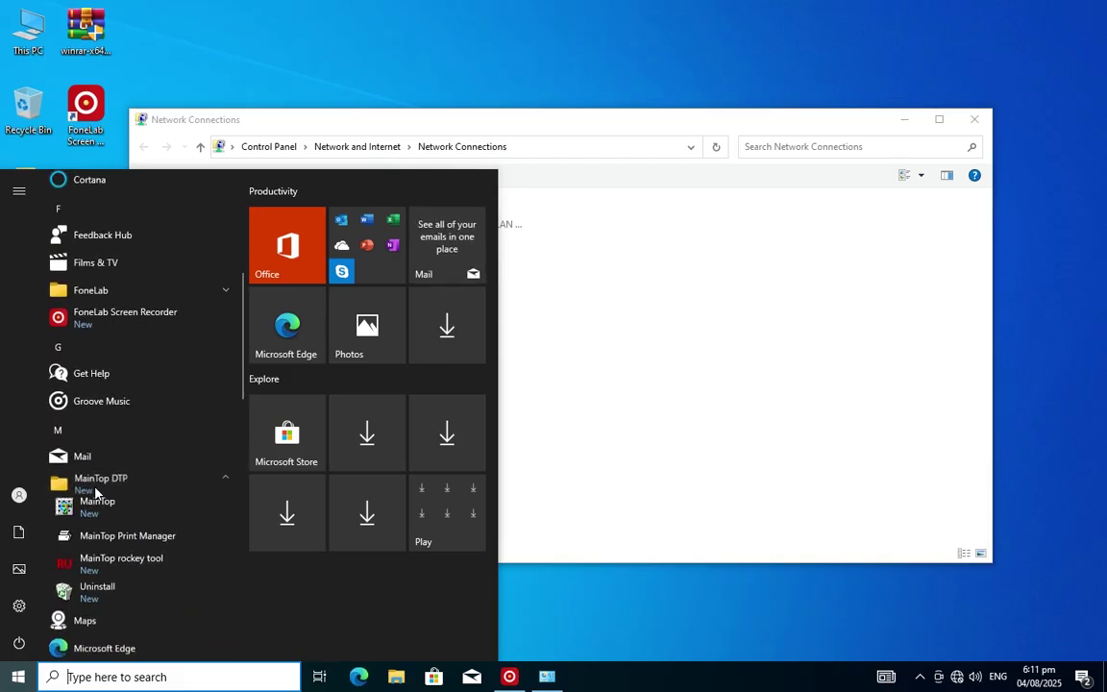
left_click(97, 518)
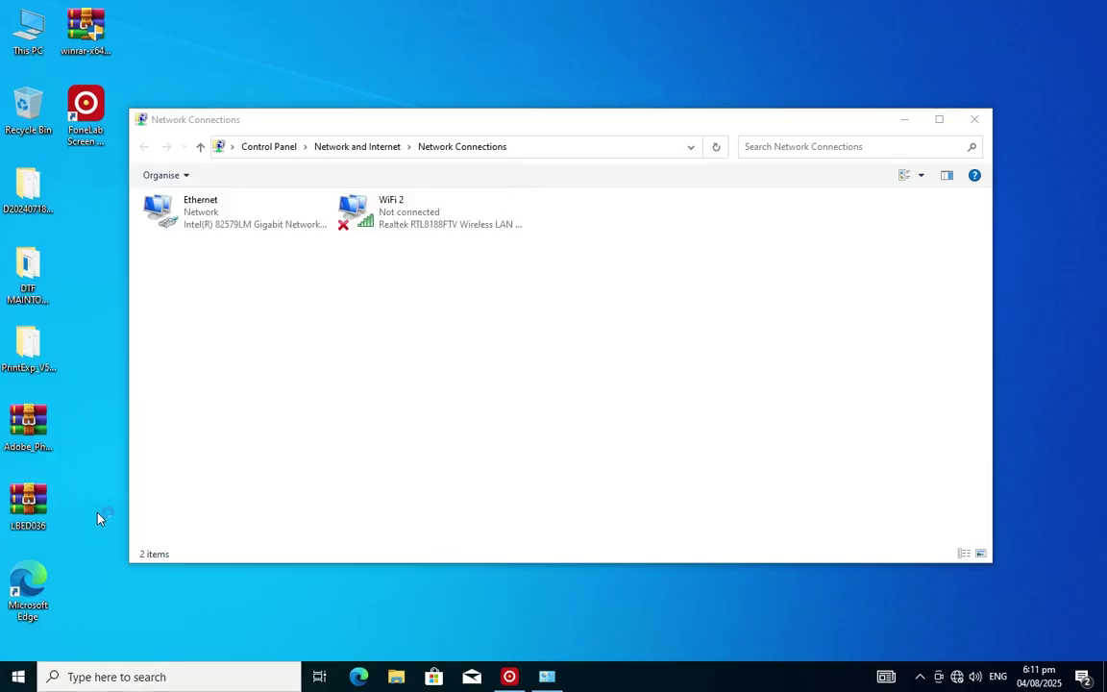
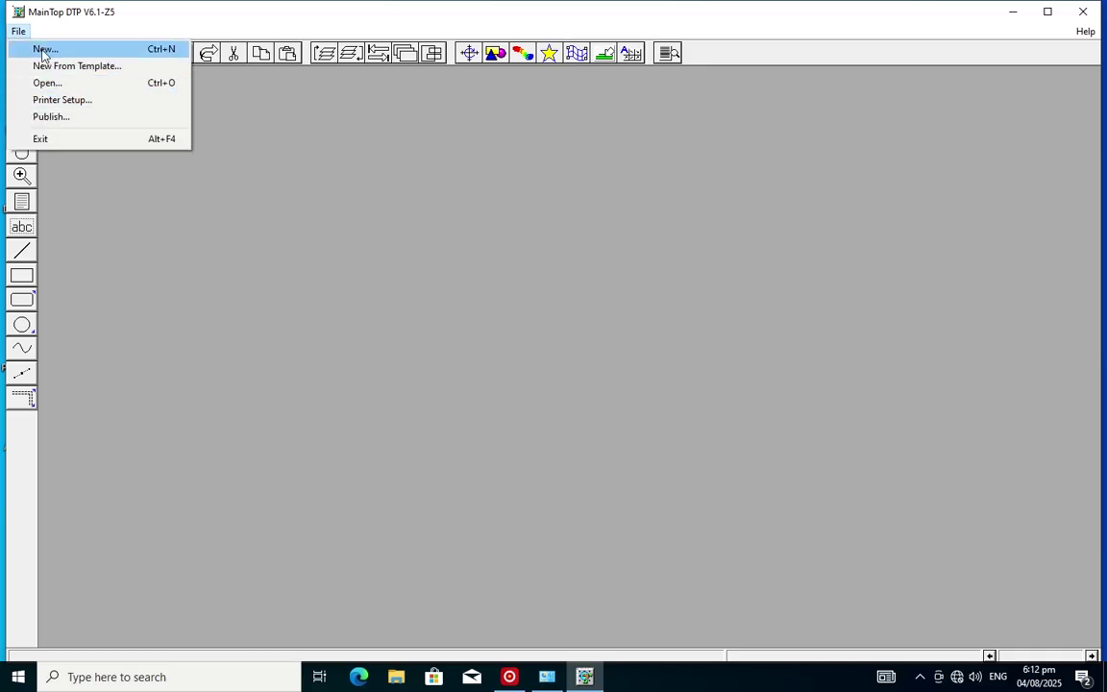
Install the custom printer file hsxp6 from the desktop folder D20240718-XP600 and set that printer as the default
left_click(48, 99)
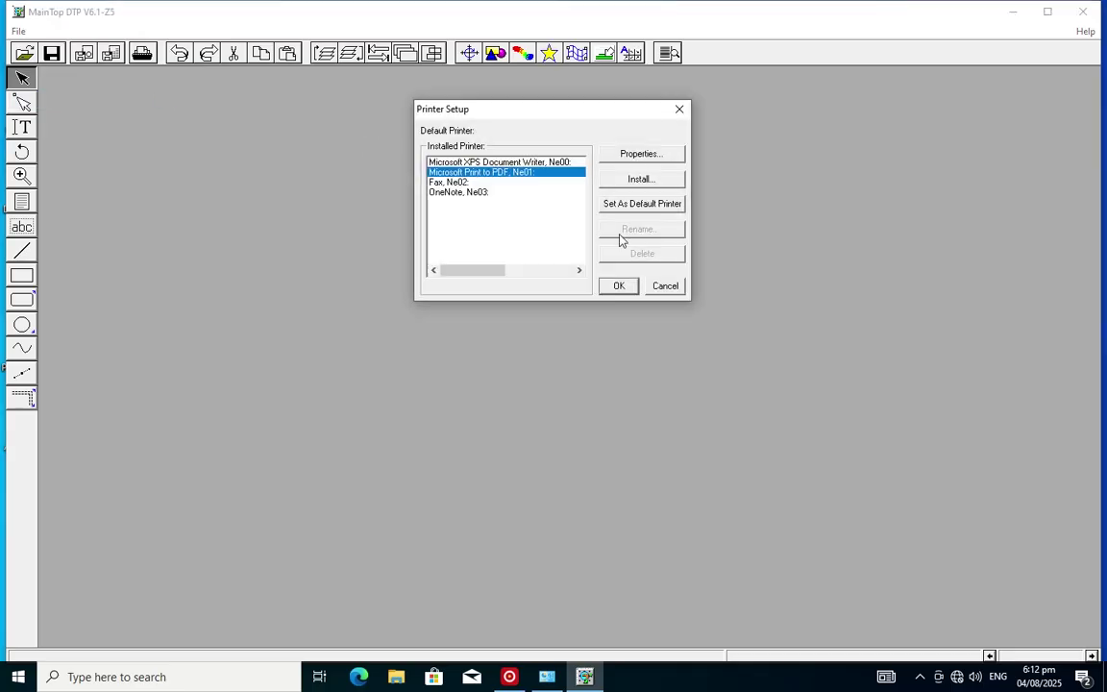
left_click(639, 180)
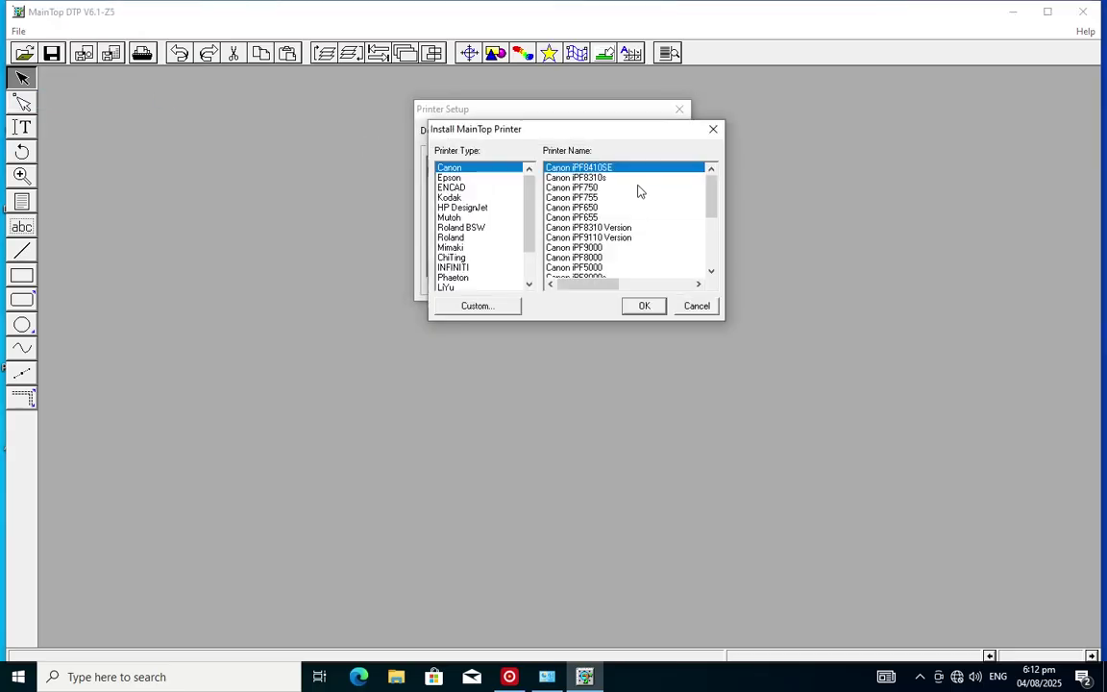
left_click(470, 306)
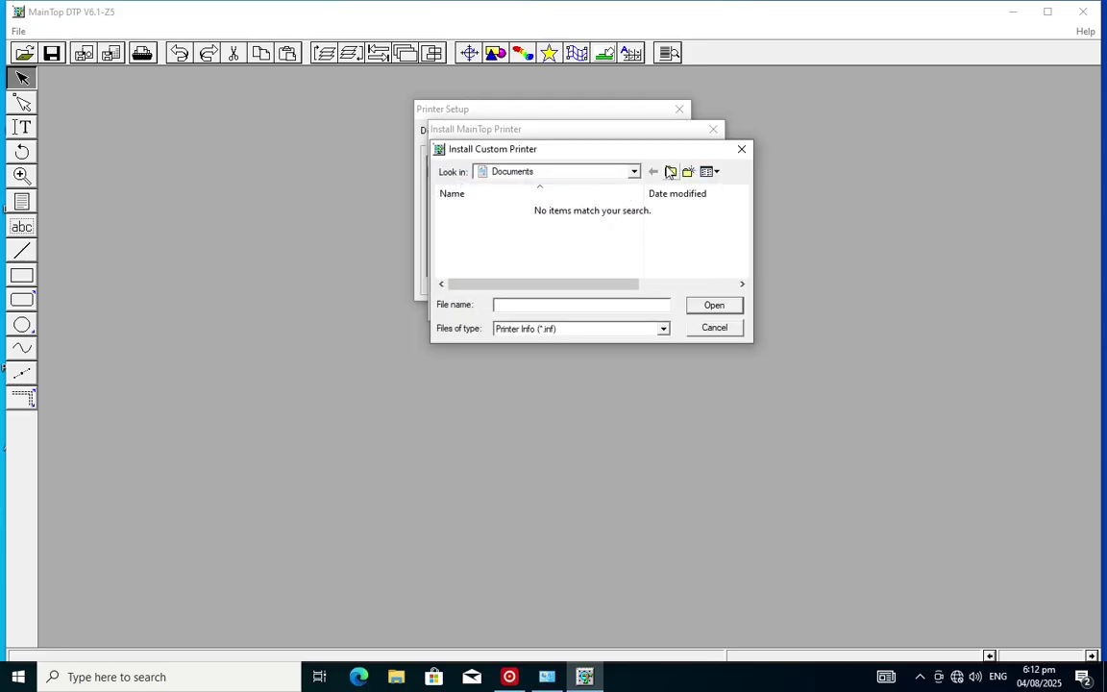
left_click(673, 171)
scroll(575, 247, "down", 6)
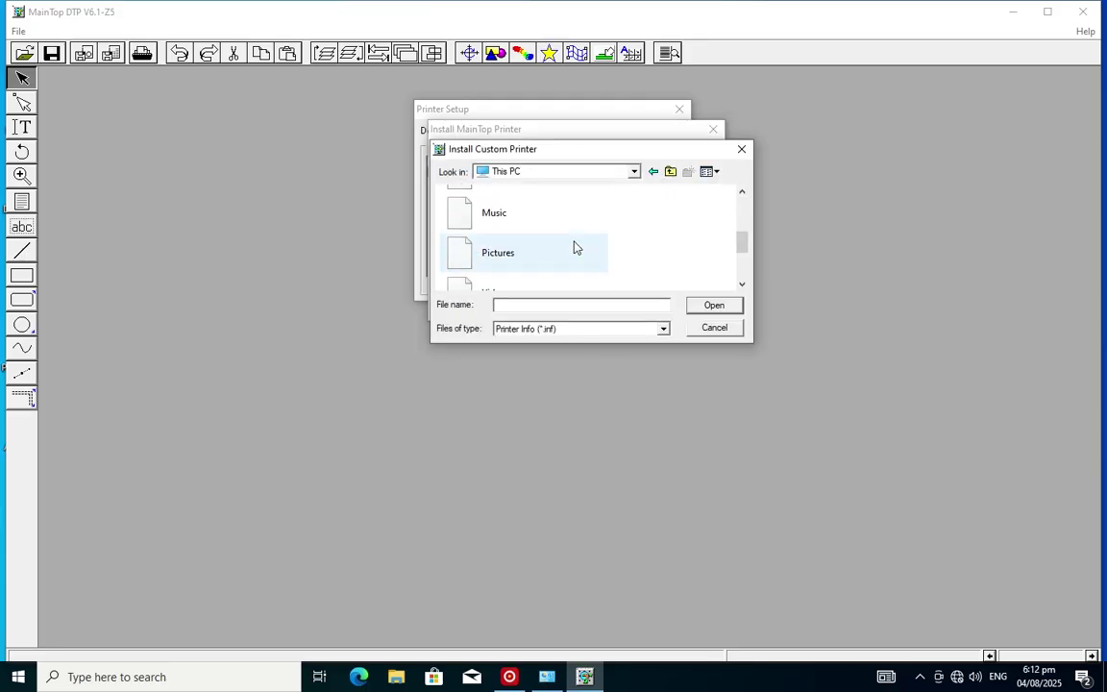
scroll(577, 240, "up", 6)
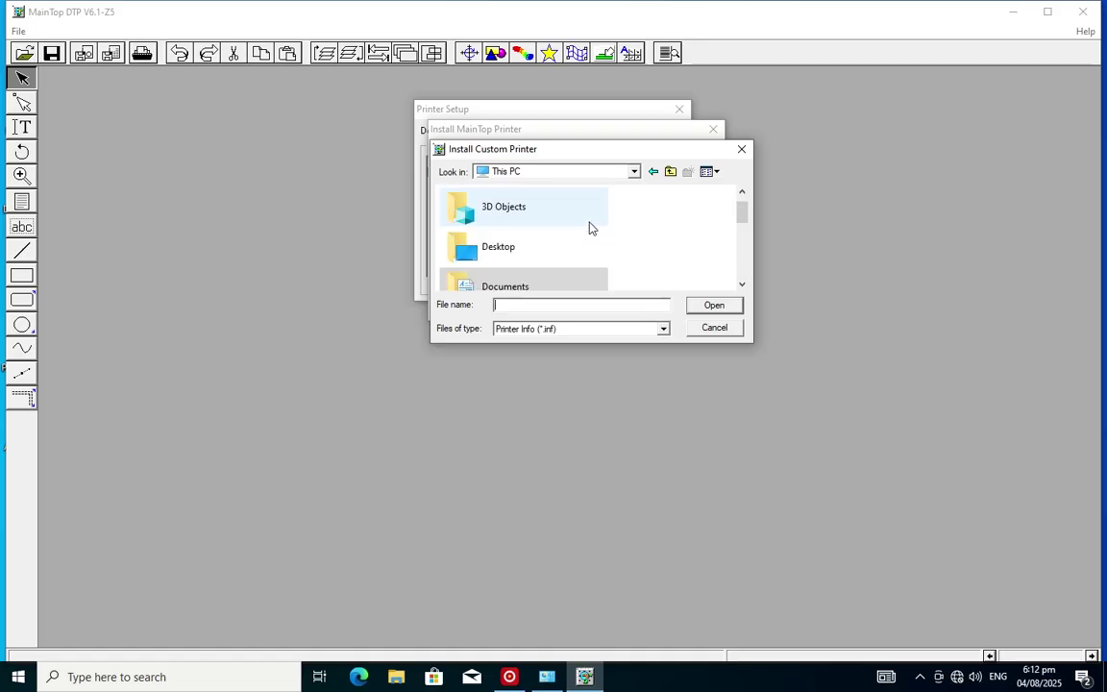
double_click(458, 267)
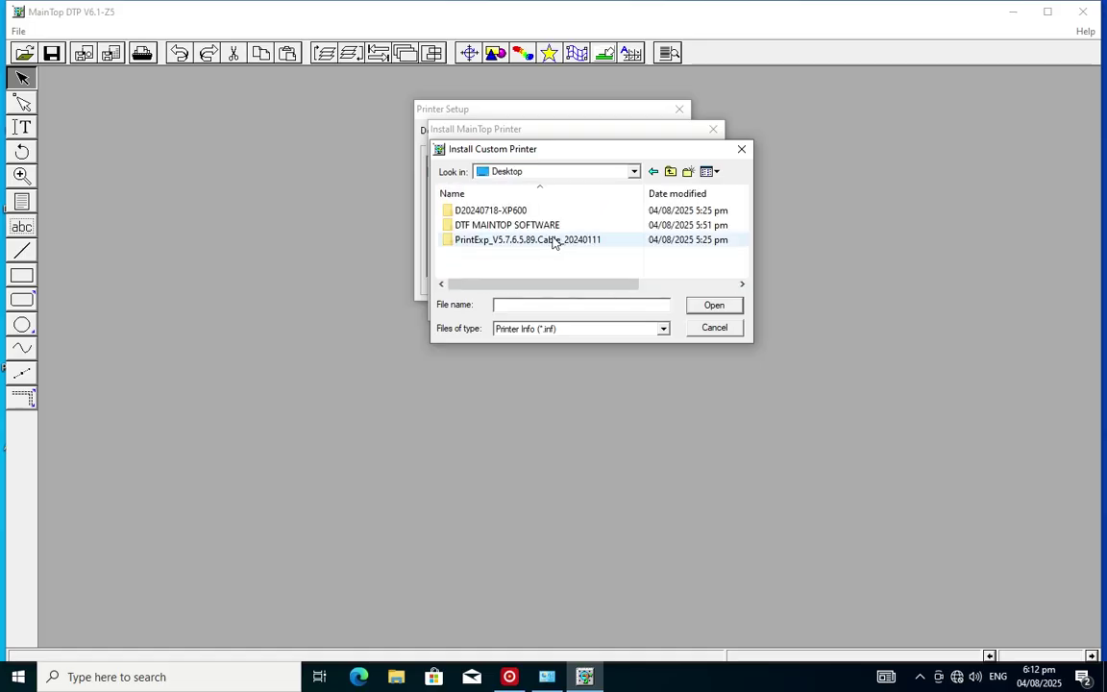
double_click(495, 210)
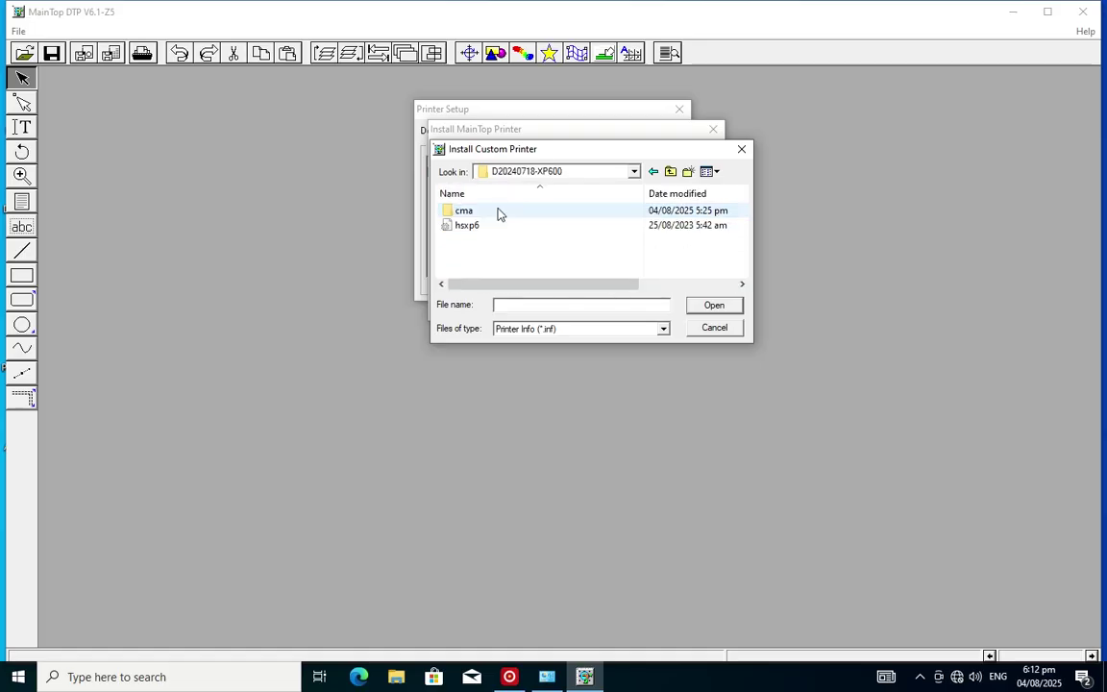
left_click(492, 227)
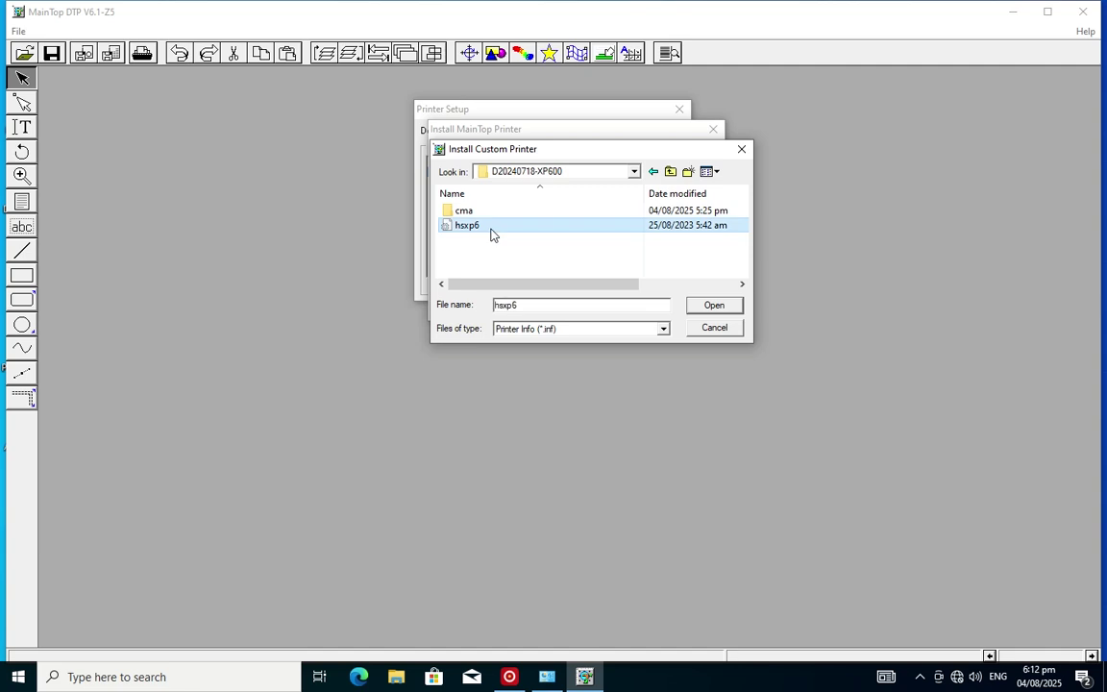
left_click(712, 305)
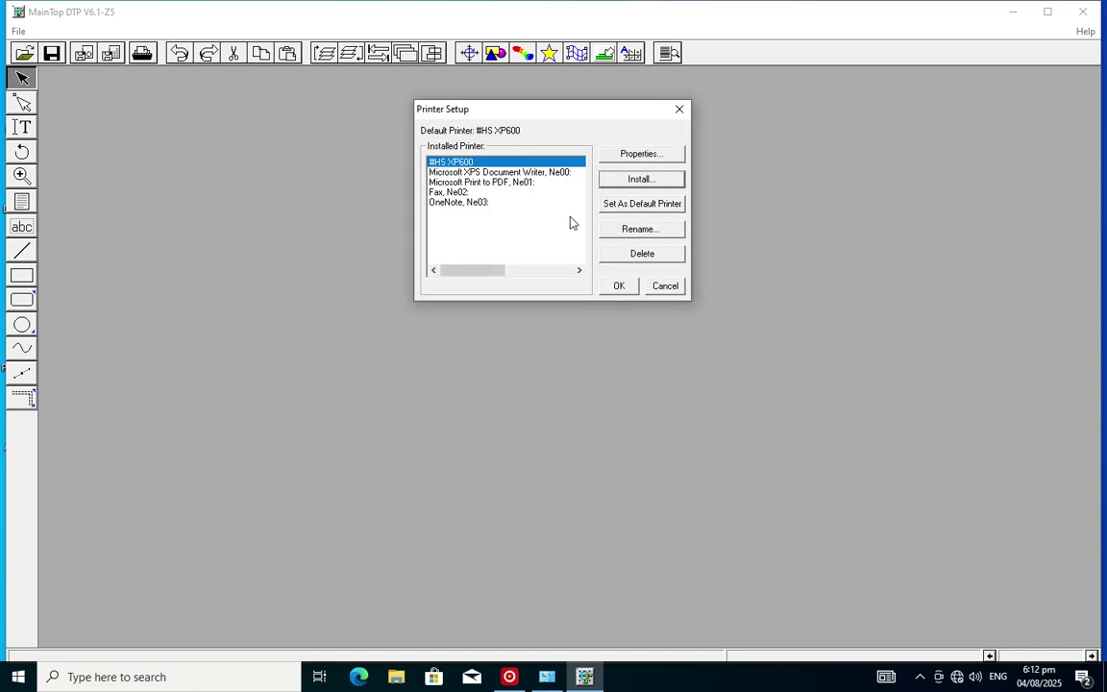
left_click(621, 206)
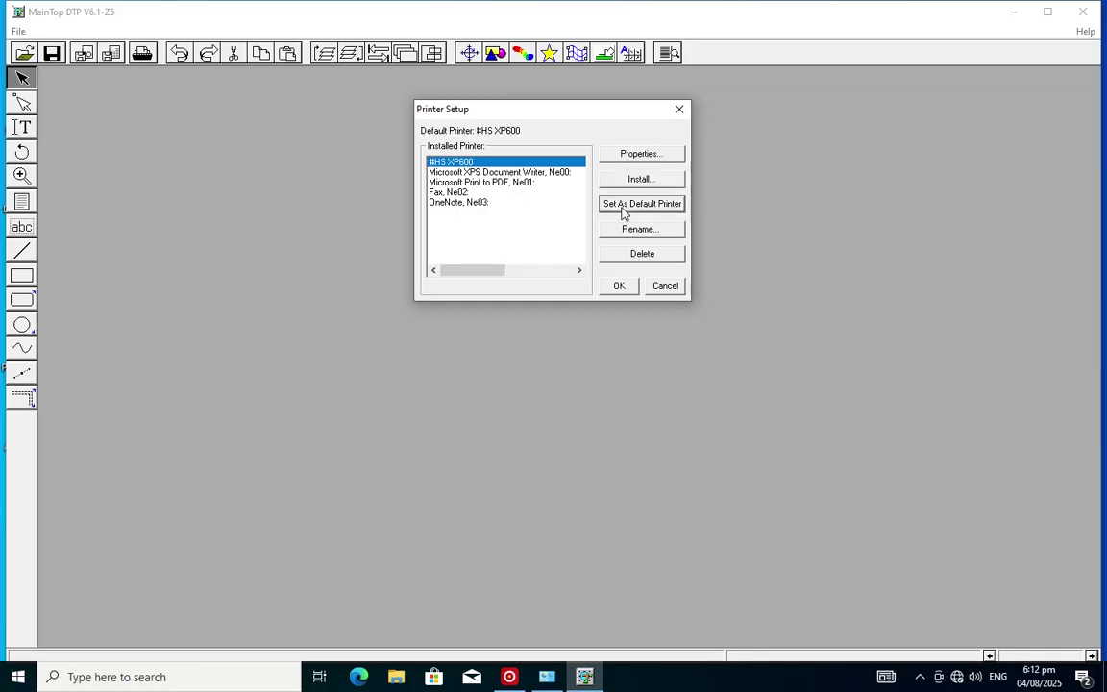
left_click(616, 285)
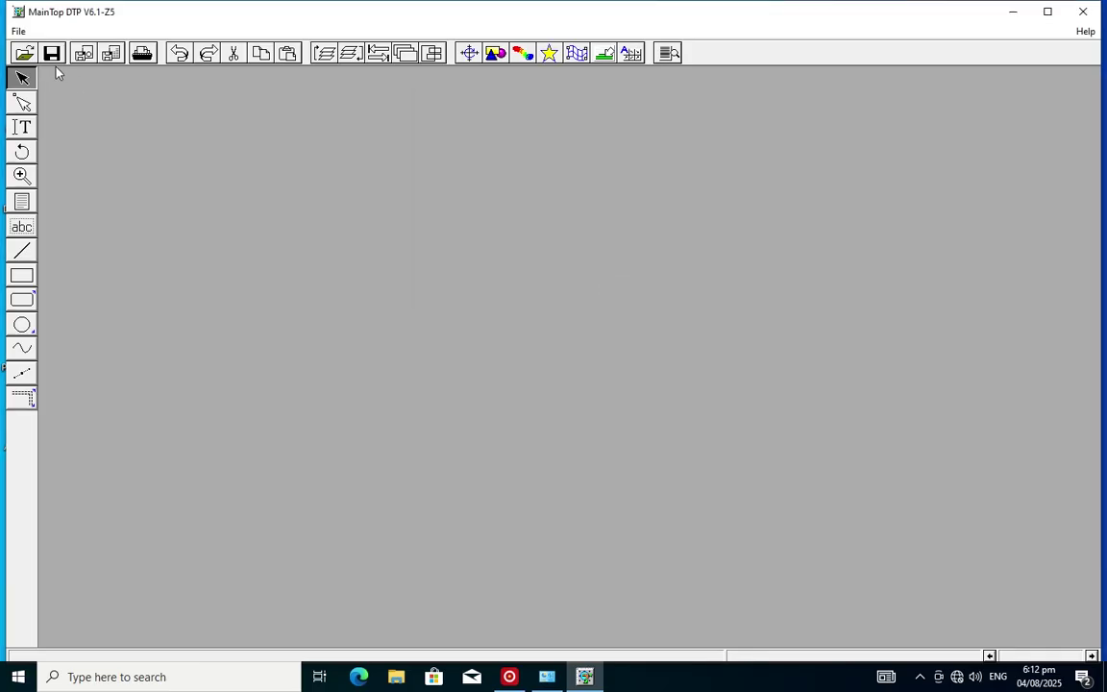
Create a new general publication with the A3 page size in portrait orientation
left_click(17, 33)
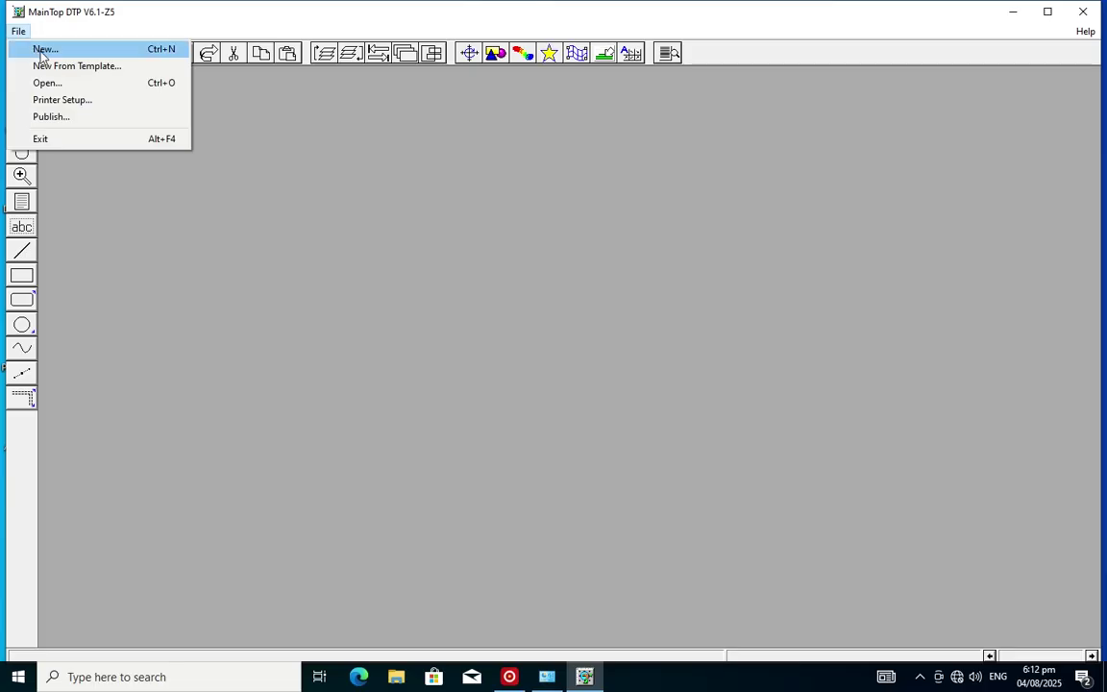
left_click(41, 50)
left_click(467, 162)
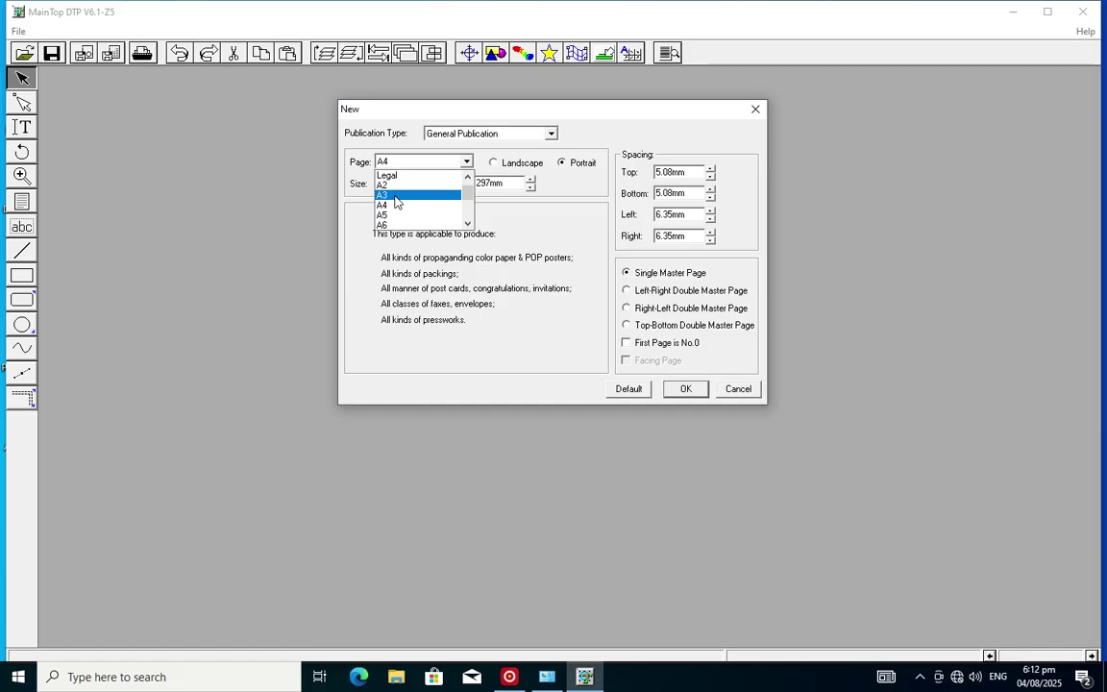
left_click(396, 197)
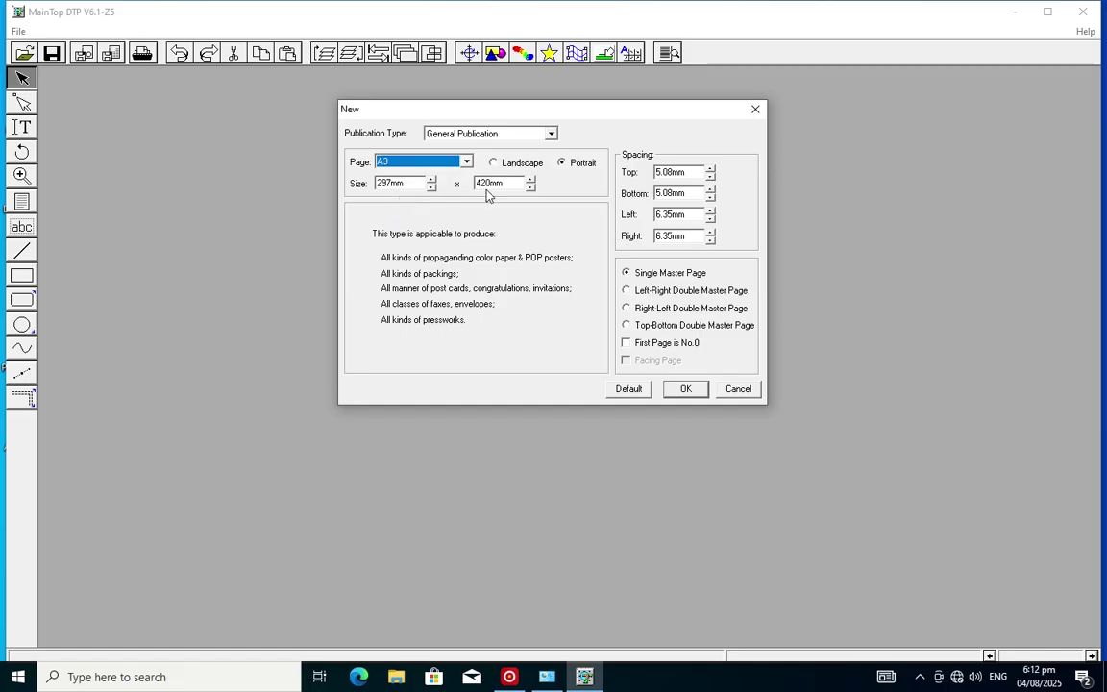
left_click(687, 389)
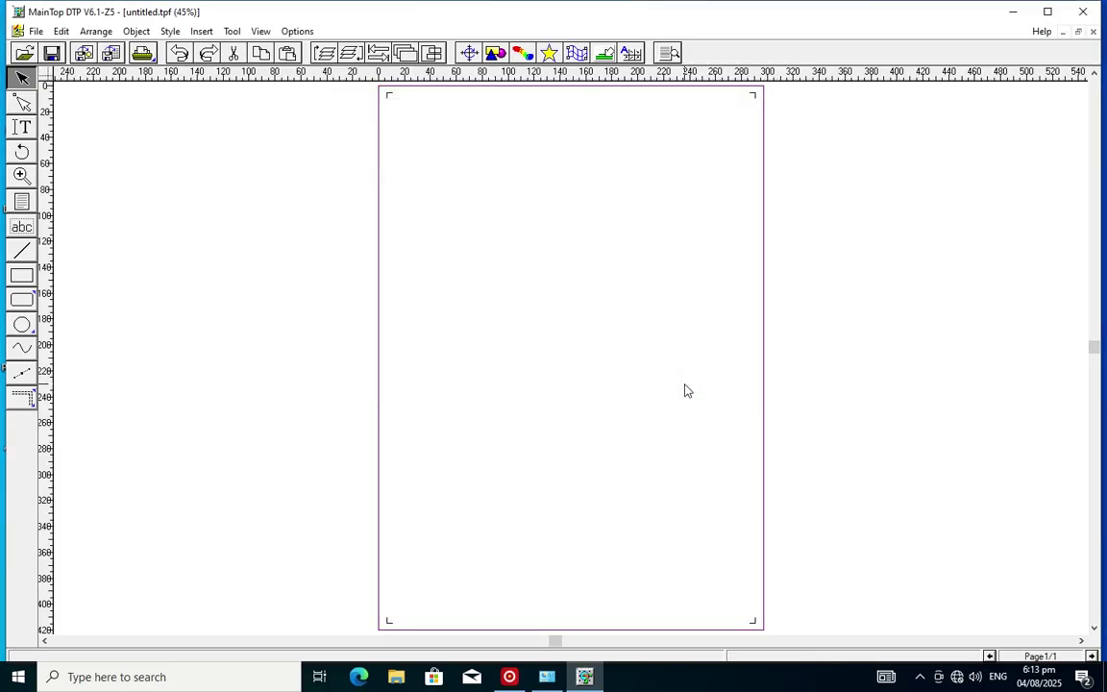
In the HS XP600 printer's print properties, set the print port to RAW_192.168.127.111
left_click(139, 54)
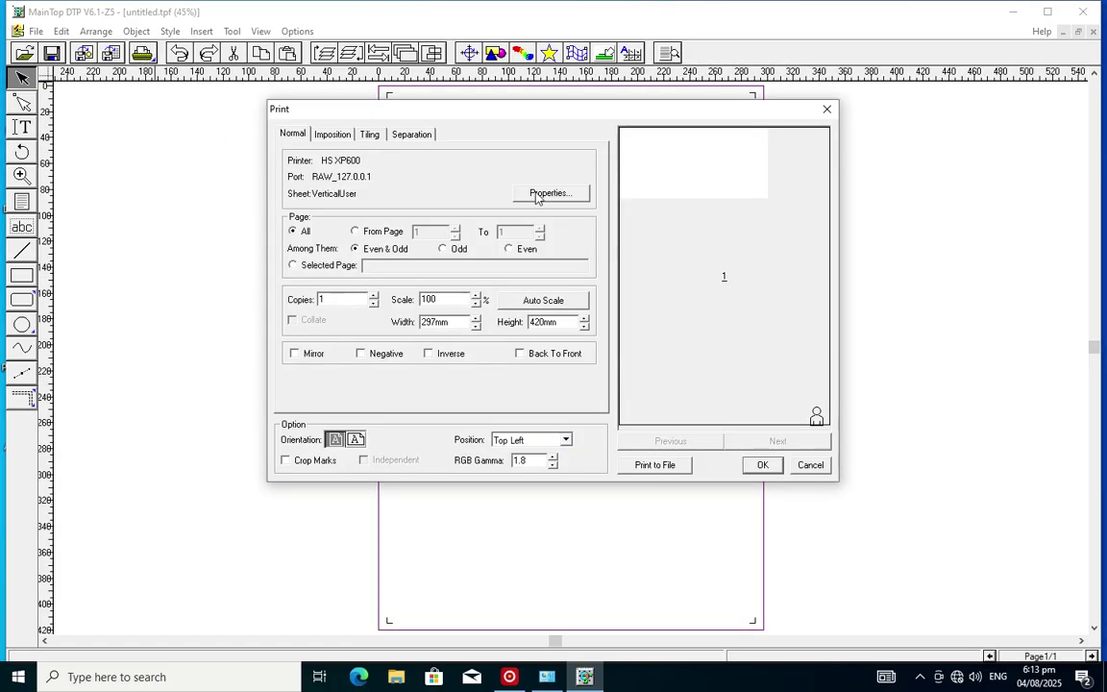
left_click(576, 194)
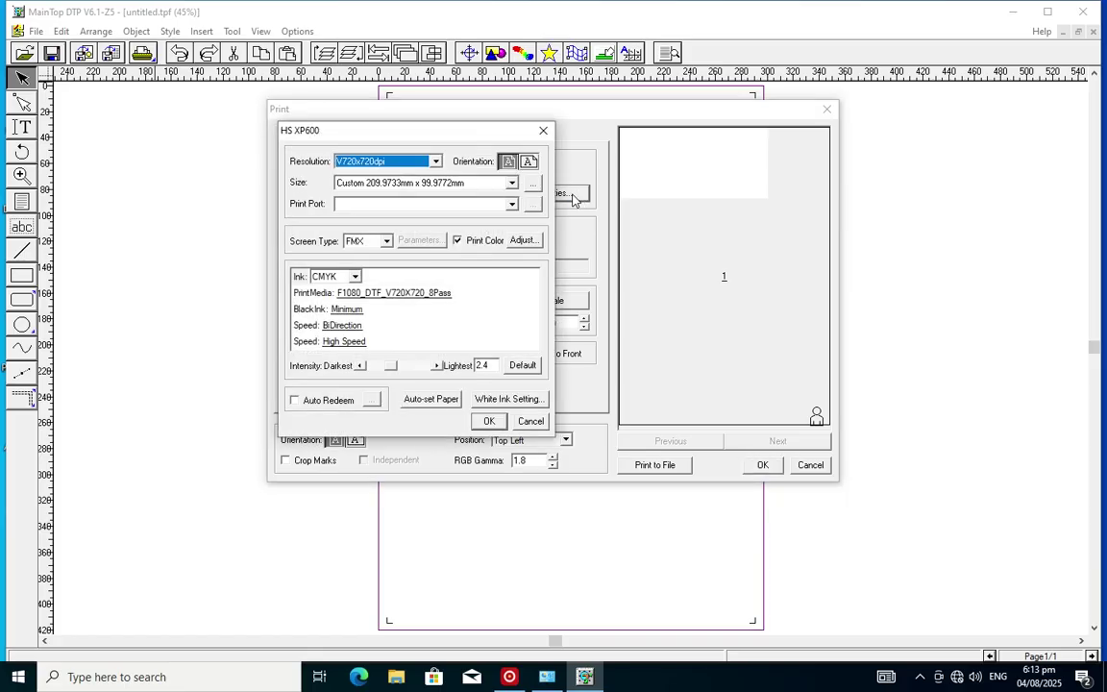
left_click(512, 204)
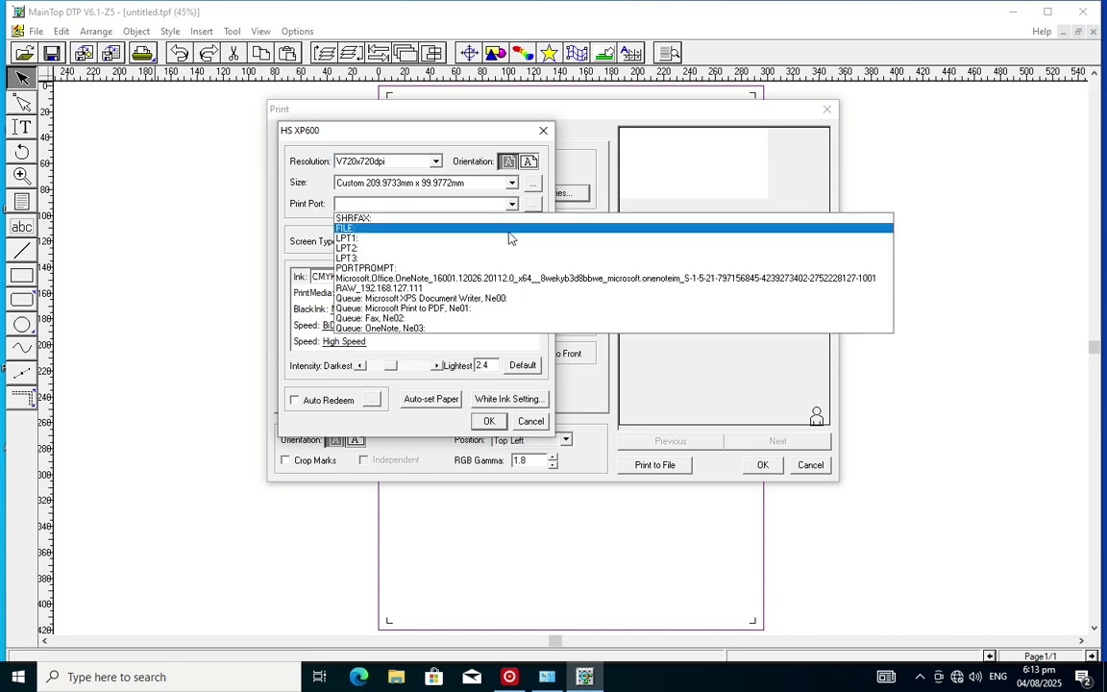
left_click(414, 288)
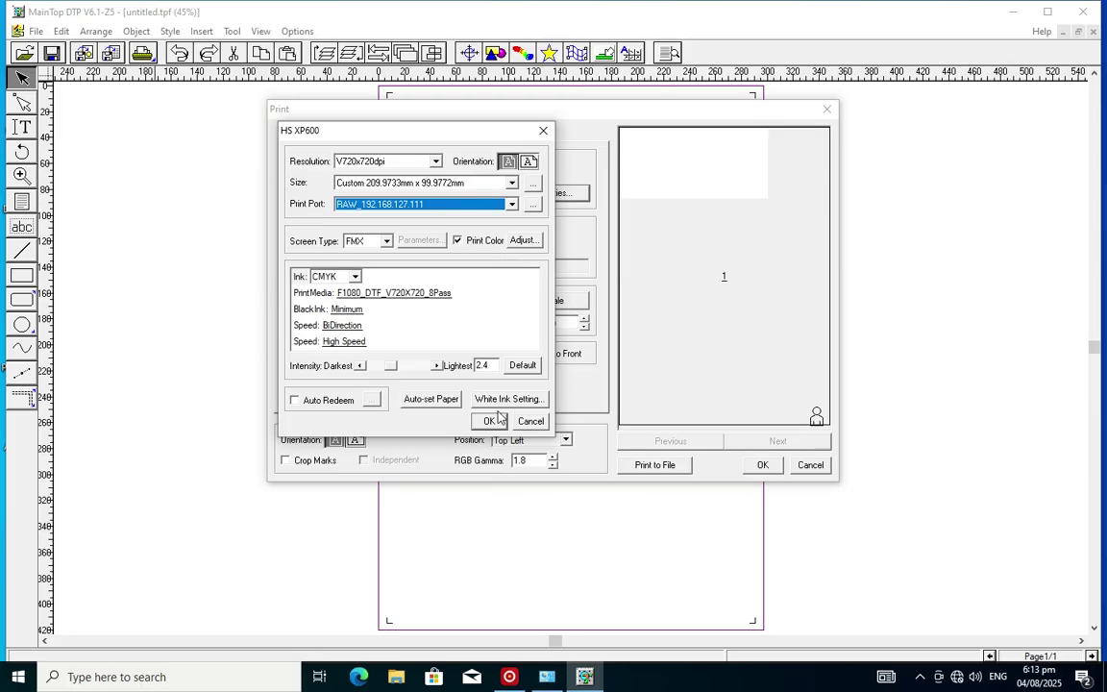
In the white ink settings, choose Two layer, base white, and set Channel 1 to Spot Color, Cover and 100% density
left_click(496, 406)
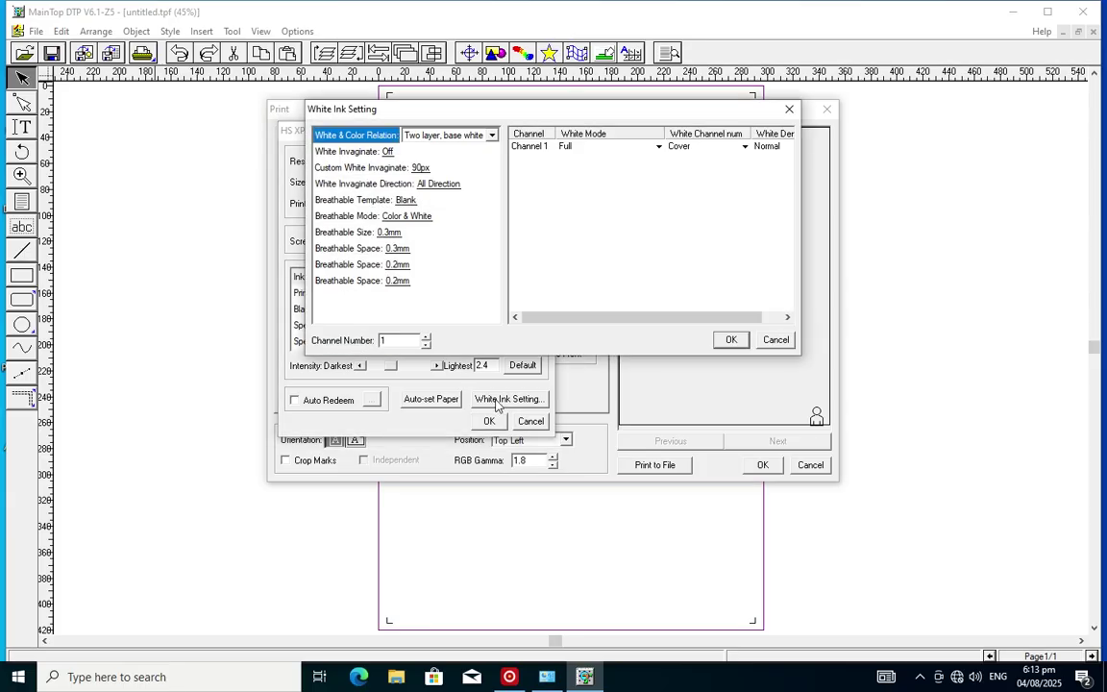
left_click(490, 136)
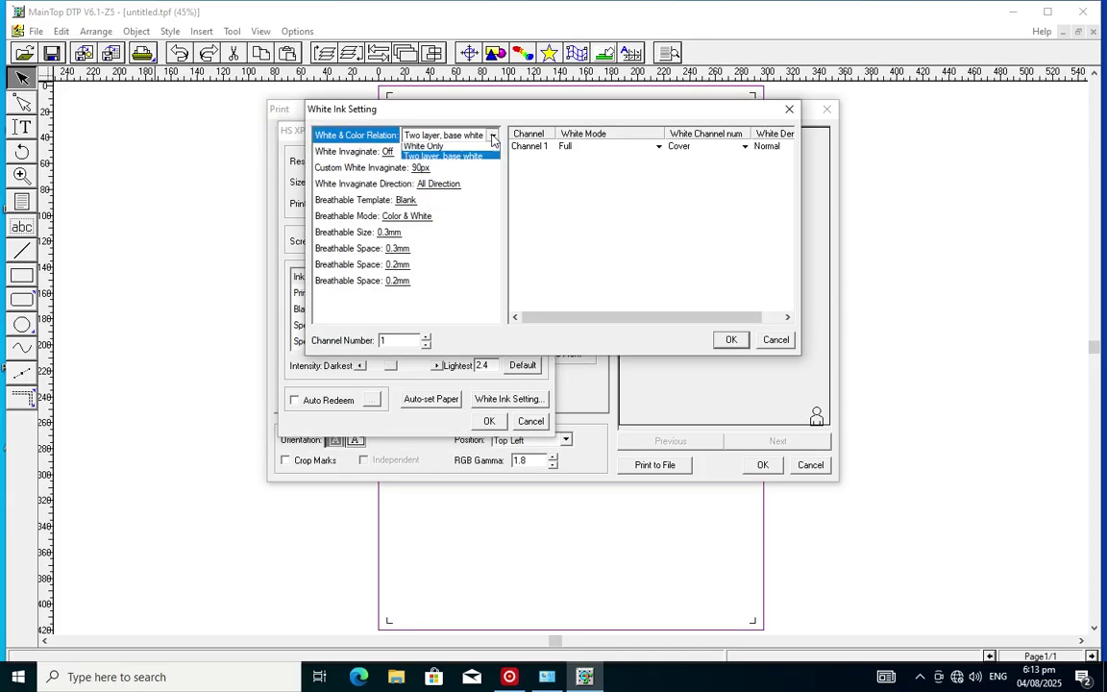
left_click(481, 159)
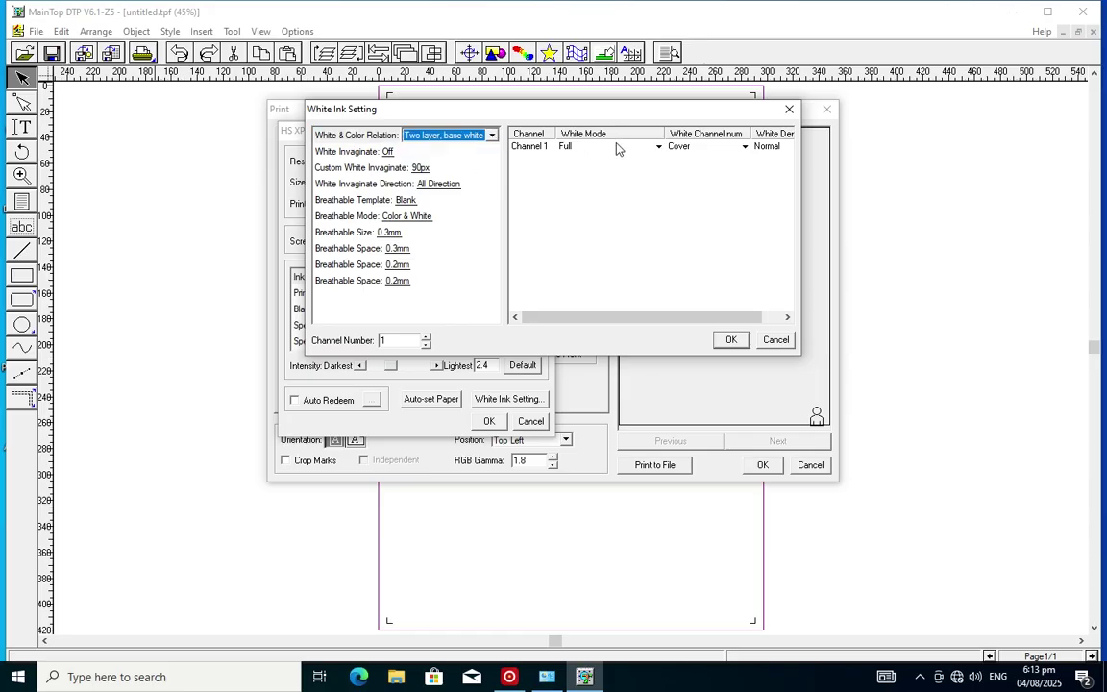
left_click(654, 149)
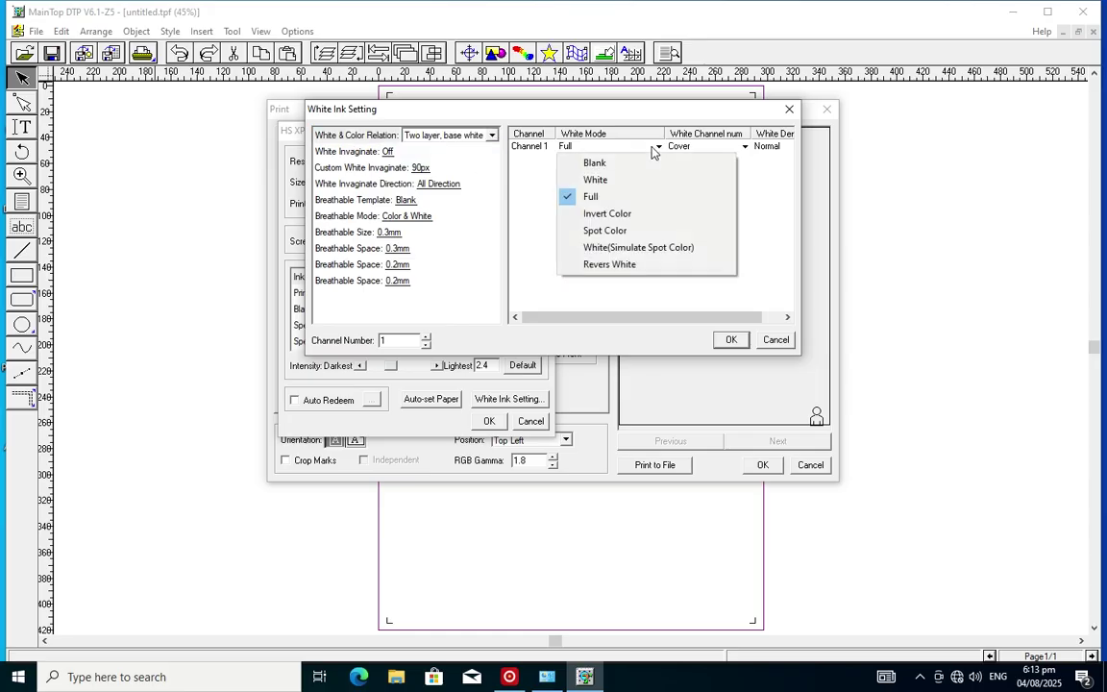
left_click(593, 233)
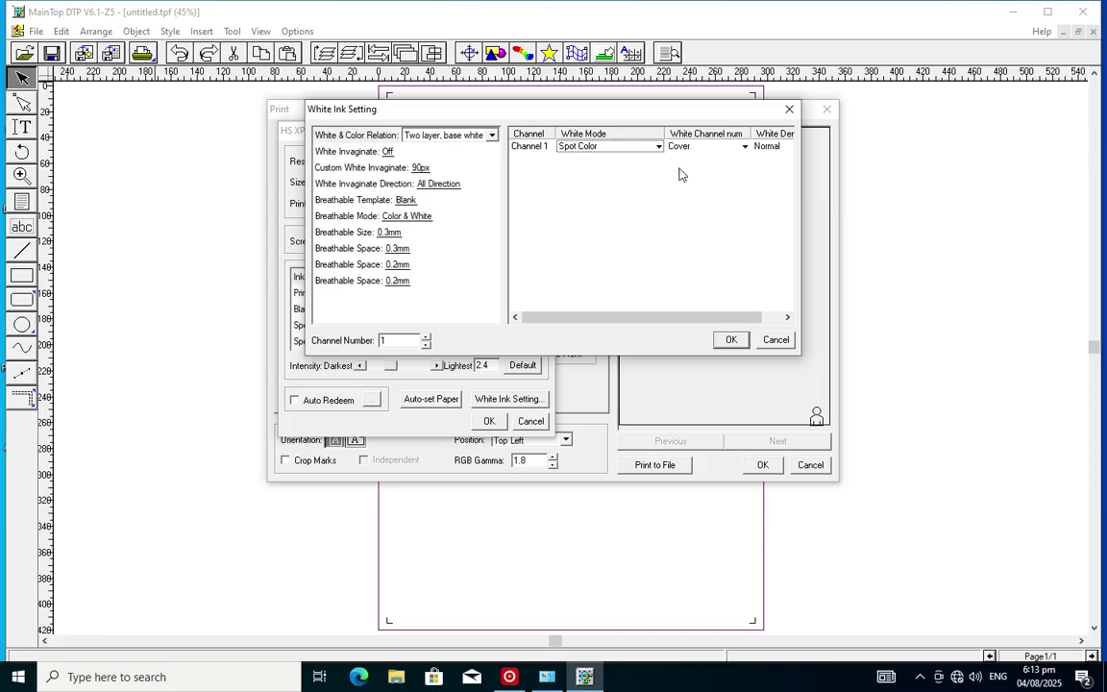
left_click(702, 149)
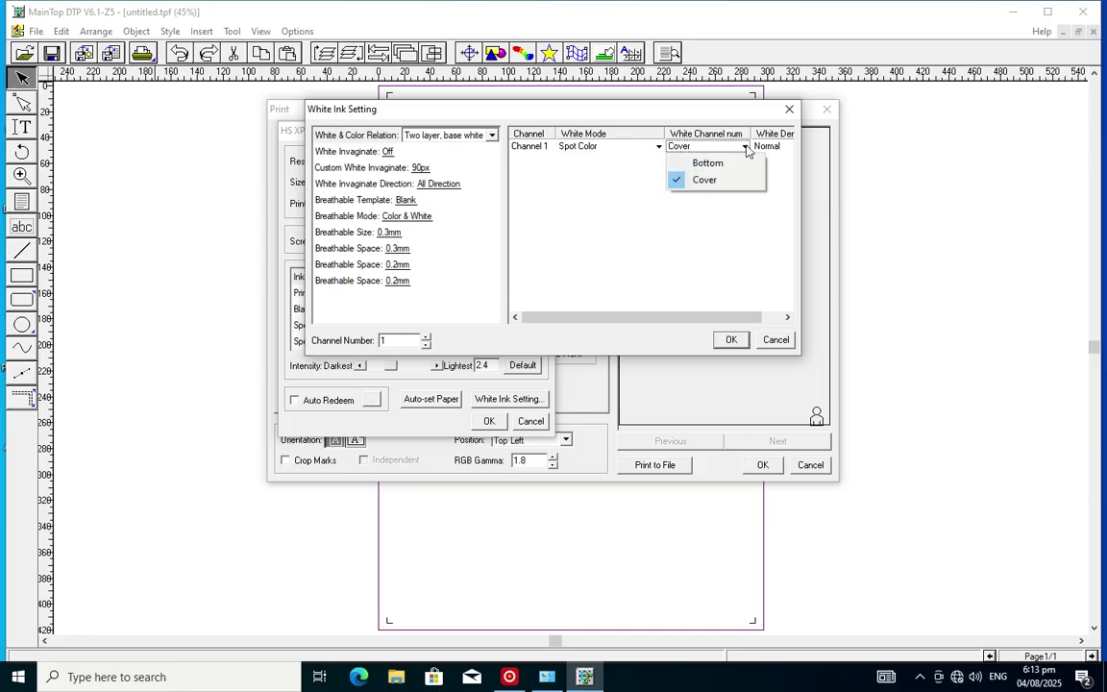
left_click(678, 180)
left_click(769, 146)
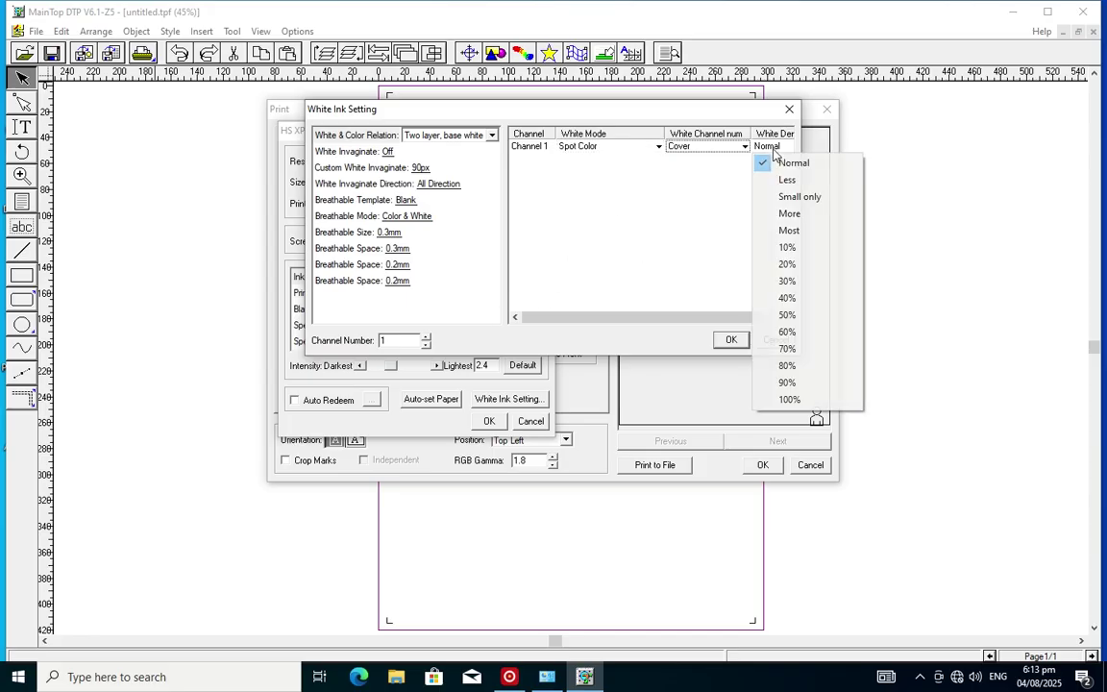
left_click(768, 401)
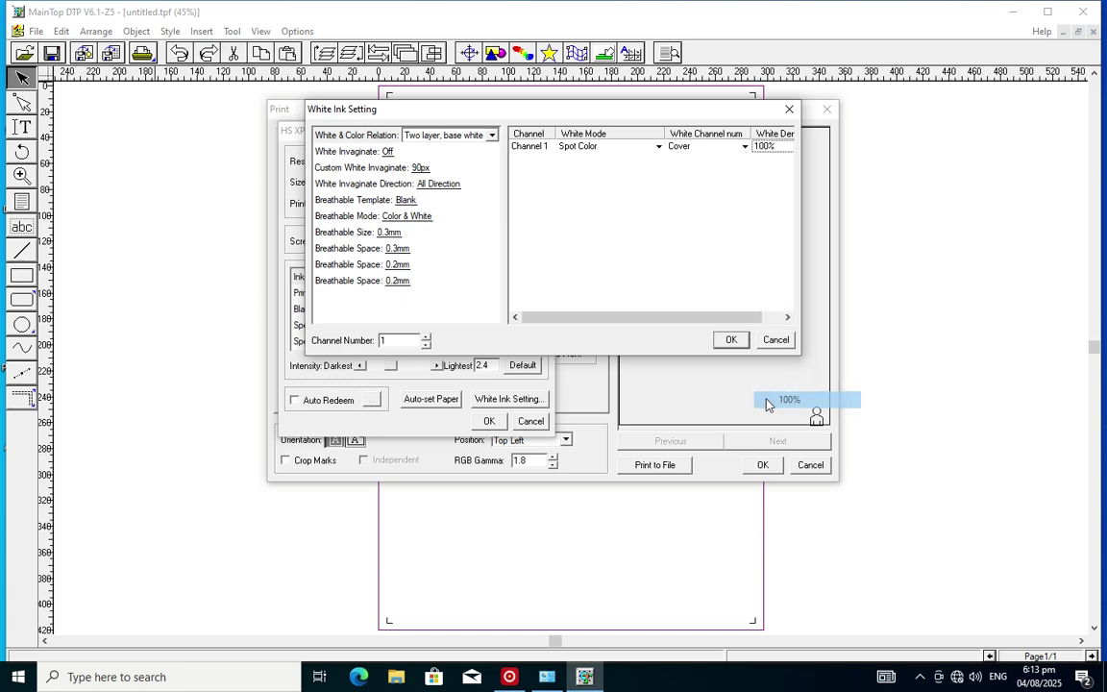
Add a second white ink channel set to Spot Color, Cover and 100% density, and accept the white ink settings
left_click(426, 337)
left_click(574, 159)
left_click(593, 243)
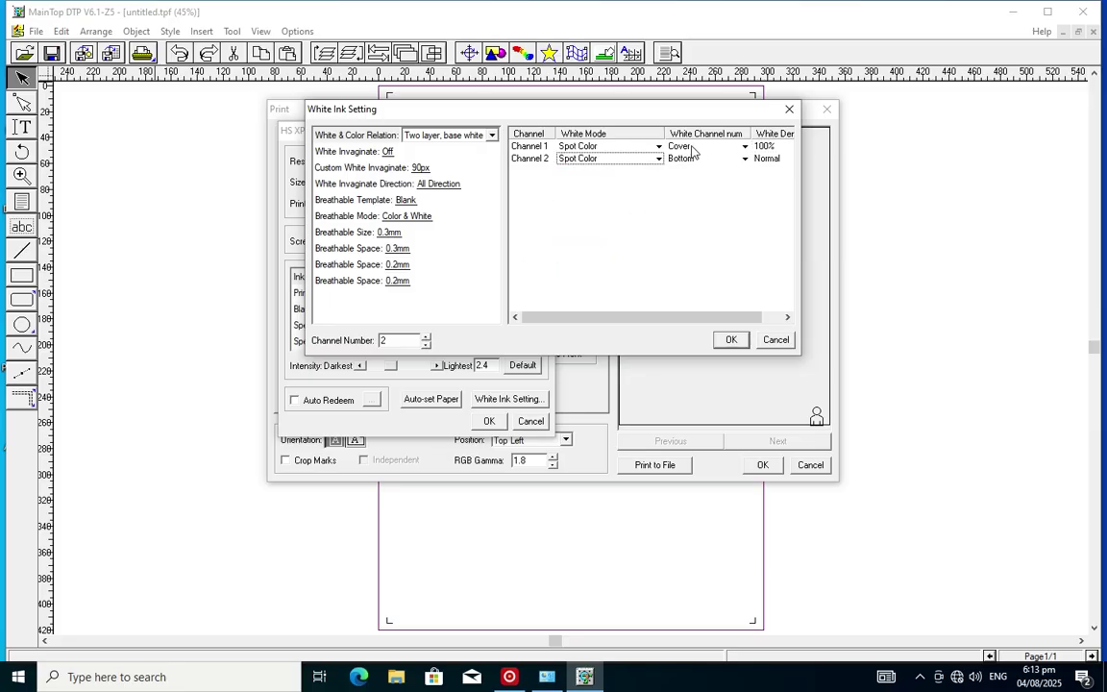
left_click(700, 160)
left_click(696, 191)
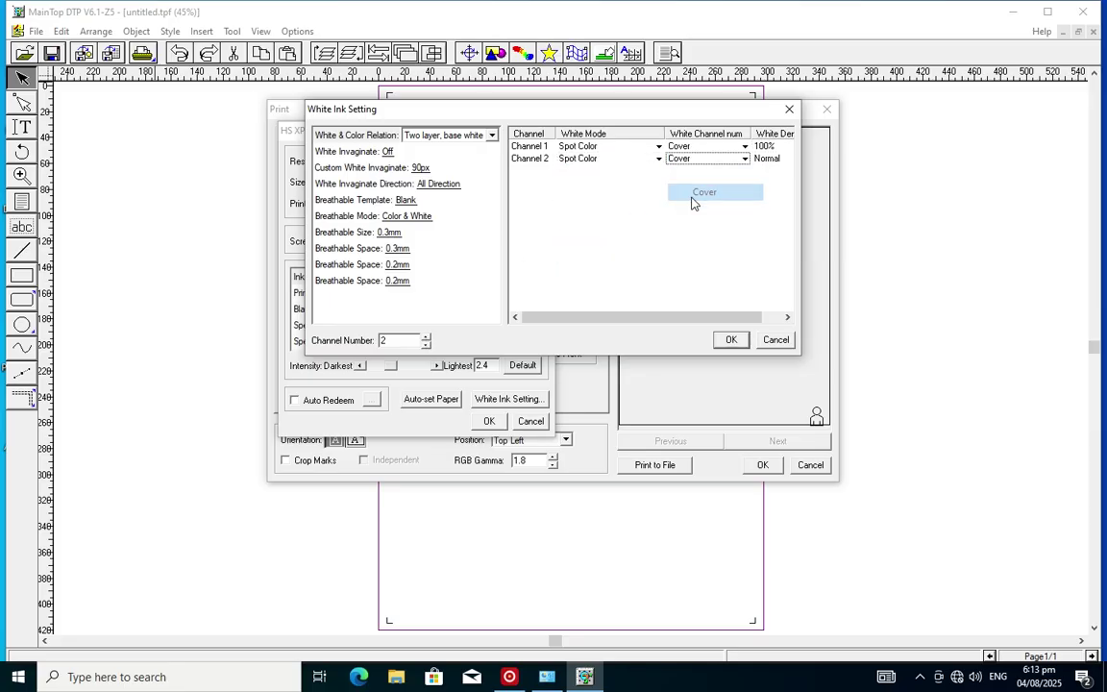
left_click(761, 160)
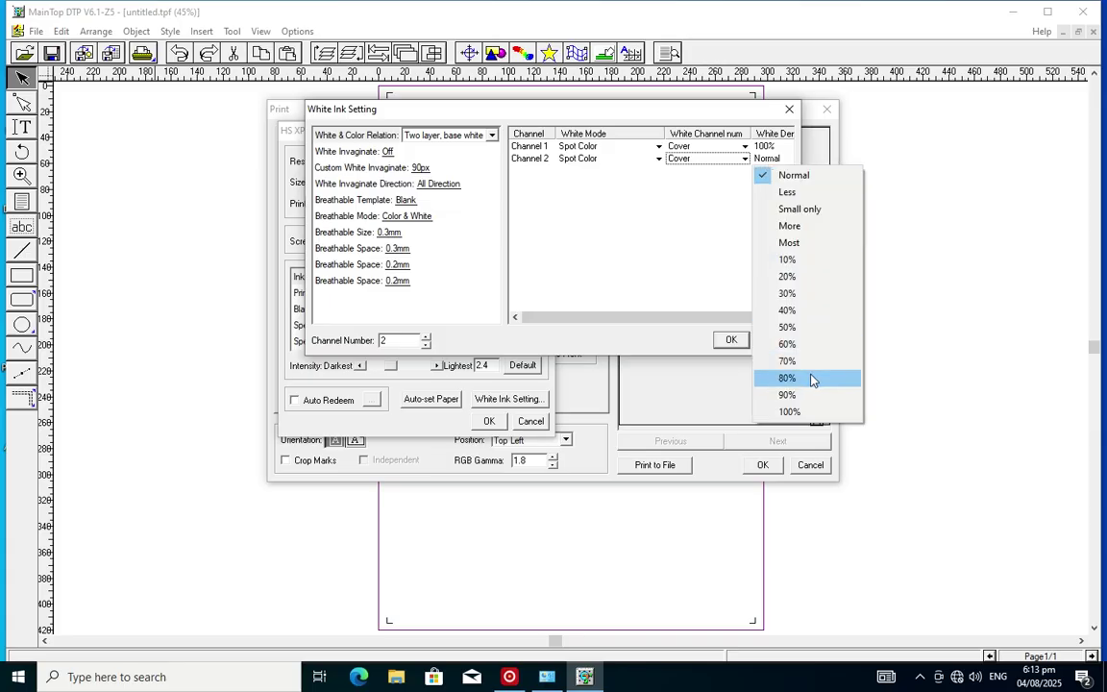
left_click(813, 411)
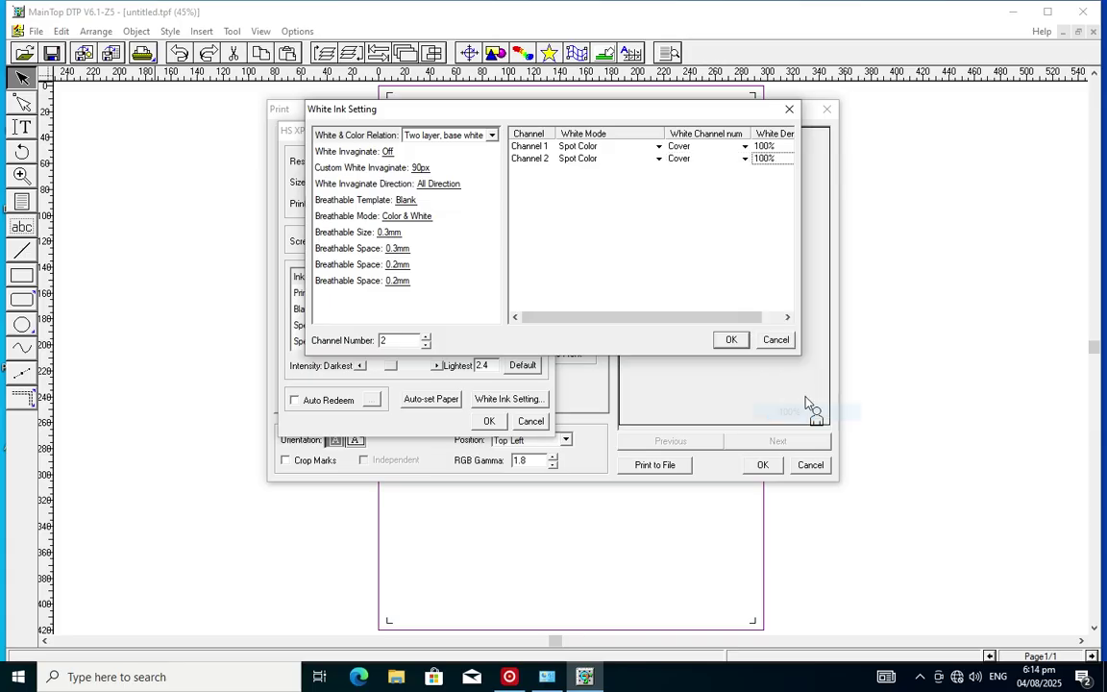
left_click(730, 341)
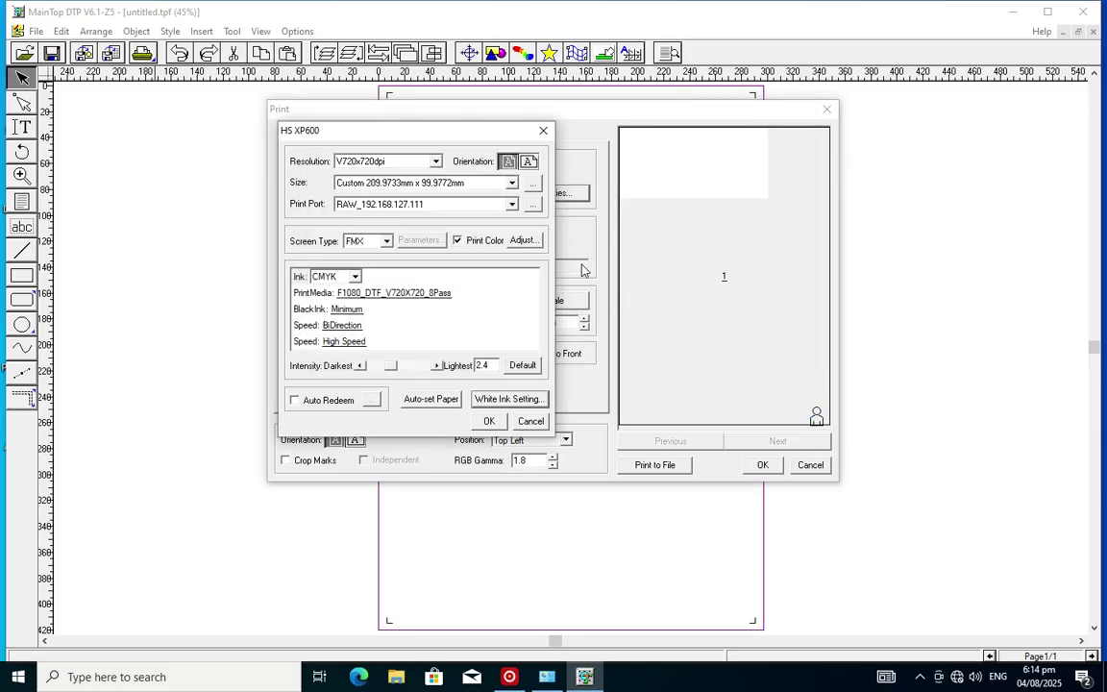
In the printer's color adjustment, set the maximum ink for W2 to 60% and lower the maximum ink for W1
left_click(524, 241)
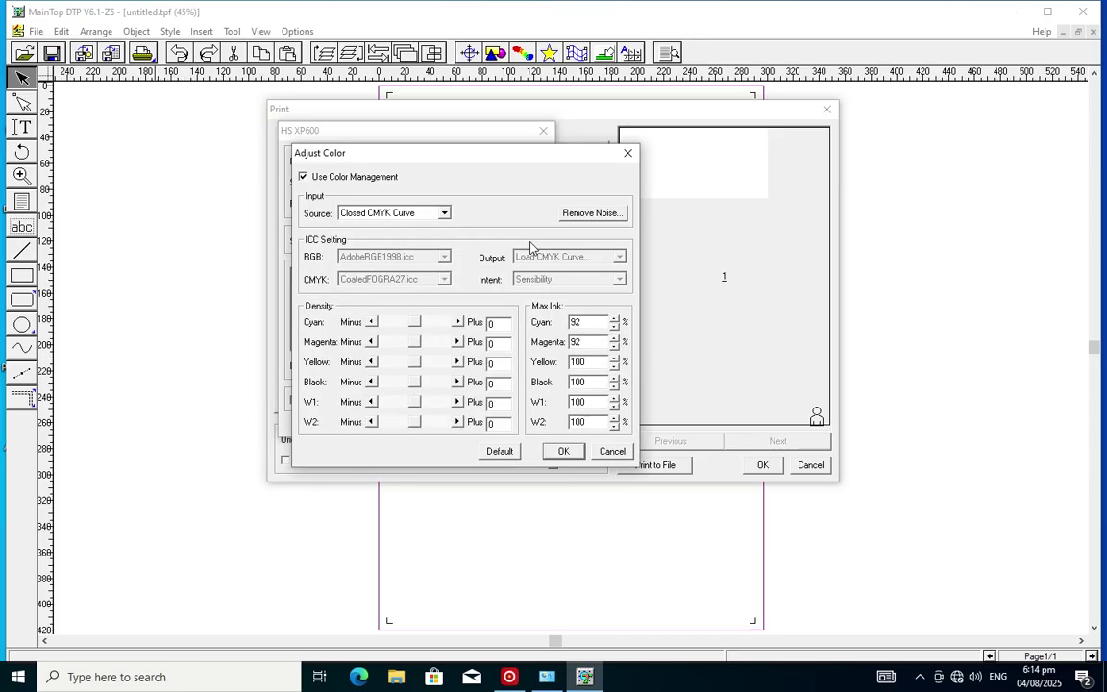
double_click(576, 422)
type("60")
double_click(576, 401)
type("6")
left_click(565, 452)
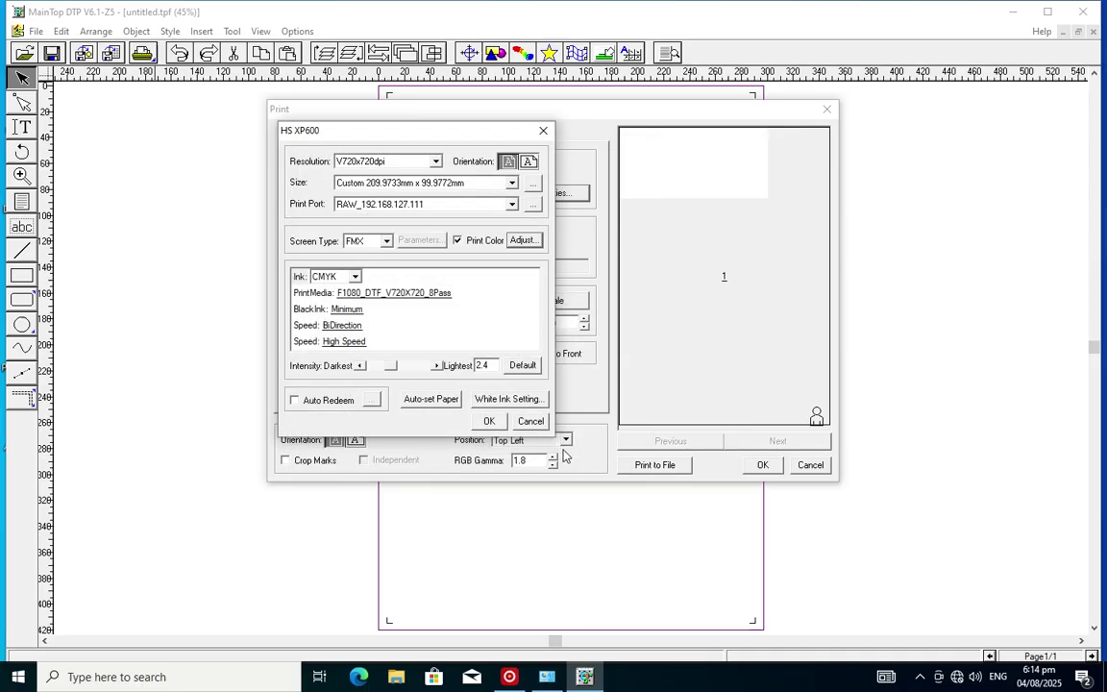
Set the paper size automatically from the page, accept the printer properties, and close the print dialog without printing
left_click(440, 399)
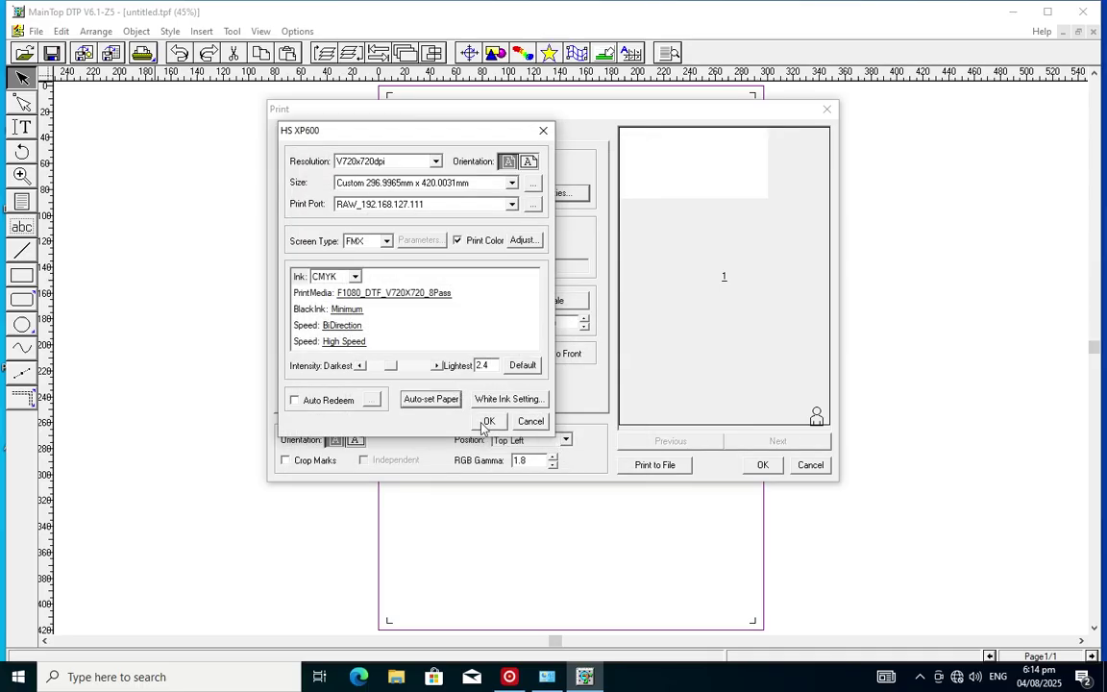
left_click(488, 421)
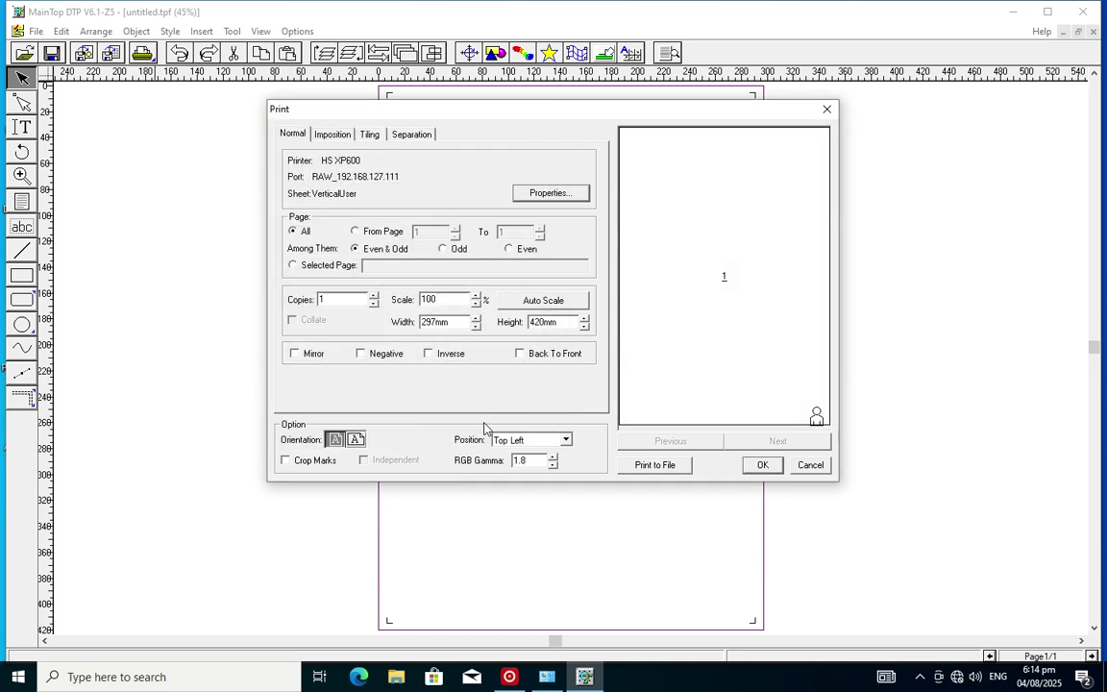
left_click(807, 469)
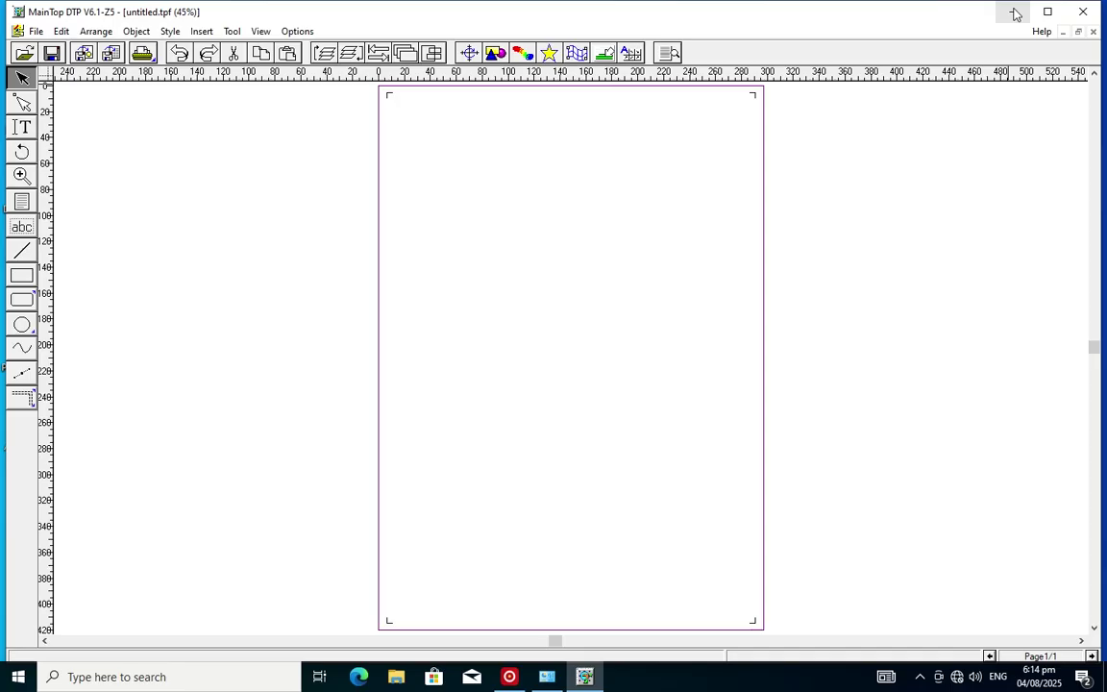
Minimize MainTop, open the PrintExp_X64 archive on the desktop in WinRAR, and launch the installer inside it
left_click(1016, 13)
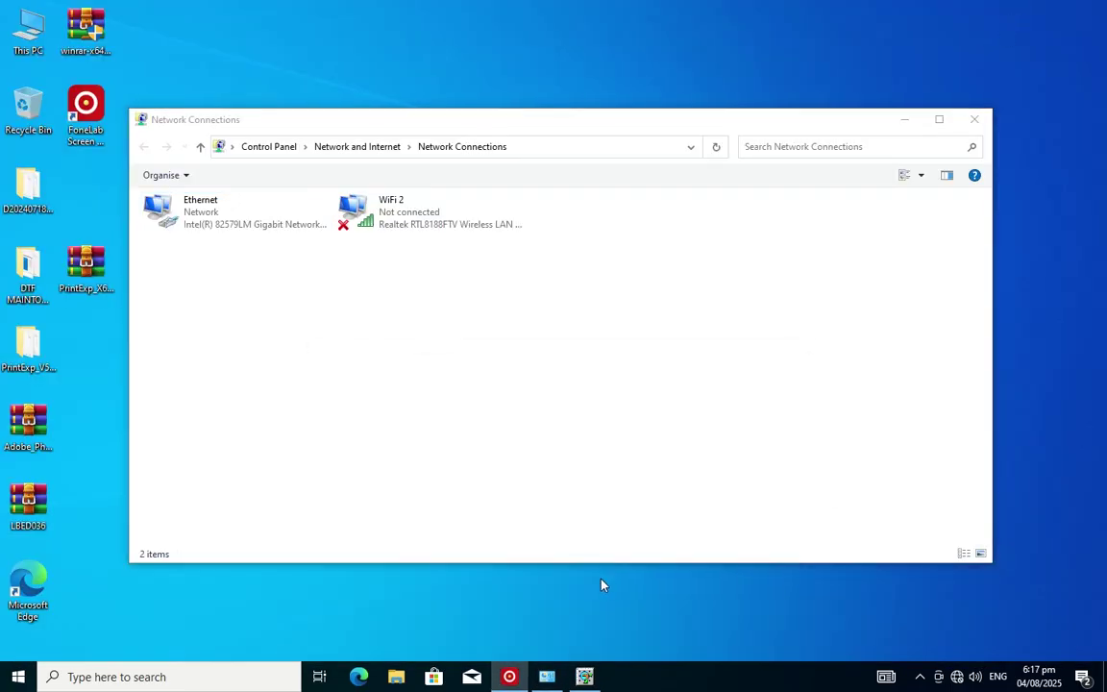
double_click(86, 264)
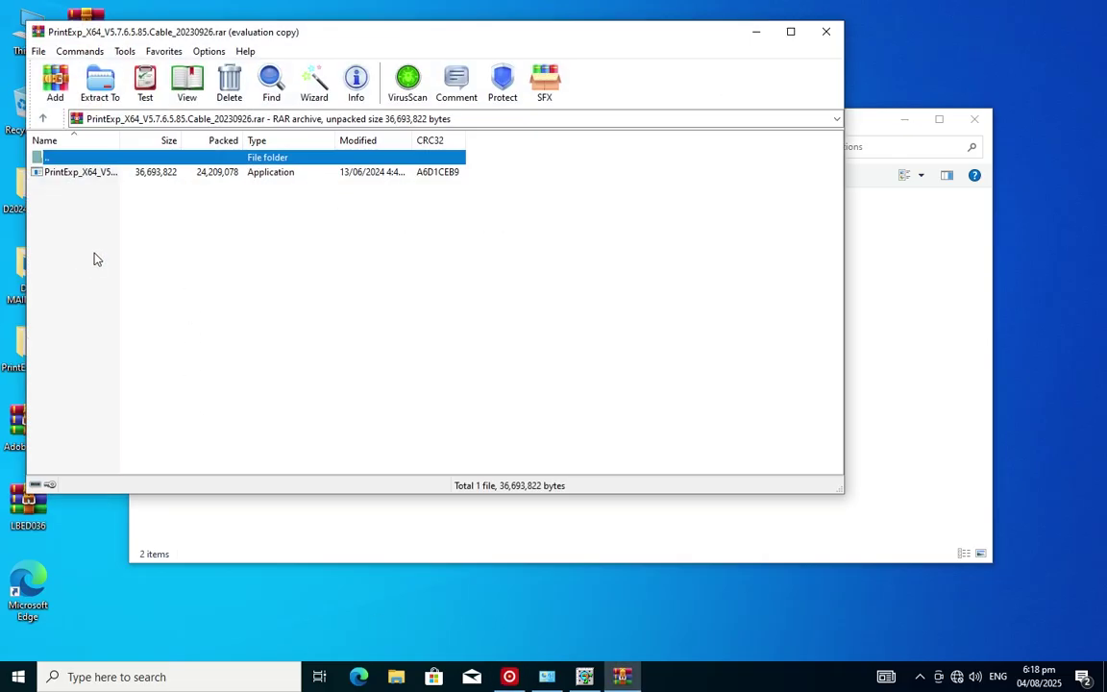
double_click(107, 173)
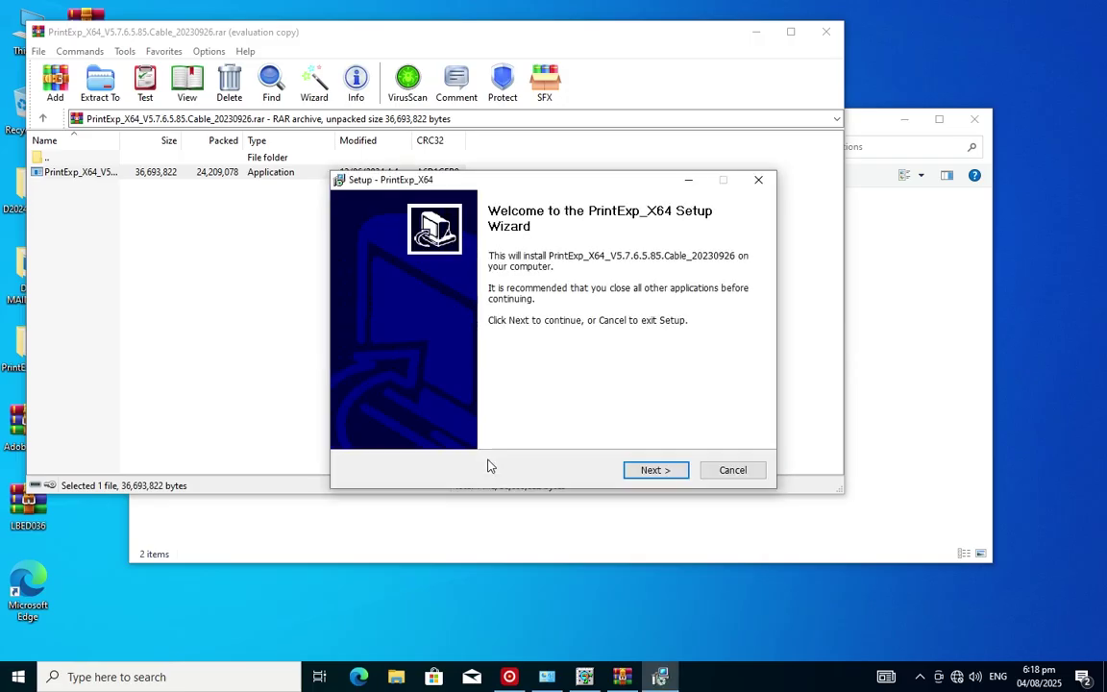
Install PrintExp_X64 with the LINK TCP link type, the PrintExp_X64 Start Menu folder, and desktop and Quick Launch icons
left_click(640, 471)
left_click(640, 471)
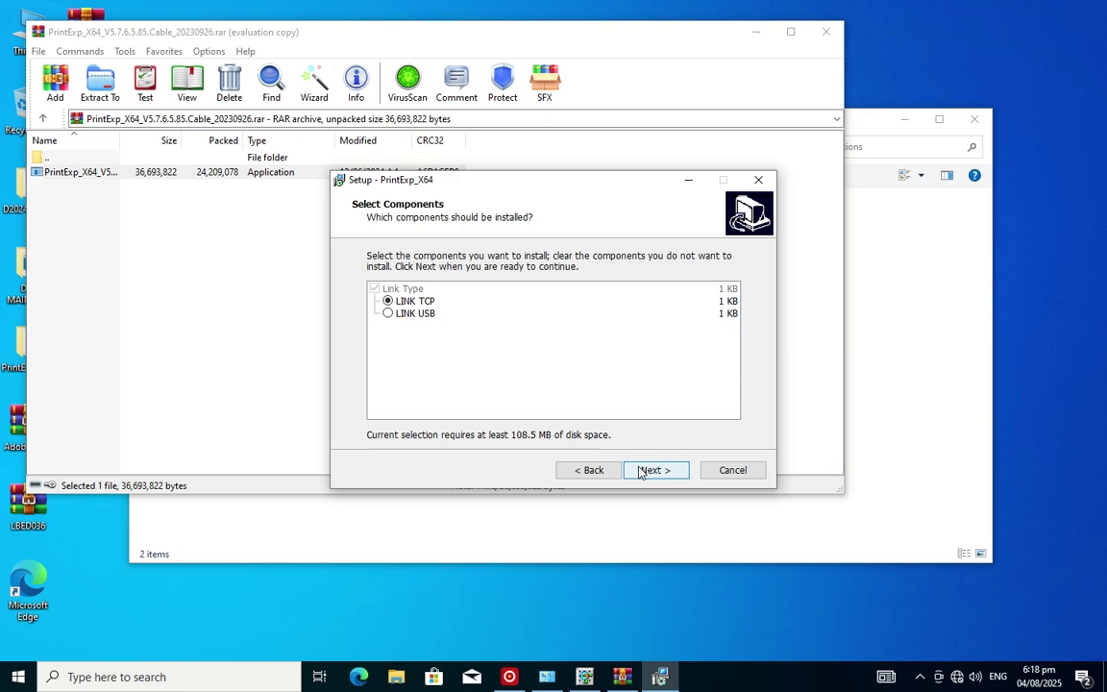
left_click(408, 301)
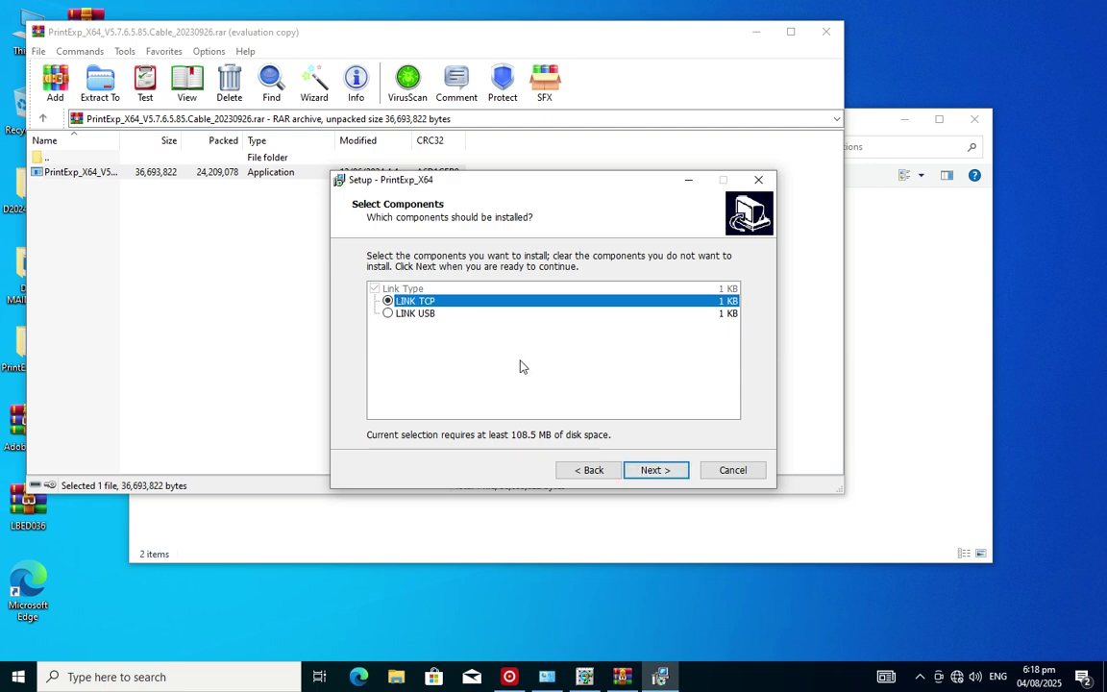
left_click(649, 470)
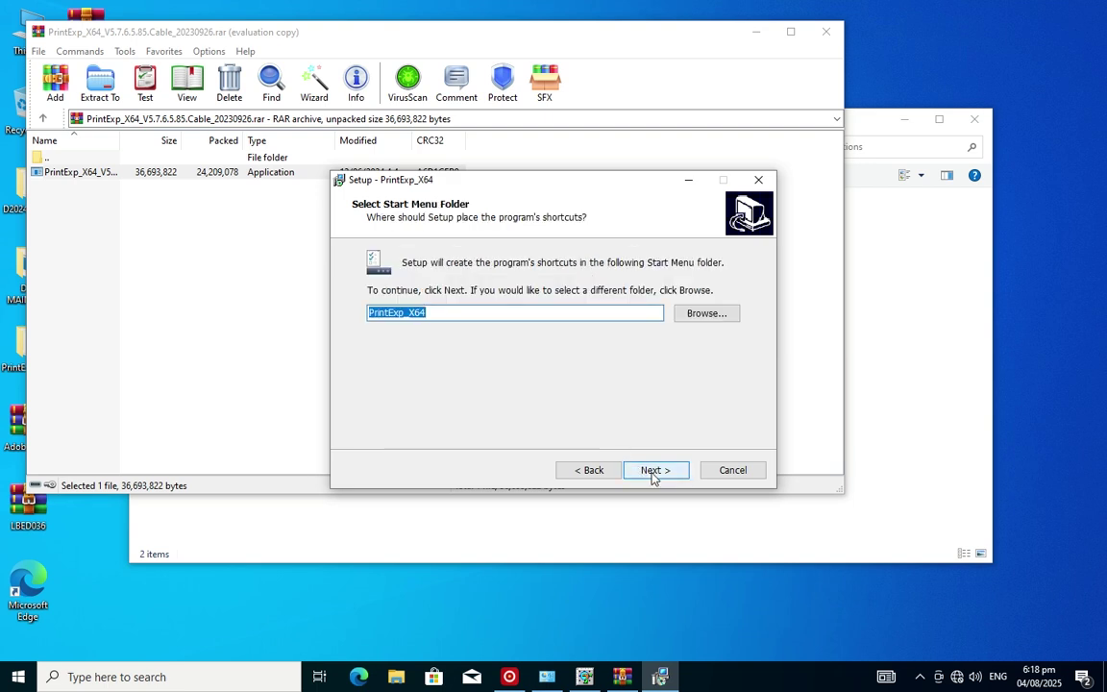
left_click(653, 472)
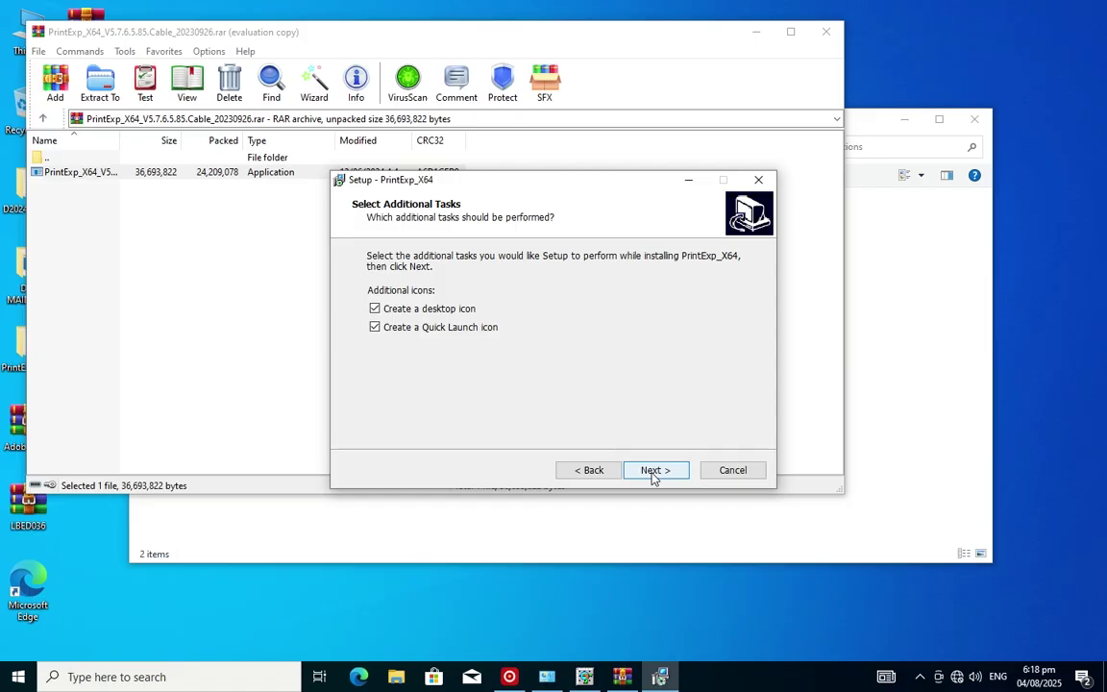
left_click(653, 473)
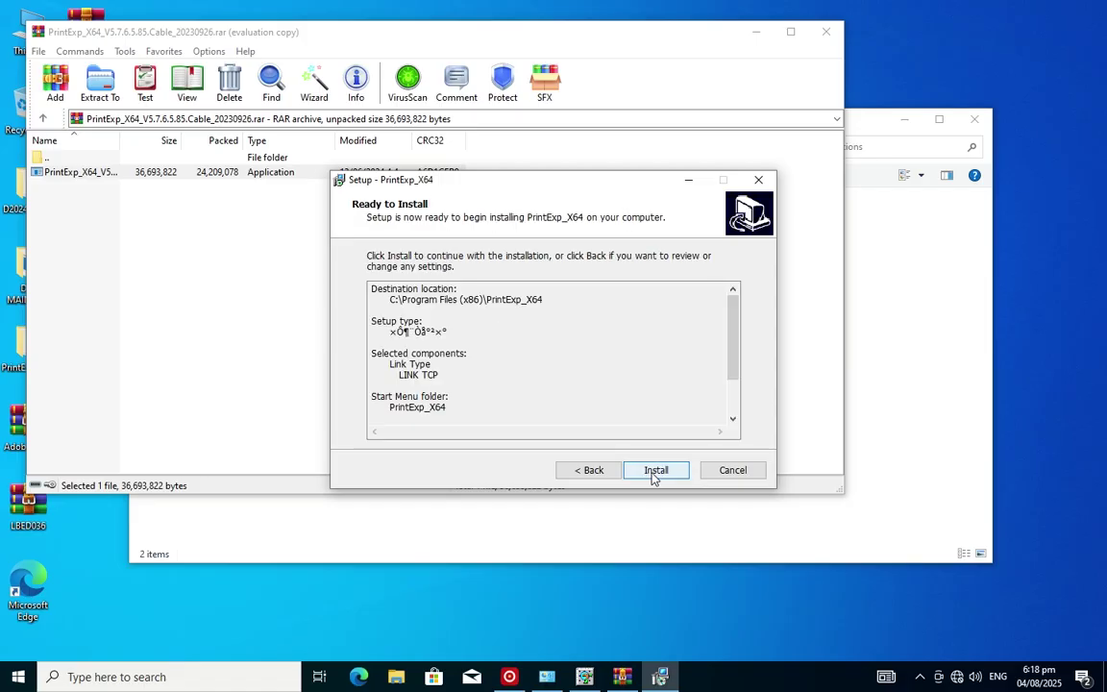
scroll(658, 471, "down", 2)
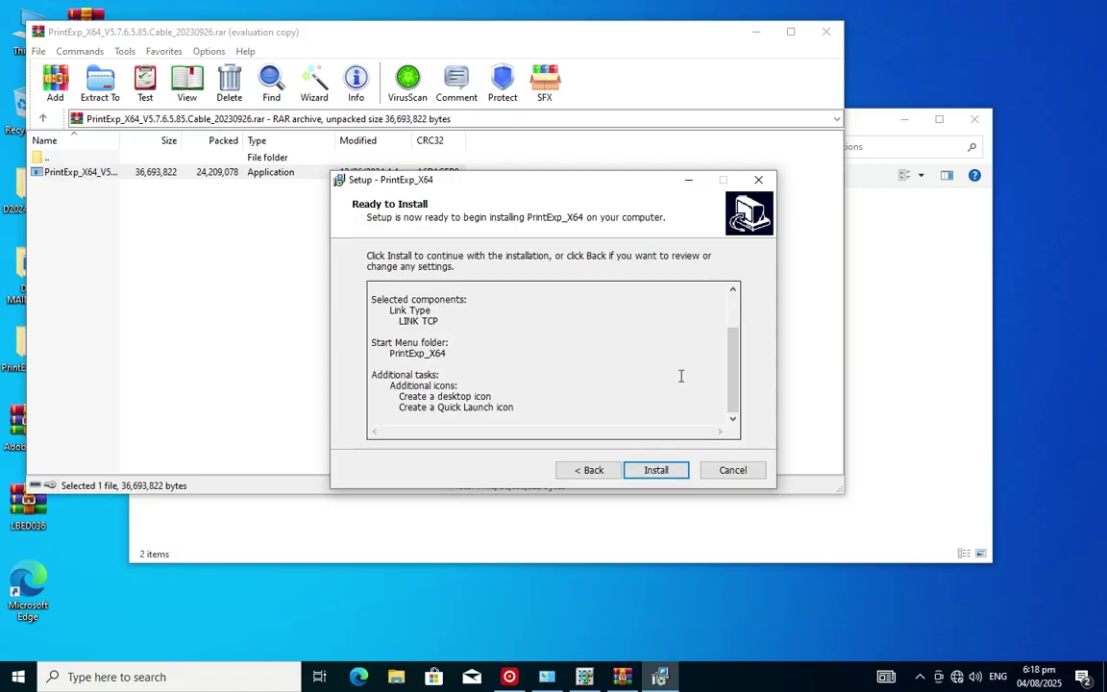
left_click(665, 471)
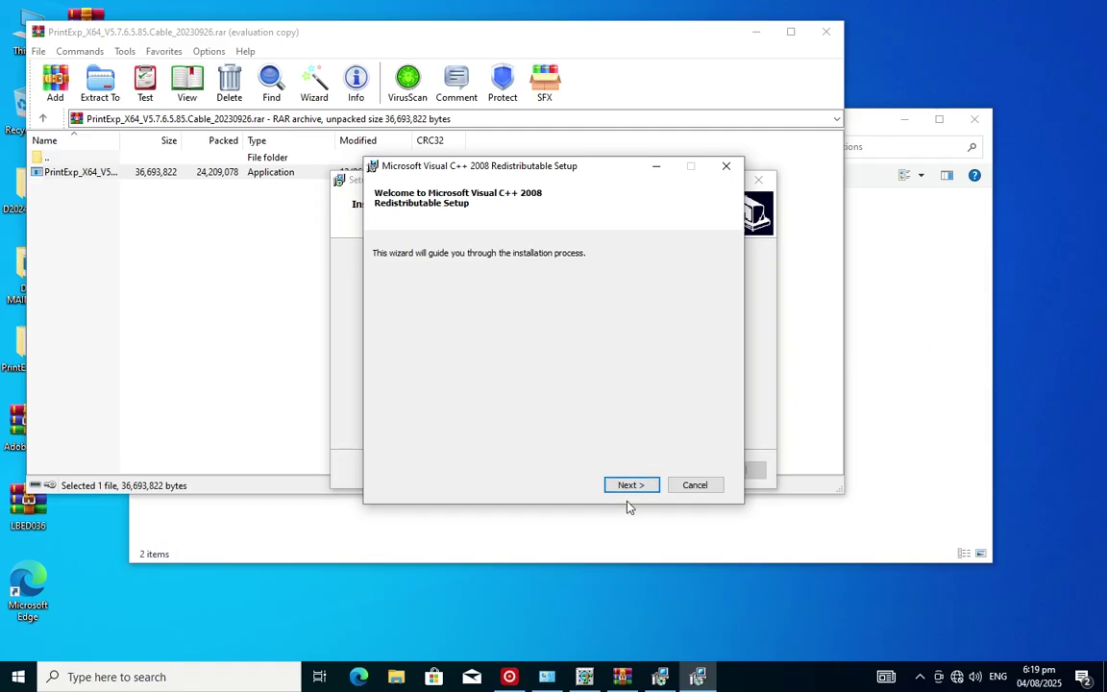
Accept the license terms of the Microsoft Visual C++ 2008 Redistributable and install it
left_click(627, 487)
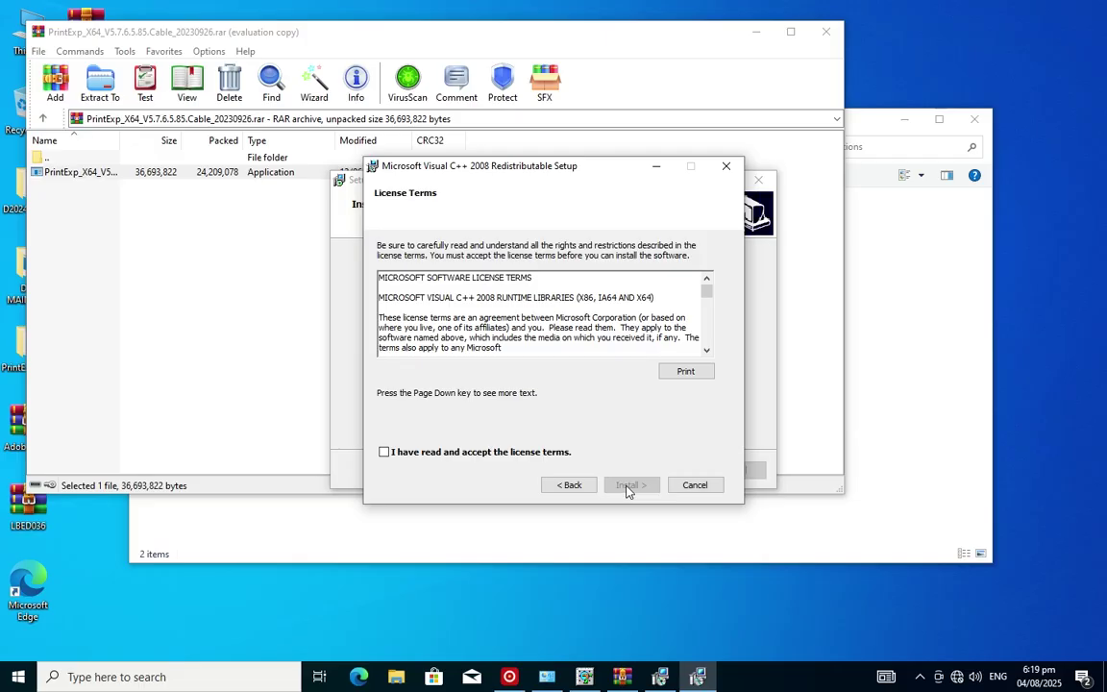
left_click(492, 456)
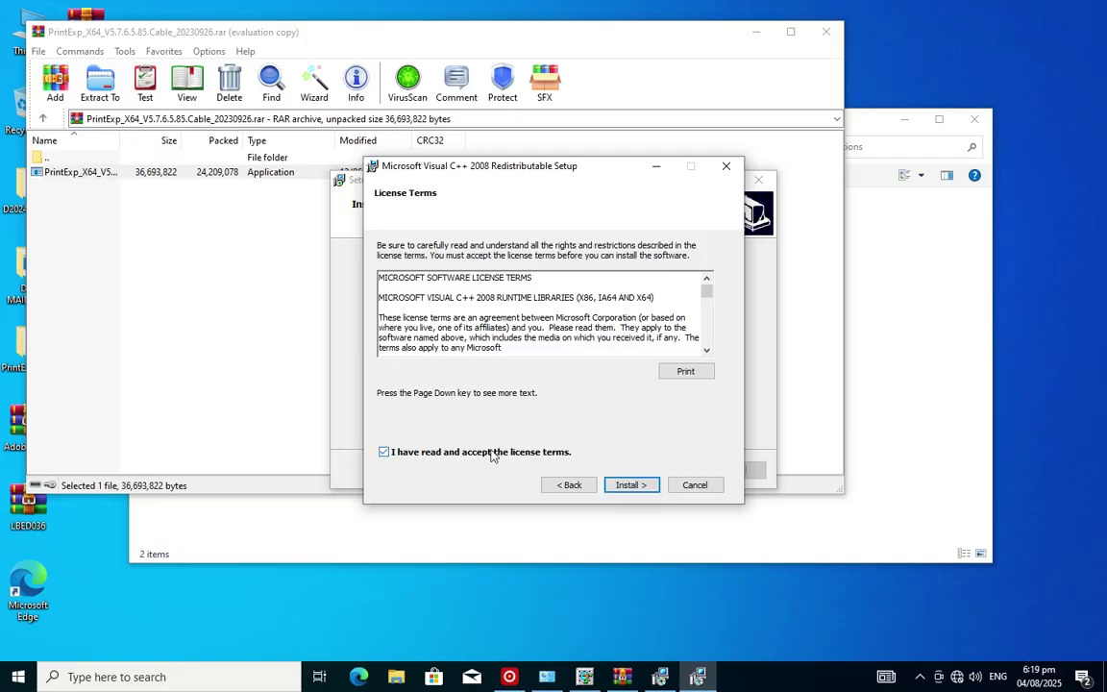
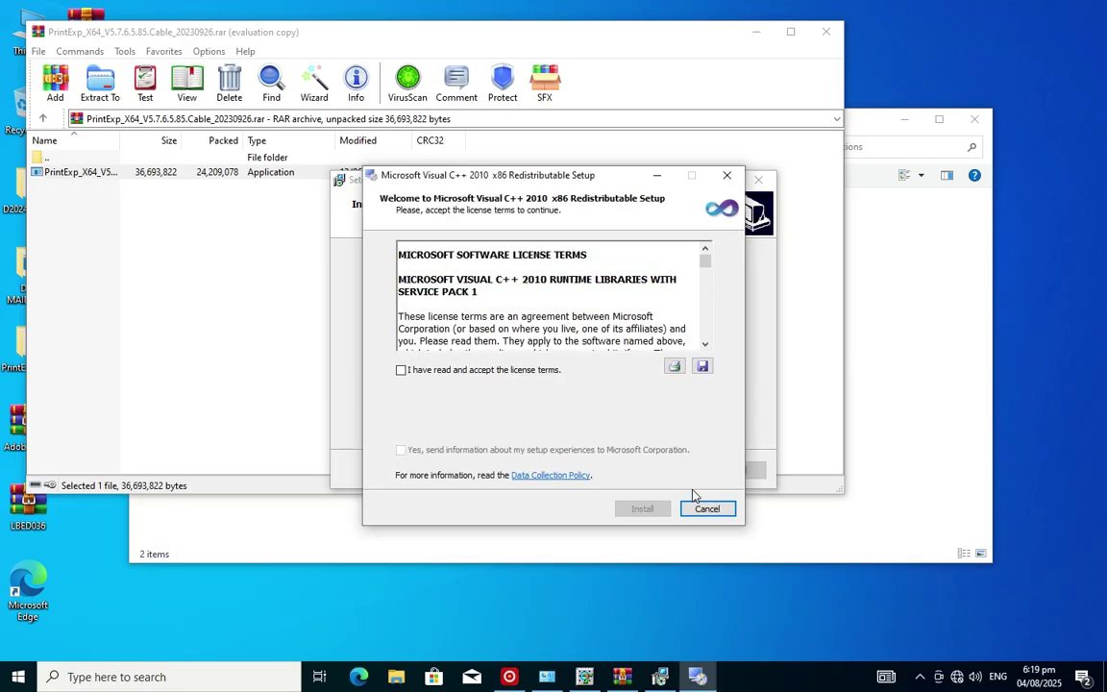
Accept the license terms of the Microsoft Visual C++ 2010 x86 Redistributable, install it without sending setup information, and finish its setup
left_click(401, 370)
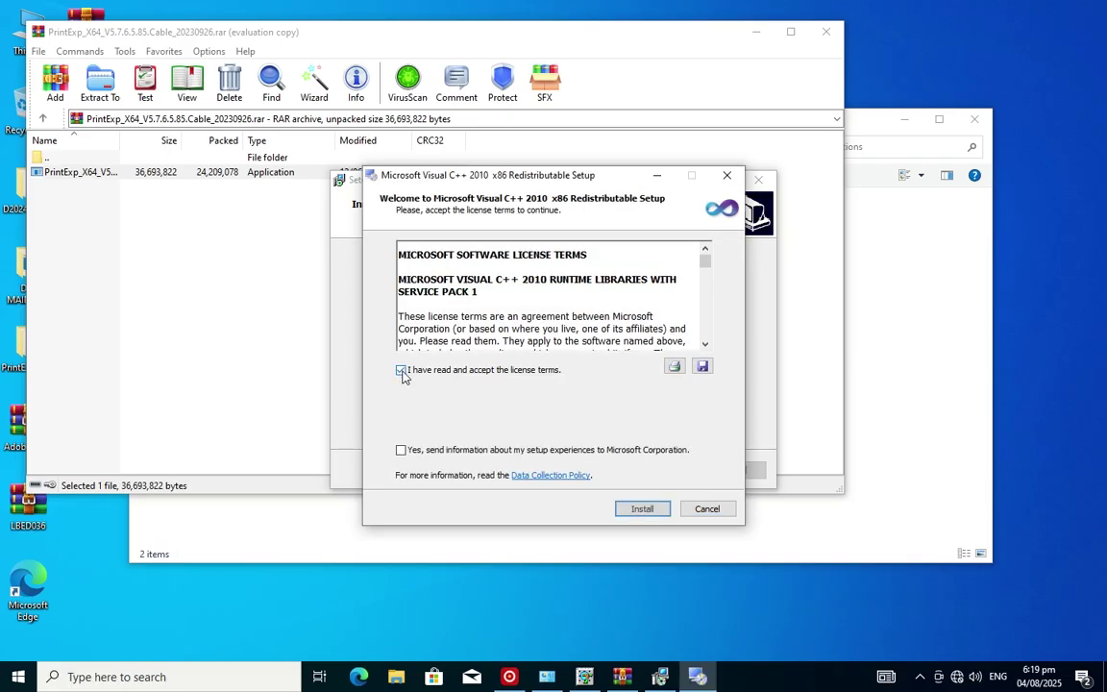
left_click(640, 511)
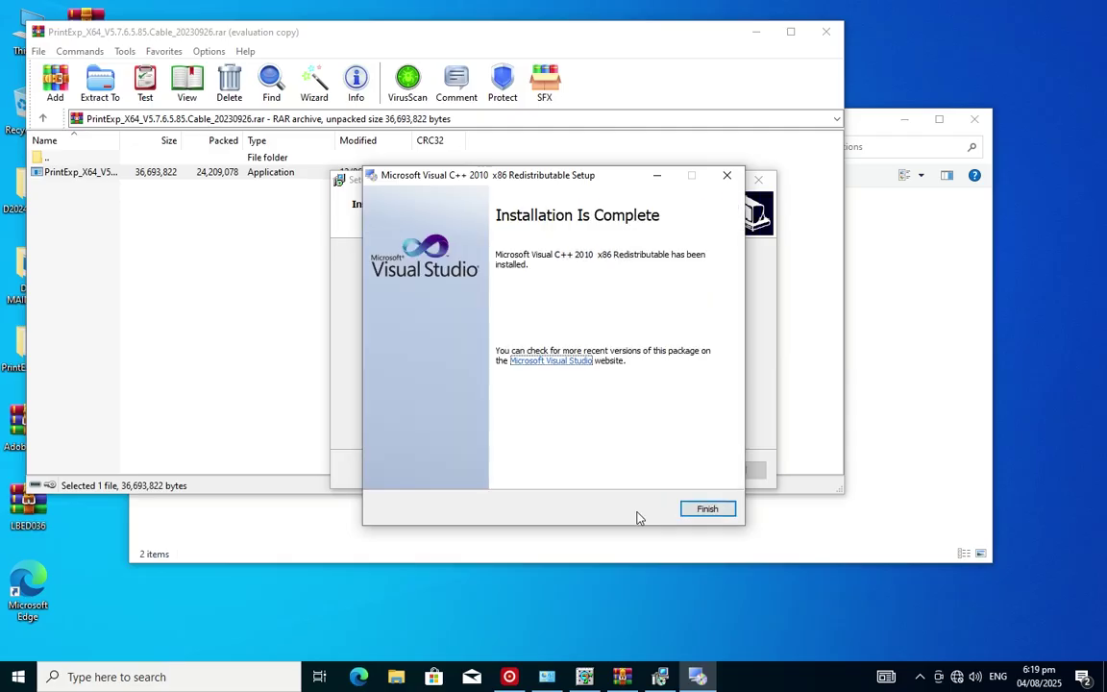
left_click(693, 513)
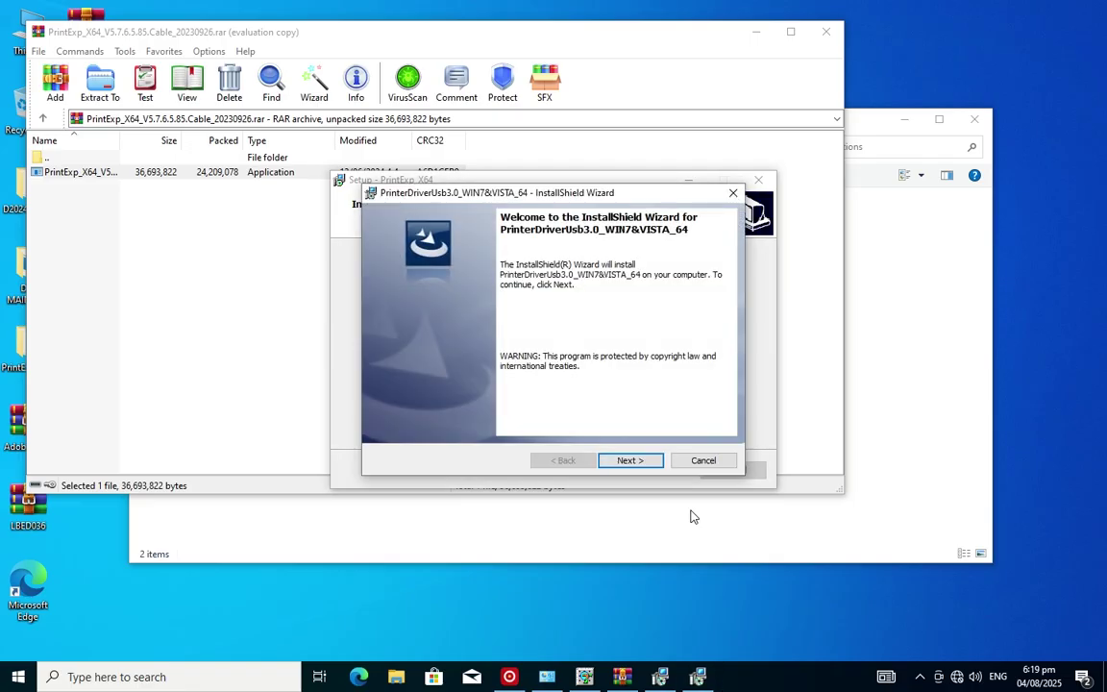
Accept the PrinterDriverUsb3.0_WIN7&VISTA_64 license, keep the prefilled customer information, and start the installation with the Complete setup type
left_click(630, 460)
left_click(377, 405)
left_click(630, 460)
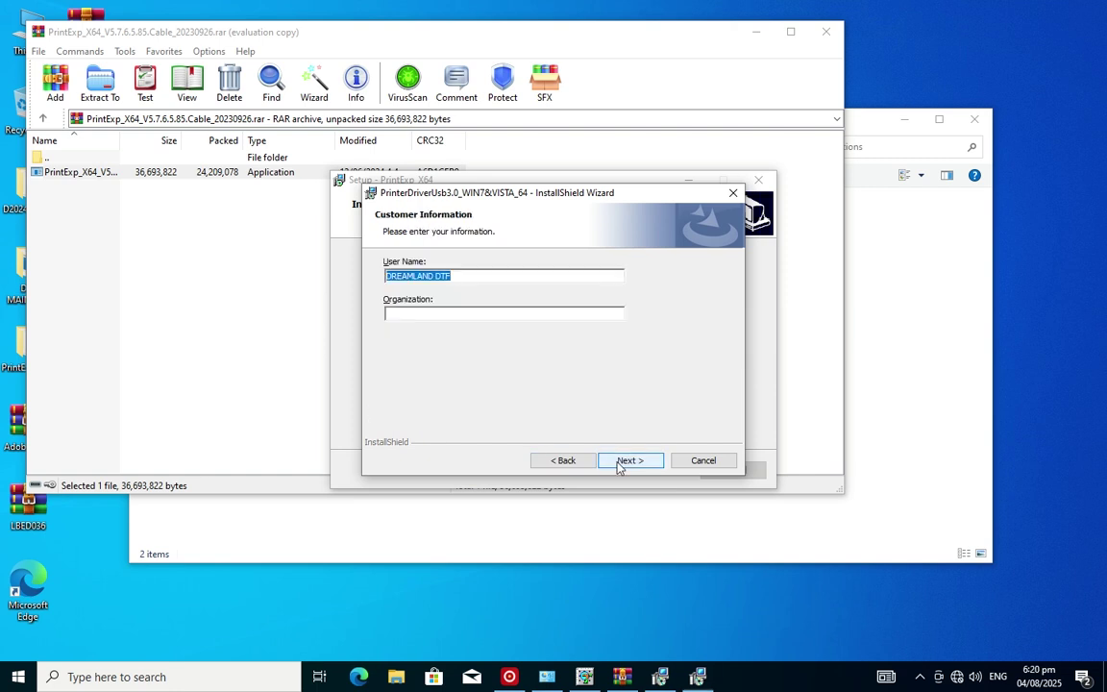
left_click(627, 460)
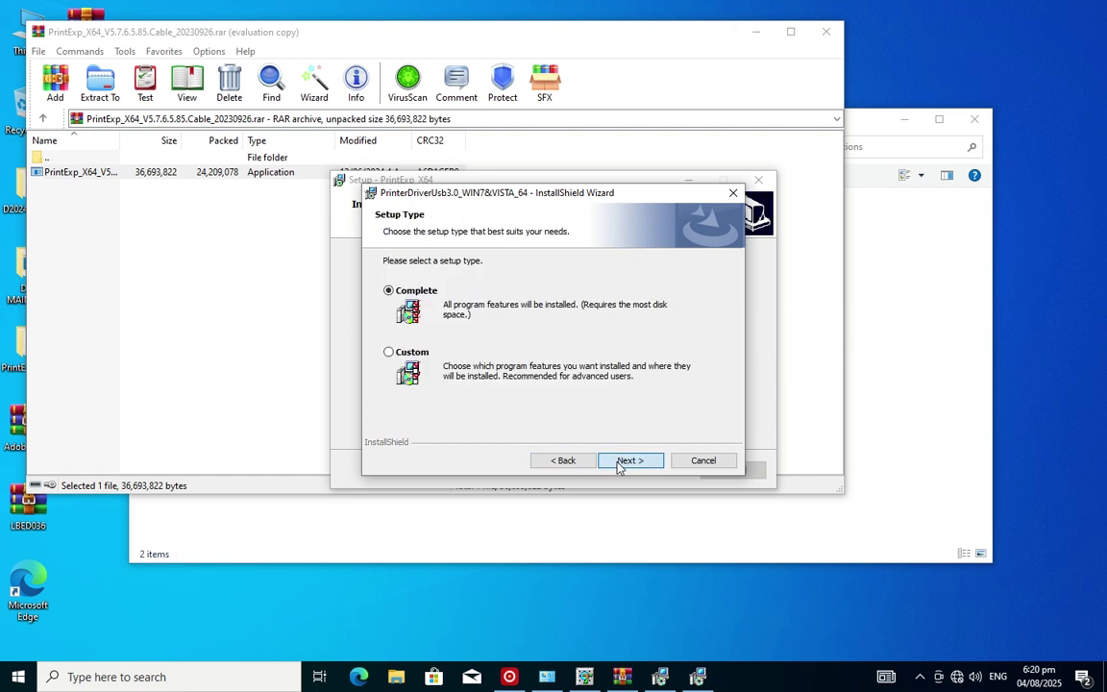
left_click(620, 463)
left_click(627, 460)
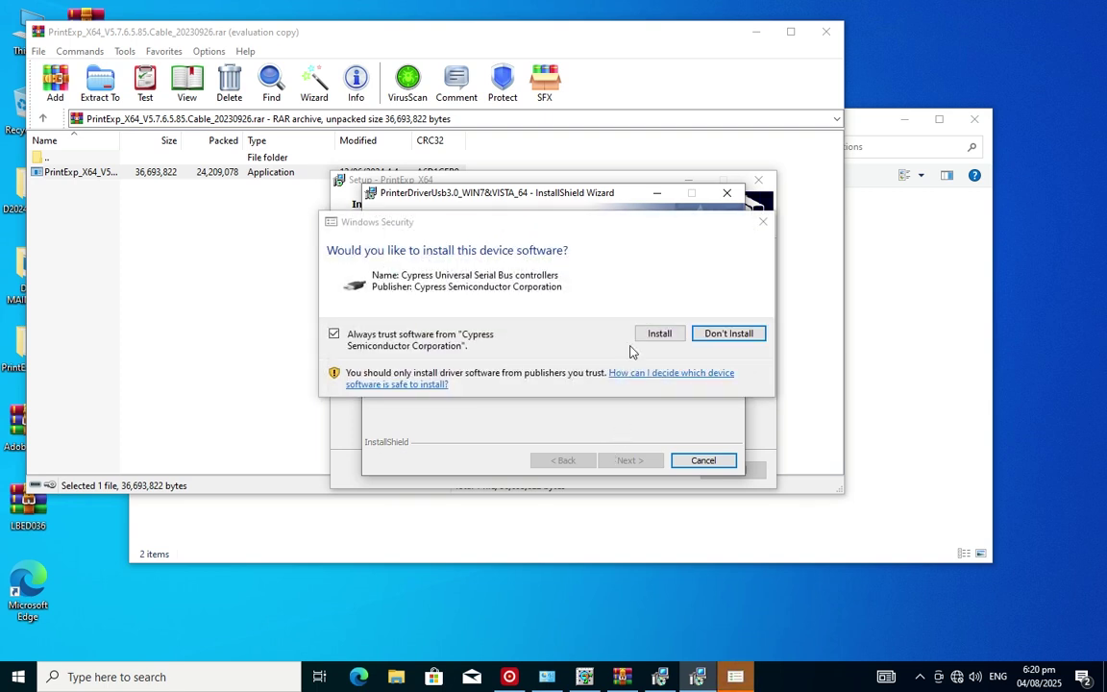
Install the Cypress Universal Serial Bus controllers device software, always trusting its publisher, and acknowledge the Attach Your Device notice
left_click(656, 334)
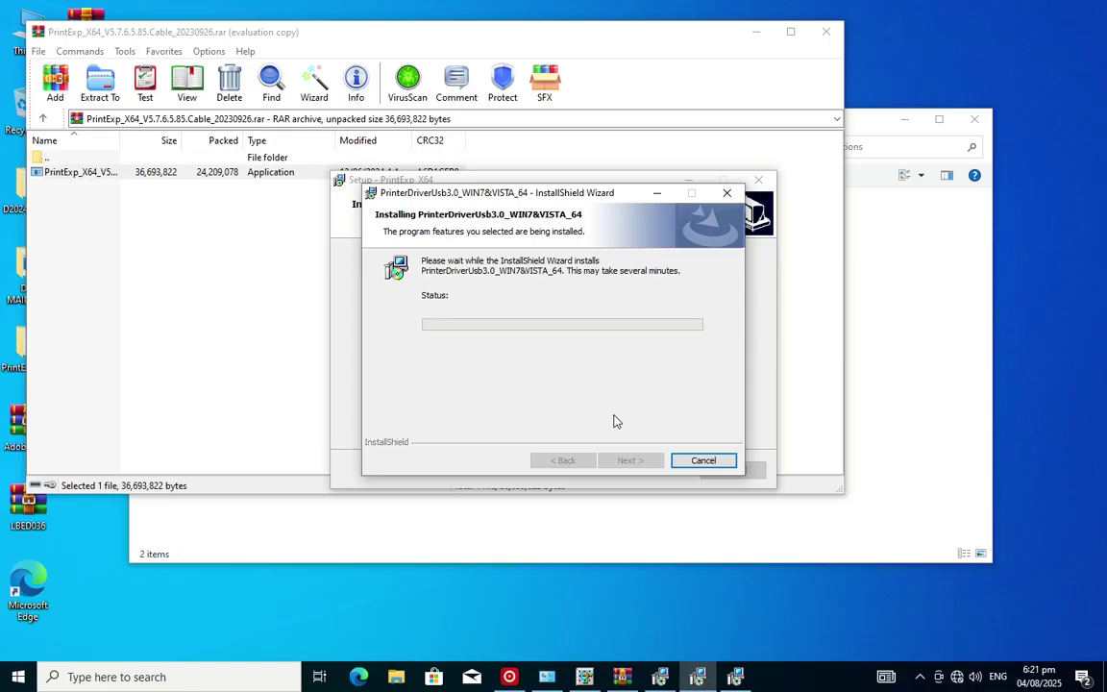
mouse_move(732, 684)
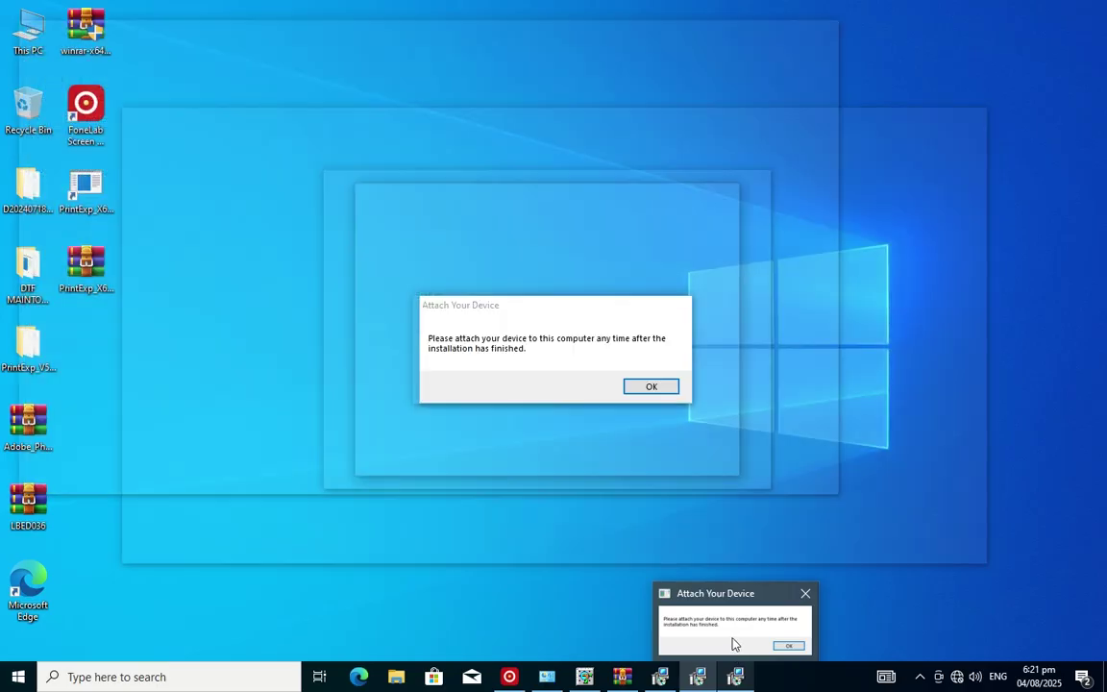
left_click(732, 644)
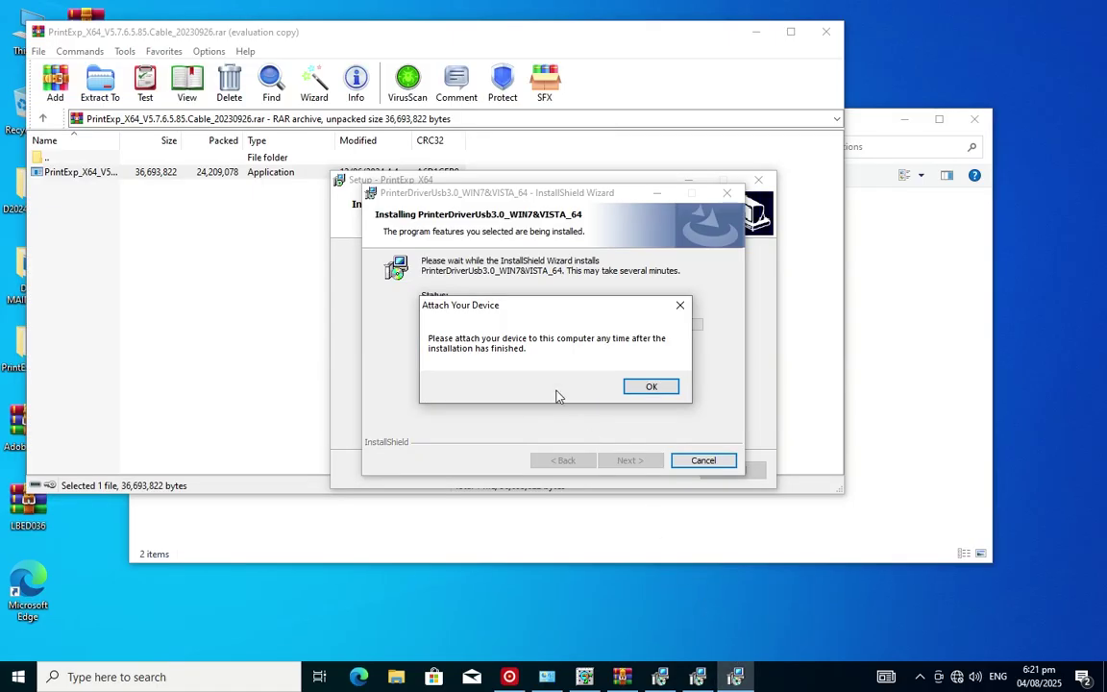
left_click(645, 388)
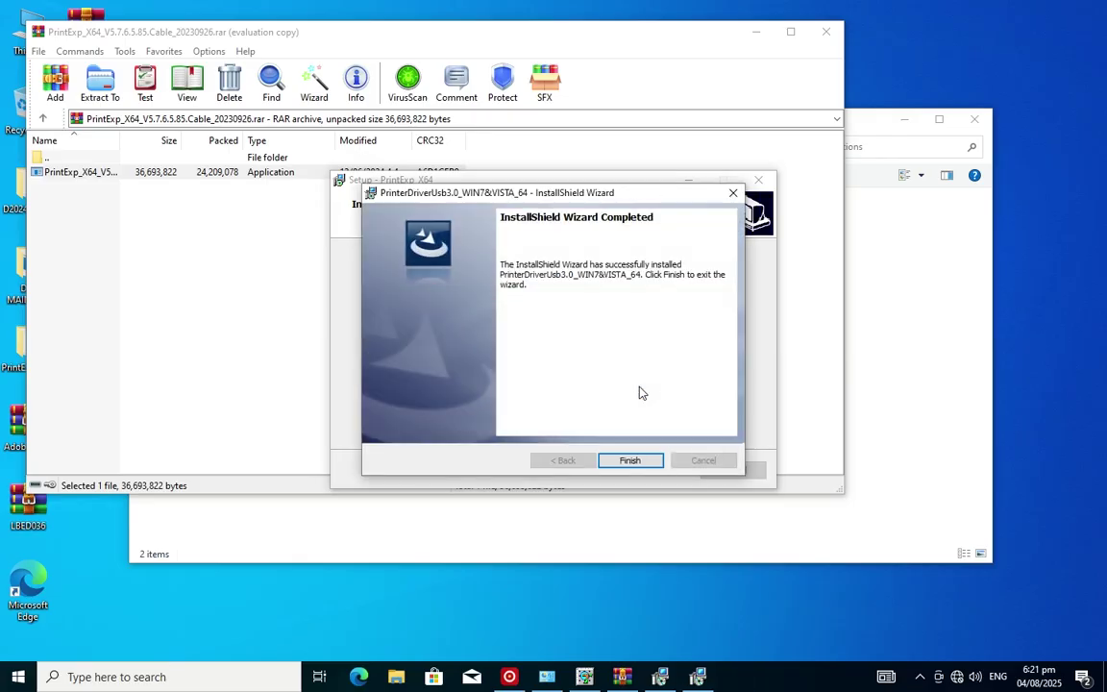
Finish the USB driver wizard and the PrintExp_X64 setup, and close the archive in WinRAR
left_click(632, 464)
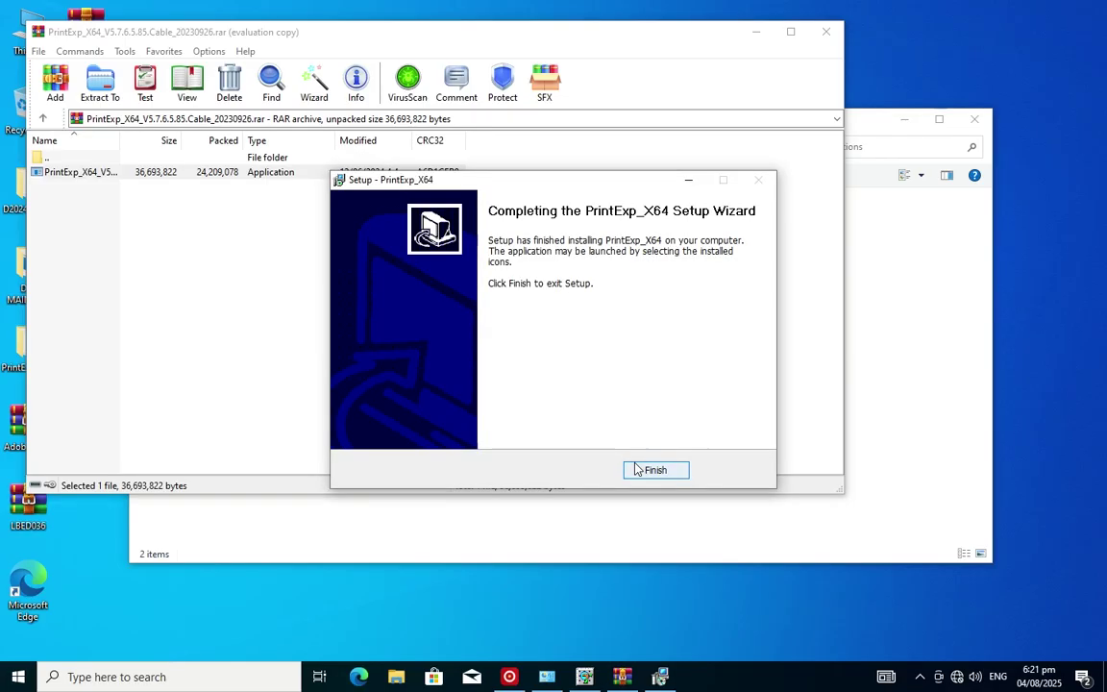
left_click(637, 469)
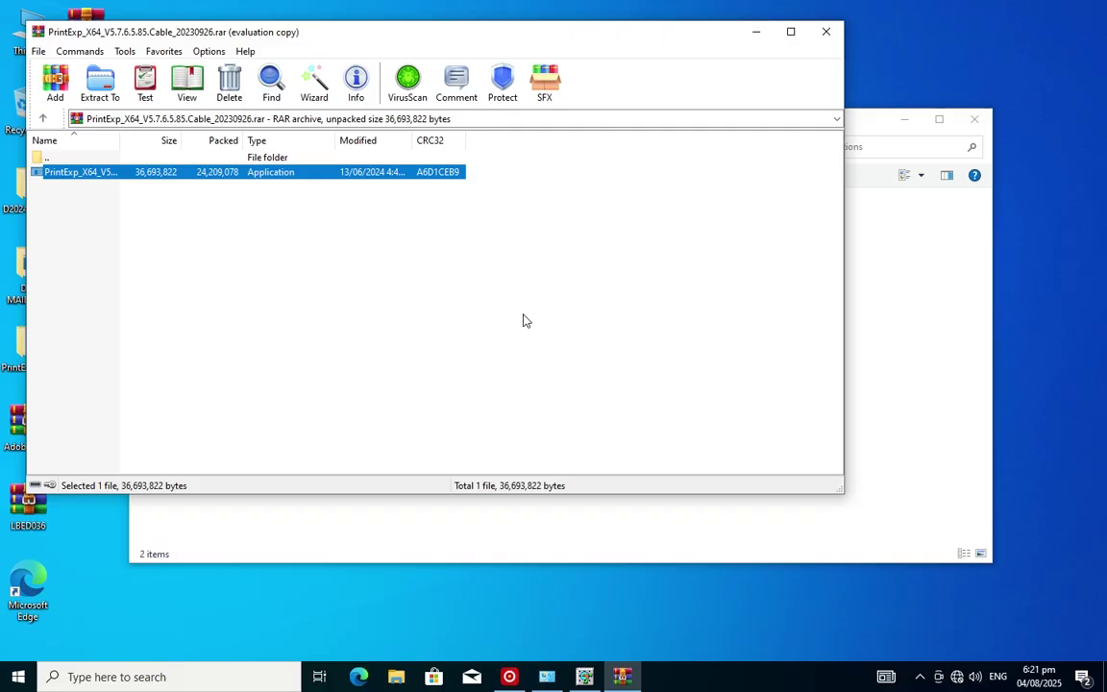
left_click(828, 33)
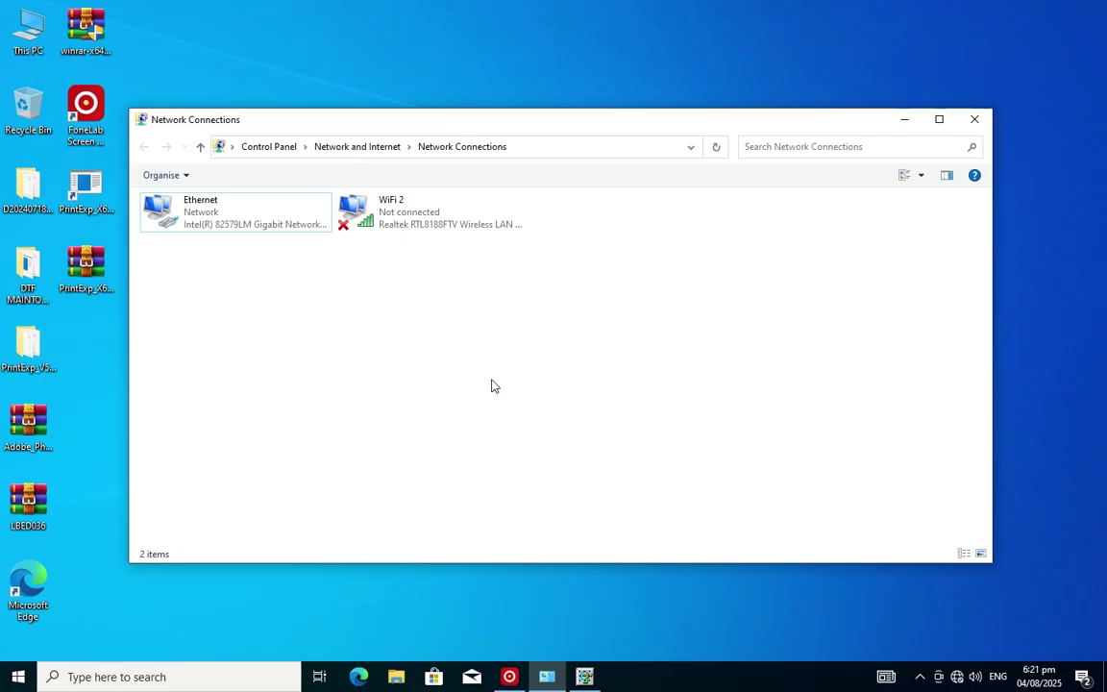
Refresh the desktop and try to open the PrintExp_X64 shortcut, cancelling the search for its missing file
right_click(450, 43)
left_click(477, 91)
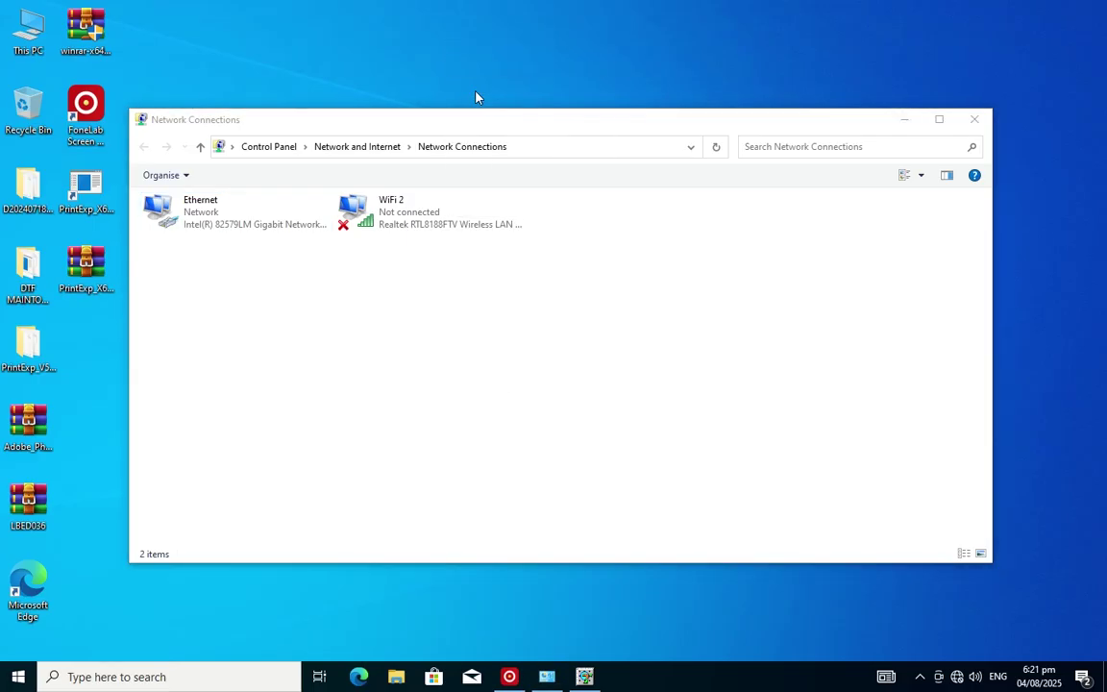
right_click(486, 86)
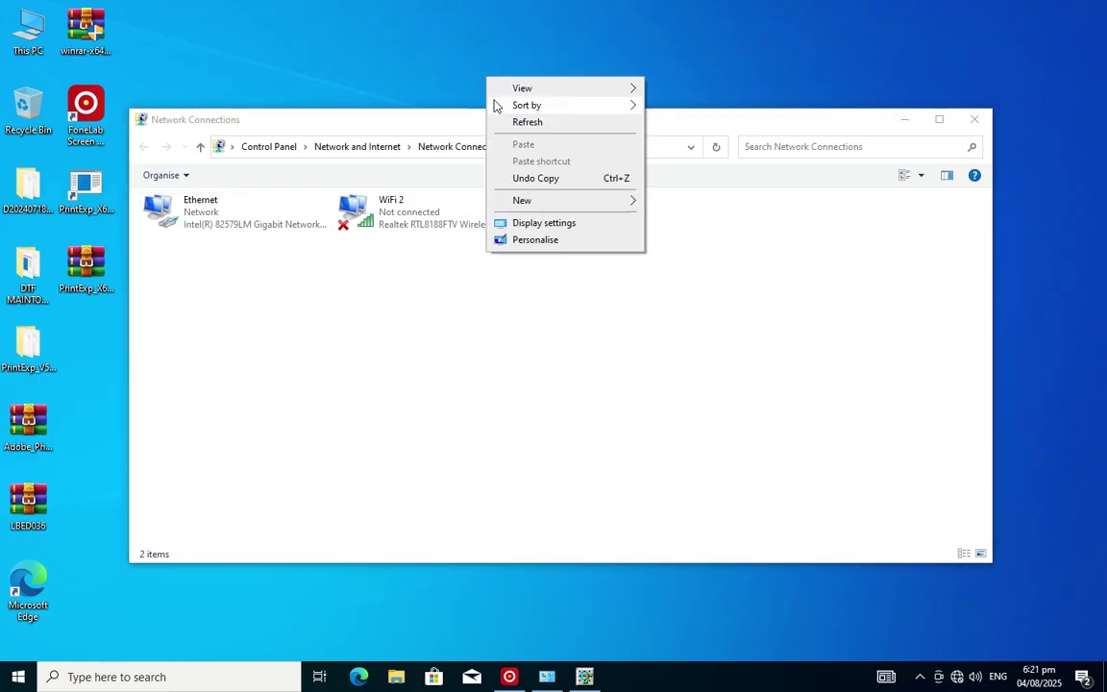
left_click(503, 122)
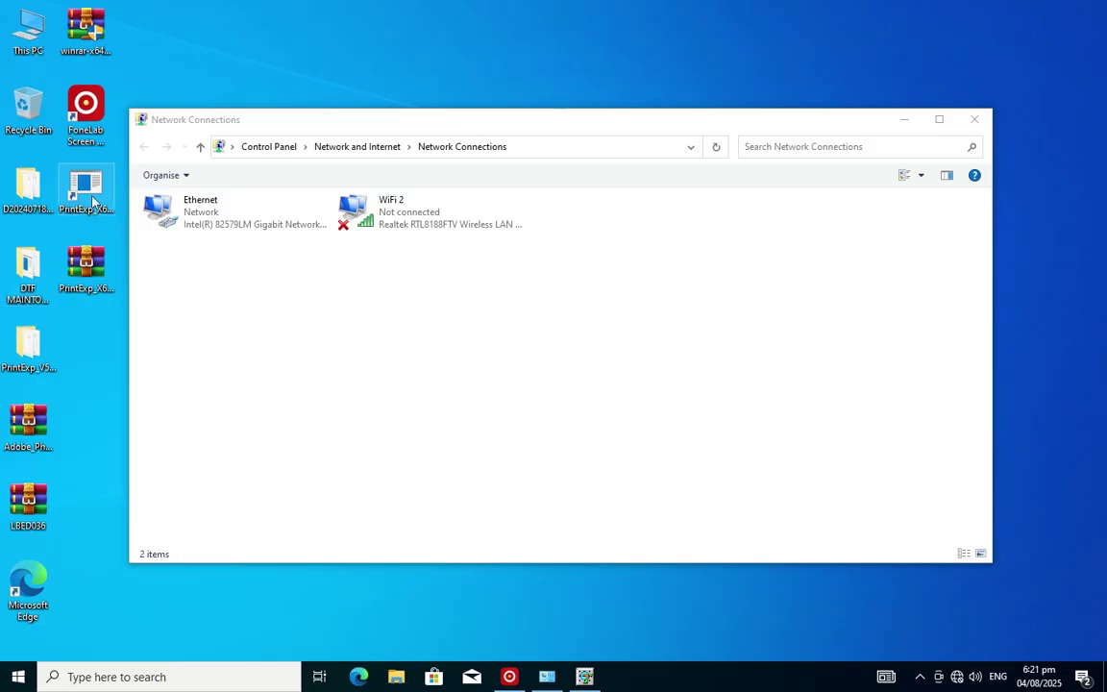
double_click(93, 183)
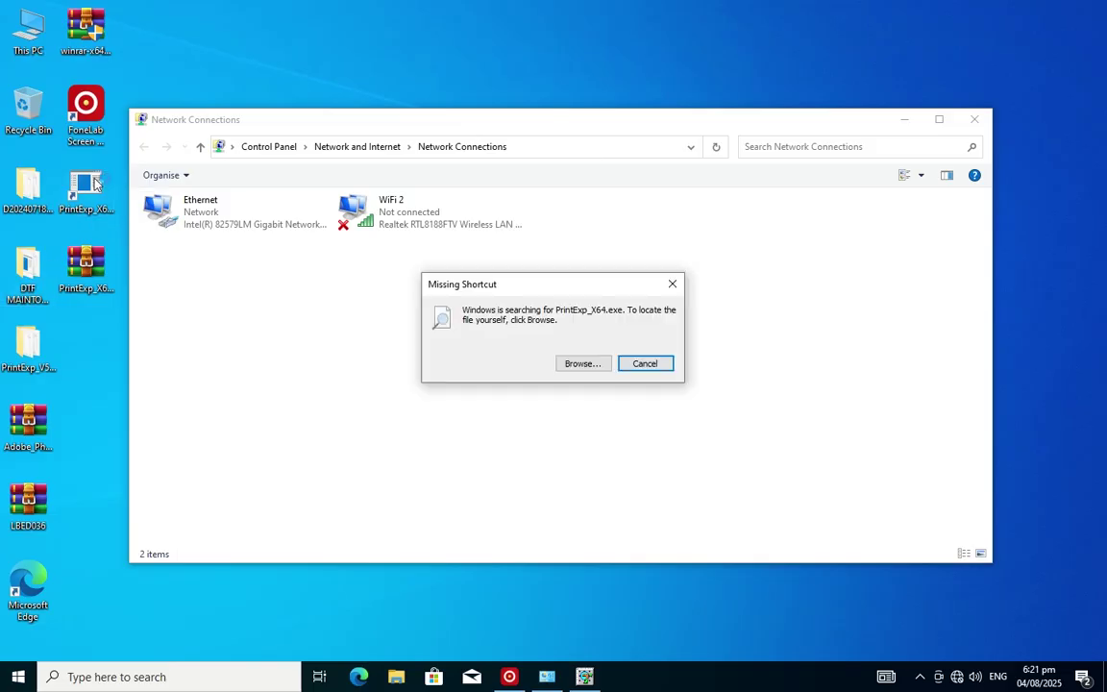
left_click(648, 364)
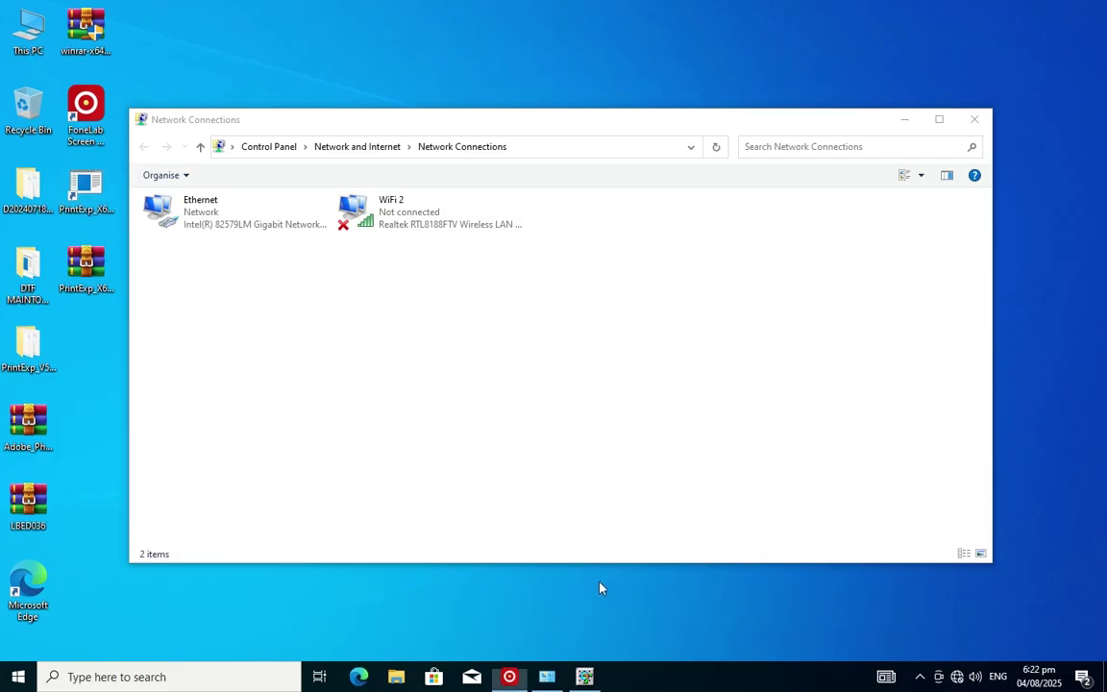
right_click(346, 24)
left_click(334, 62)
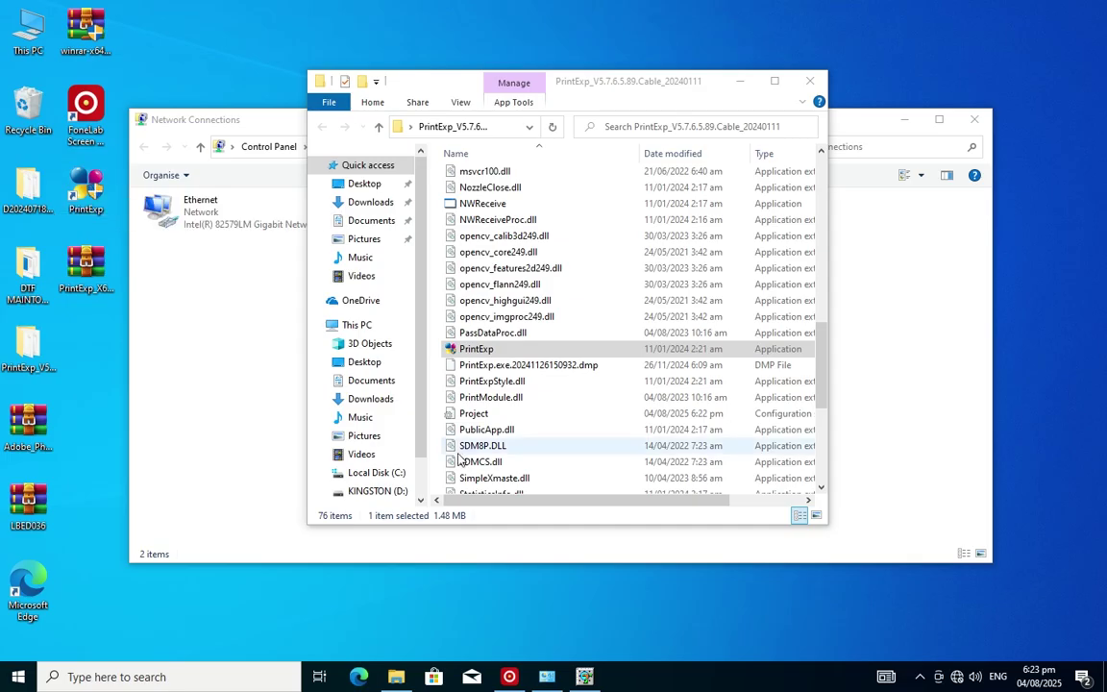
Minimize the PrintExp_V5.7.6.5.89.Cable_20240111 folder window and exit the running PrintExp program
left_click(739, 81)
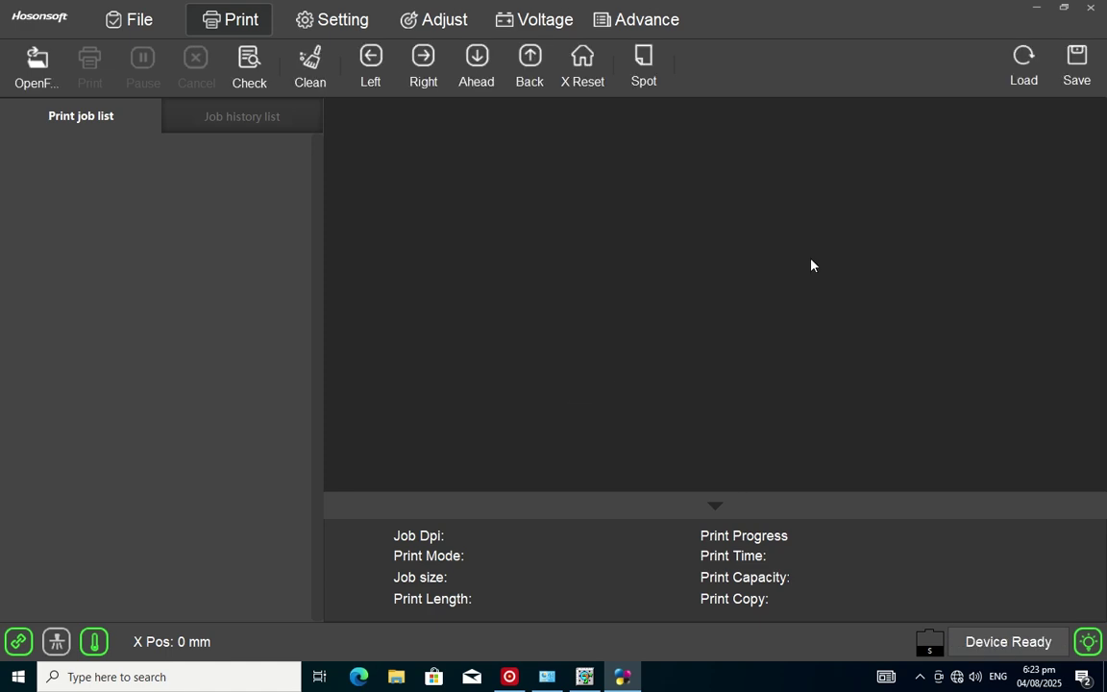
left_click(1090, 8)
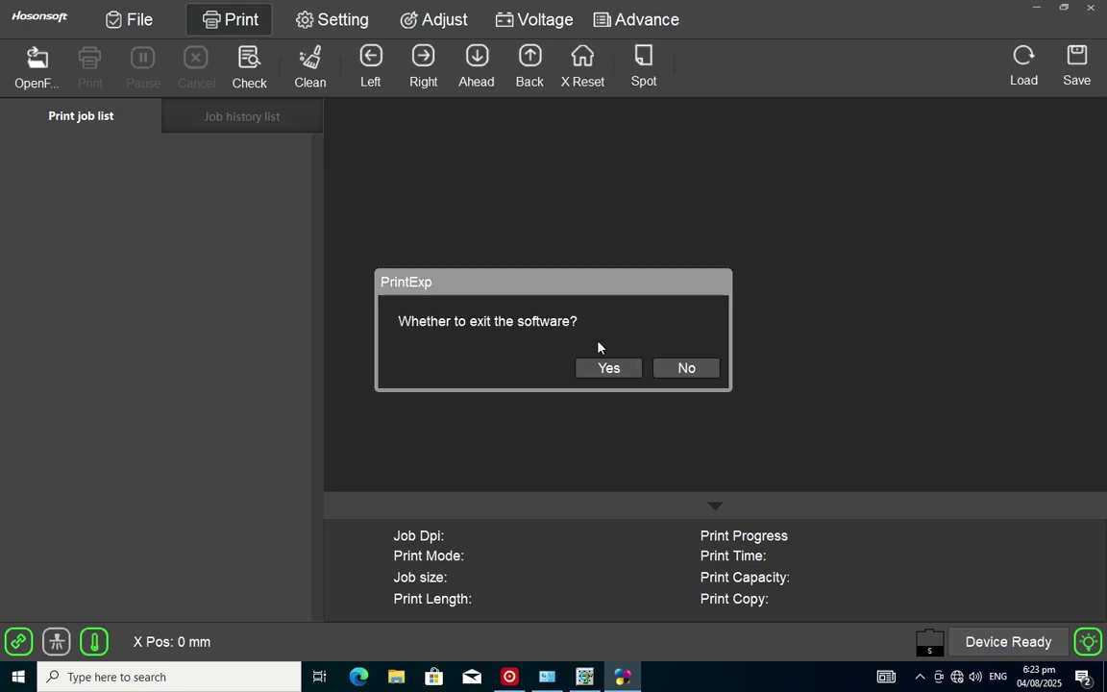
left_click(607, 373)
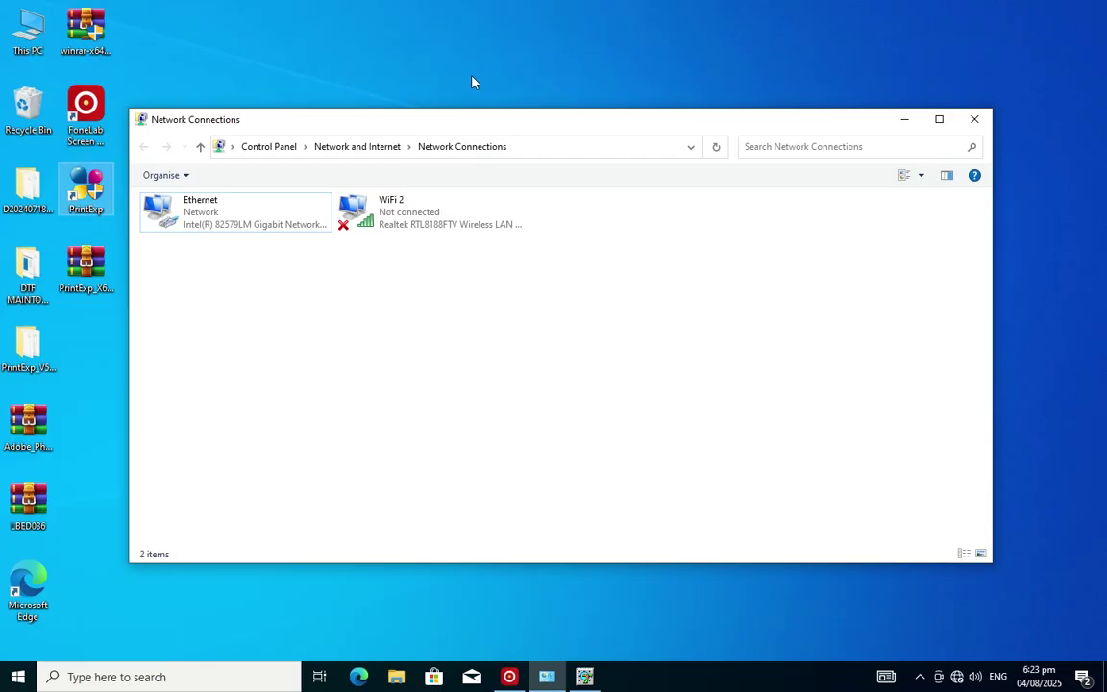
Close the Network Connections window and open PrintExp from its desktop shortcut
left_click(974, 121)
right_click(87, 189)
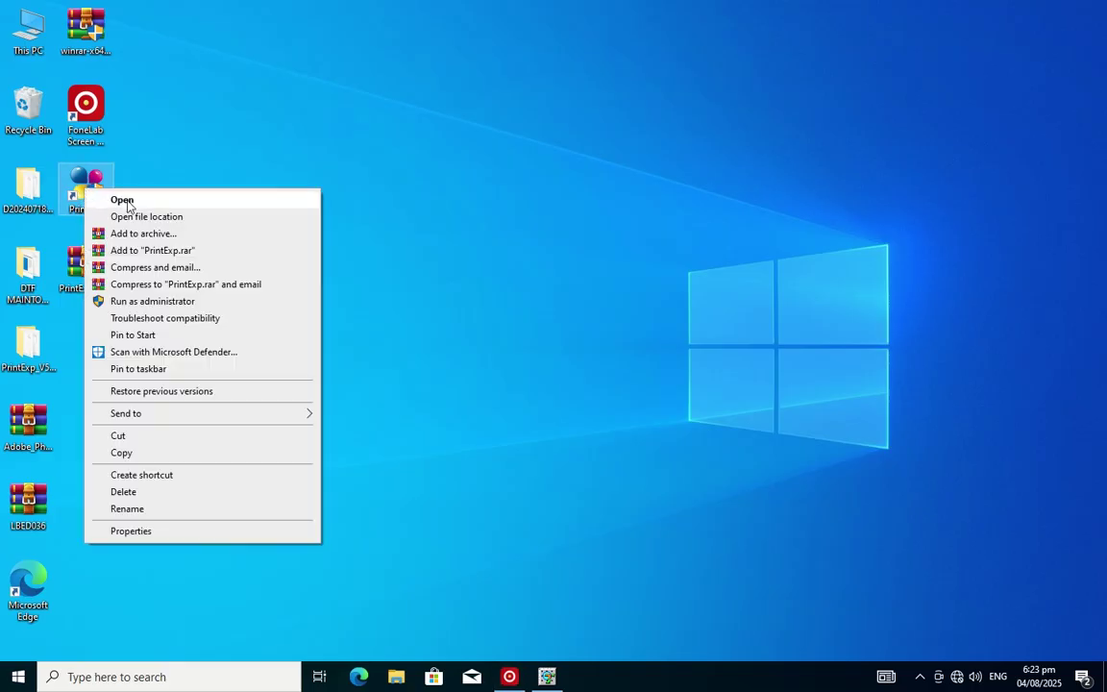
left_click(123, 201)
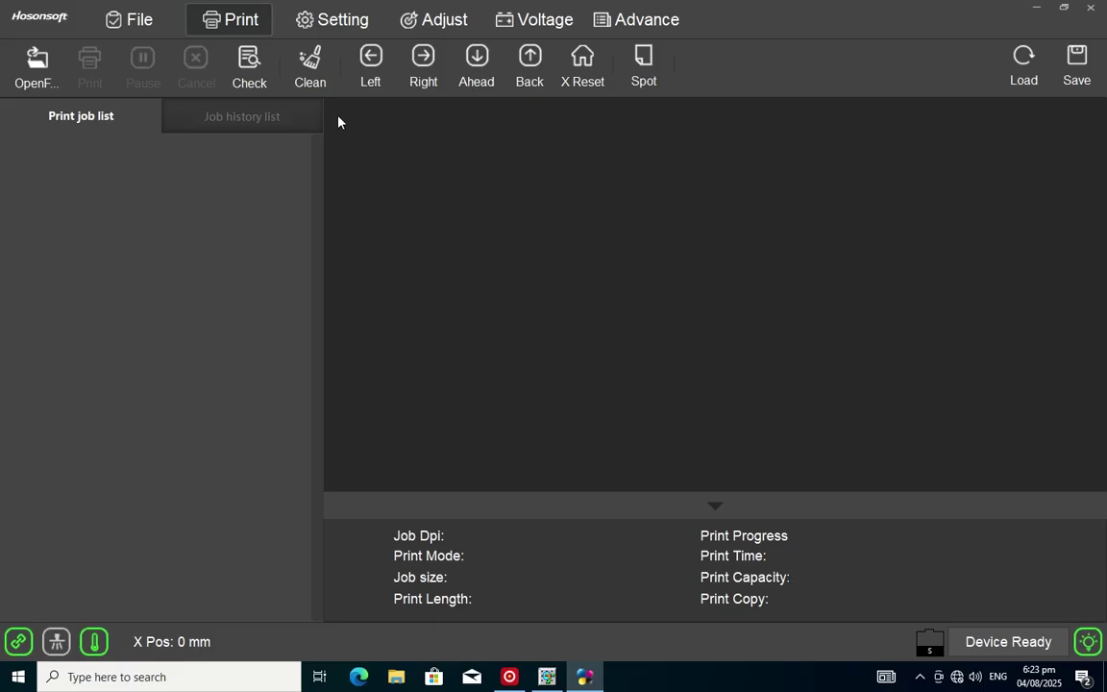
Review the print settings, head adjustment and voltage pages, and the factory, version, Rip Print and advanced sections in PrintExp
left_click(336, 30)
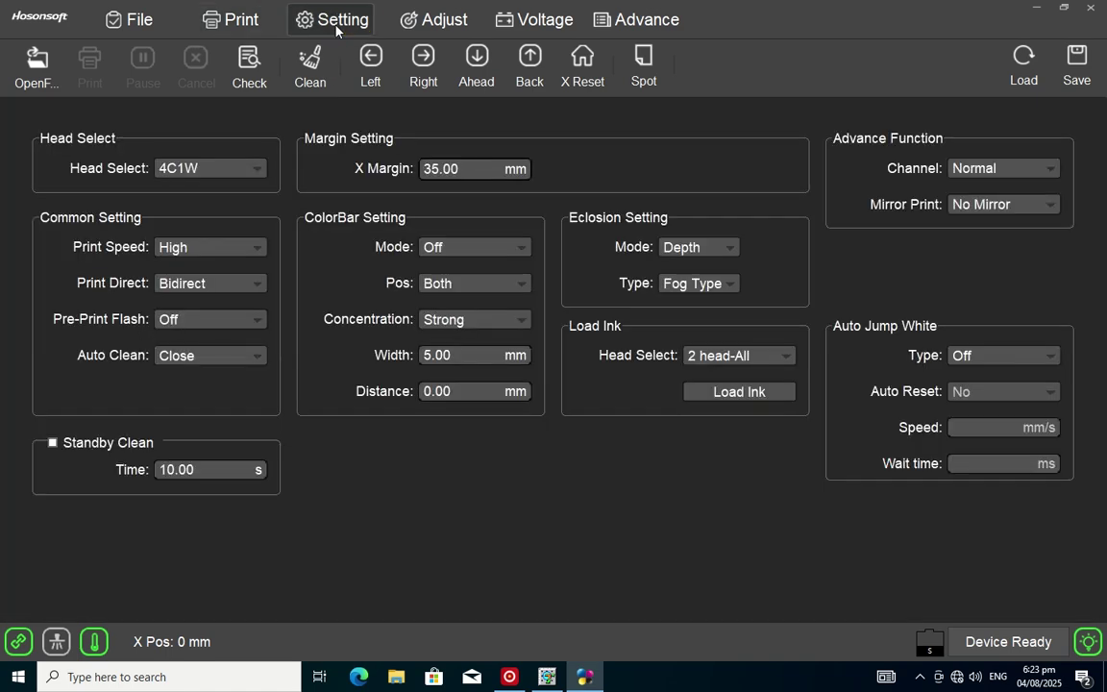
left_click(435, 32)
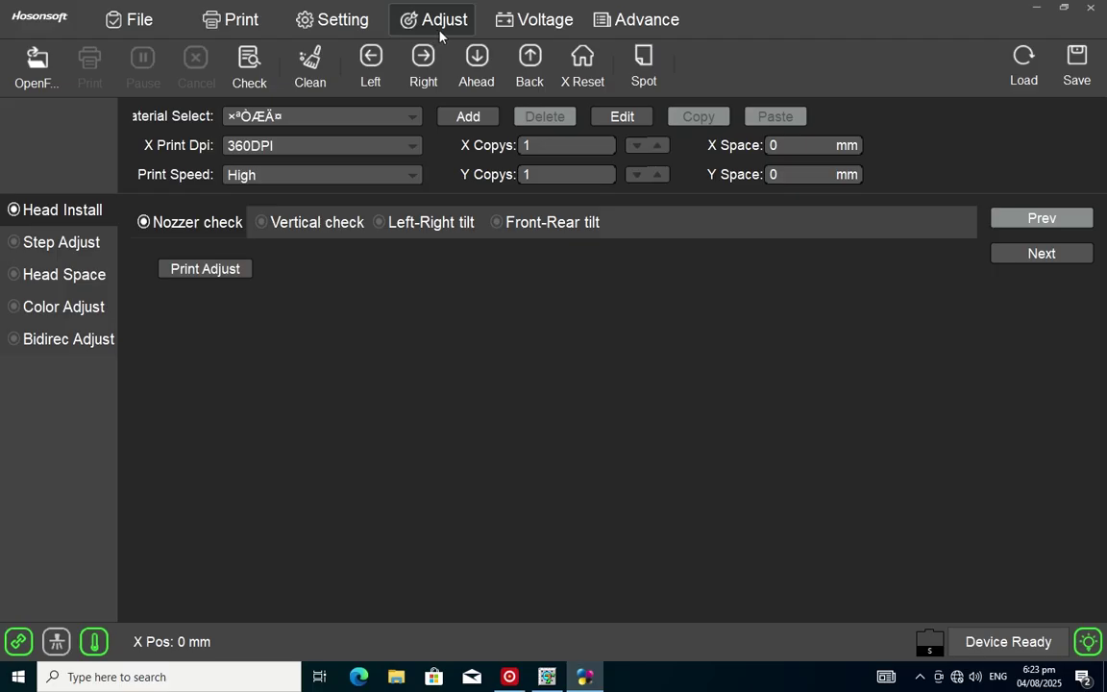
left_click(521, 31)
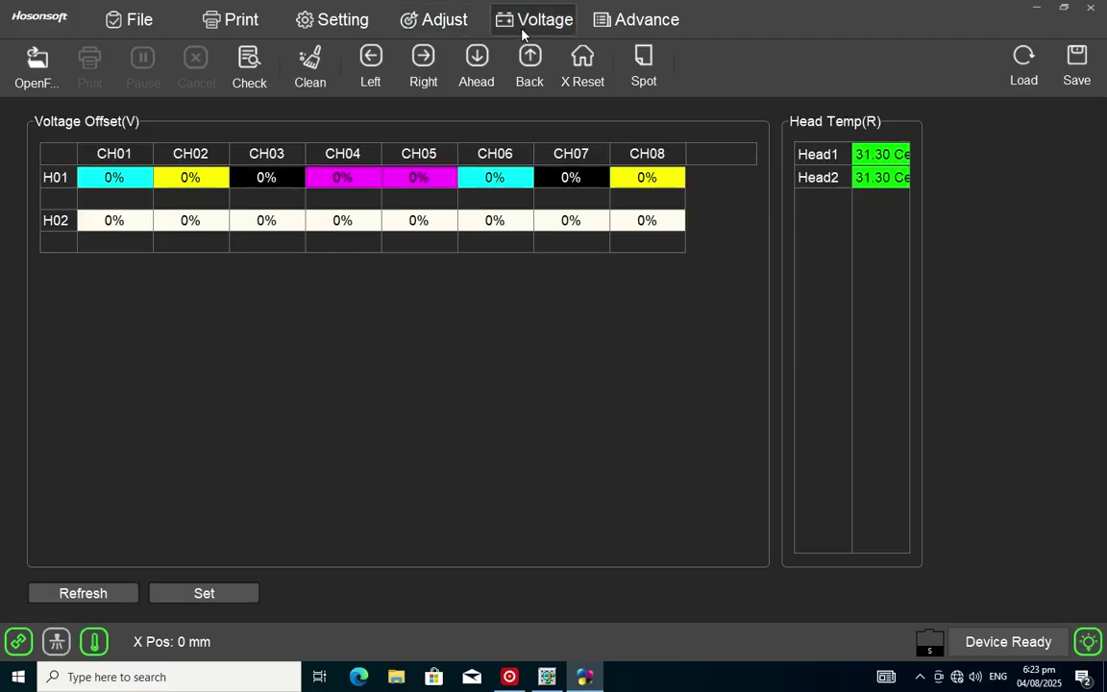
left_click(618, 21)
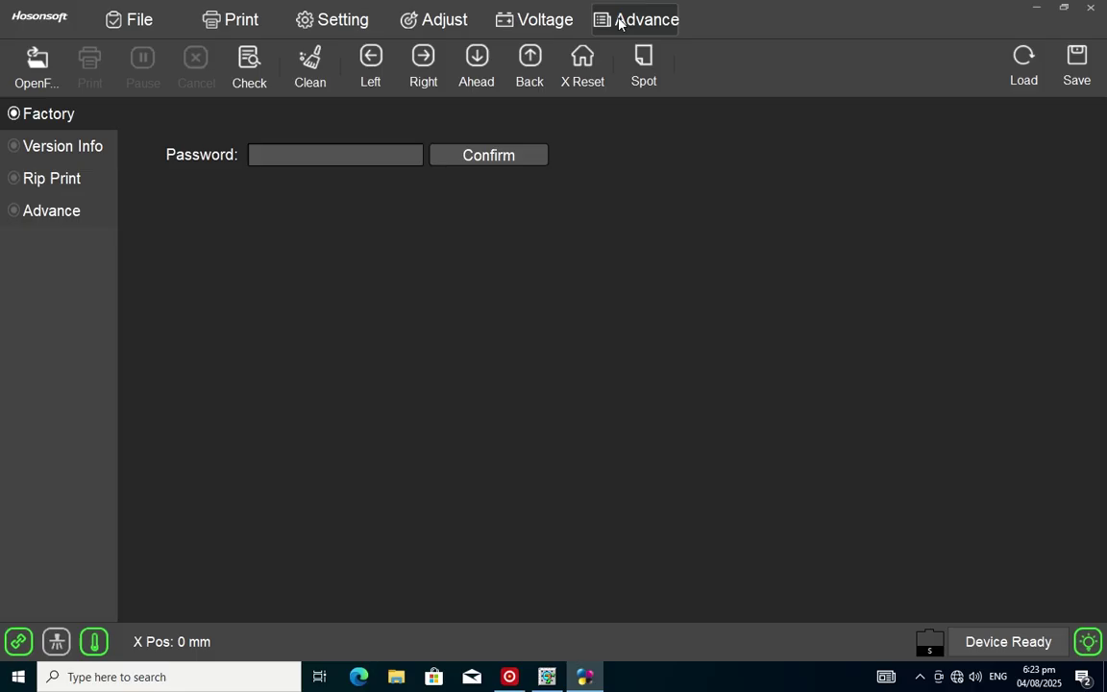
left_click(29, 133)
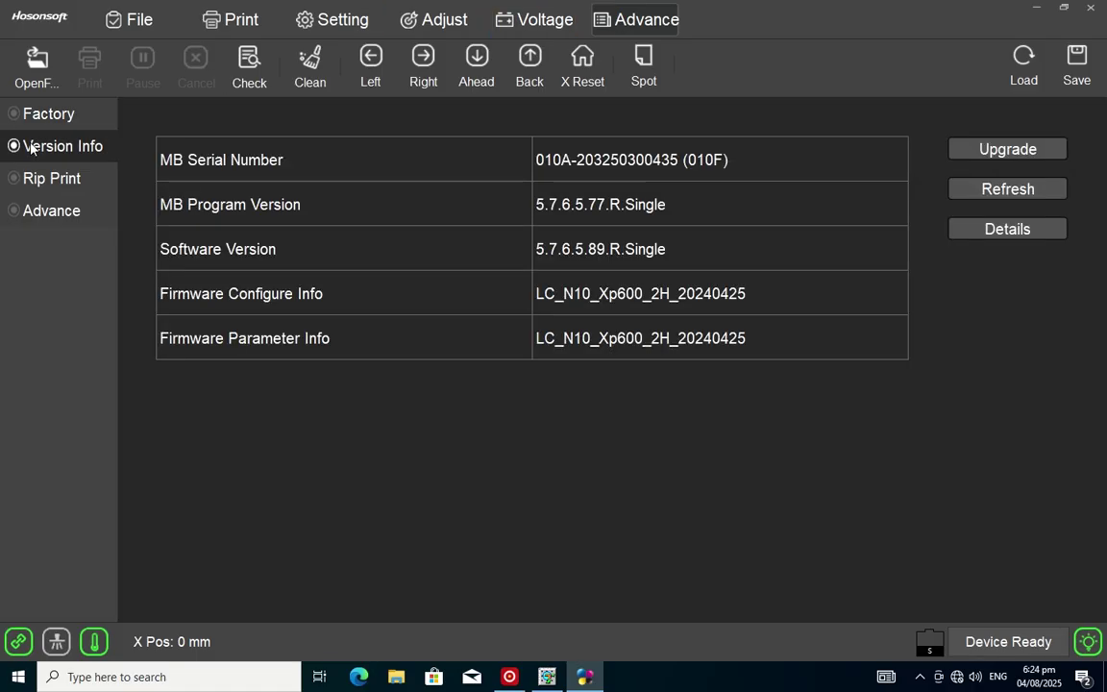
left_click(53, 190)
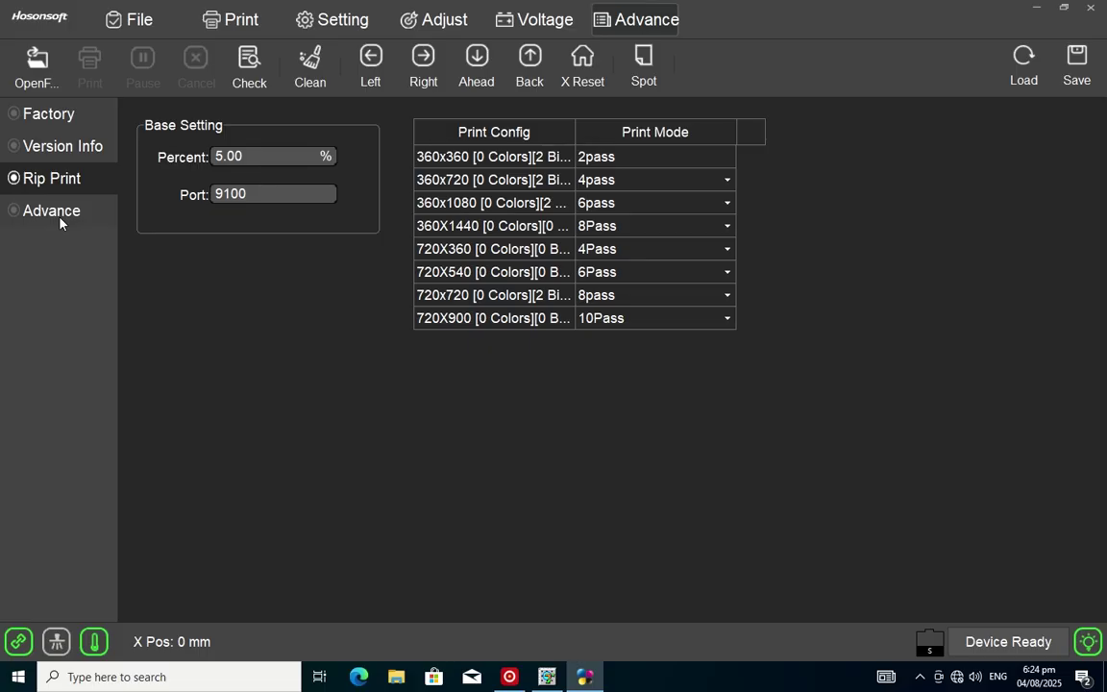
left_click(60, 219)
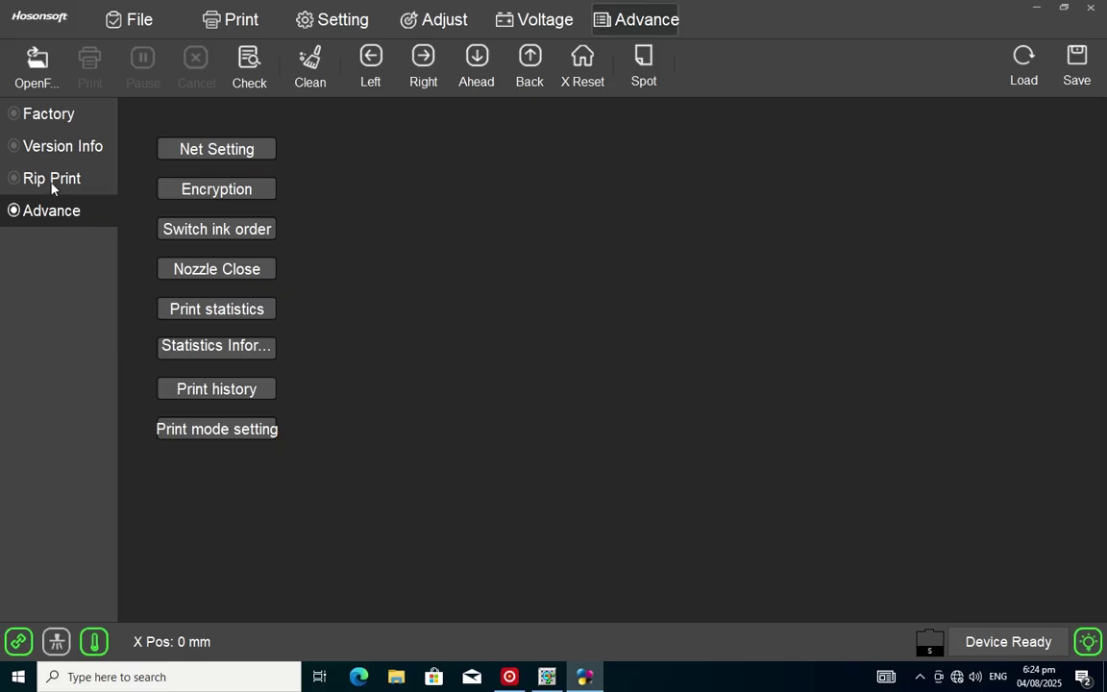
left_click(52, 180)
left_click(43, 147)
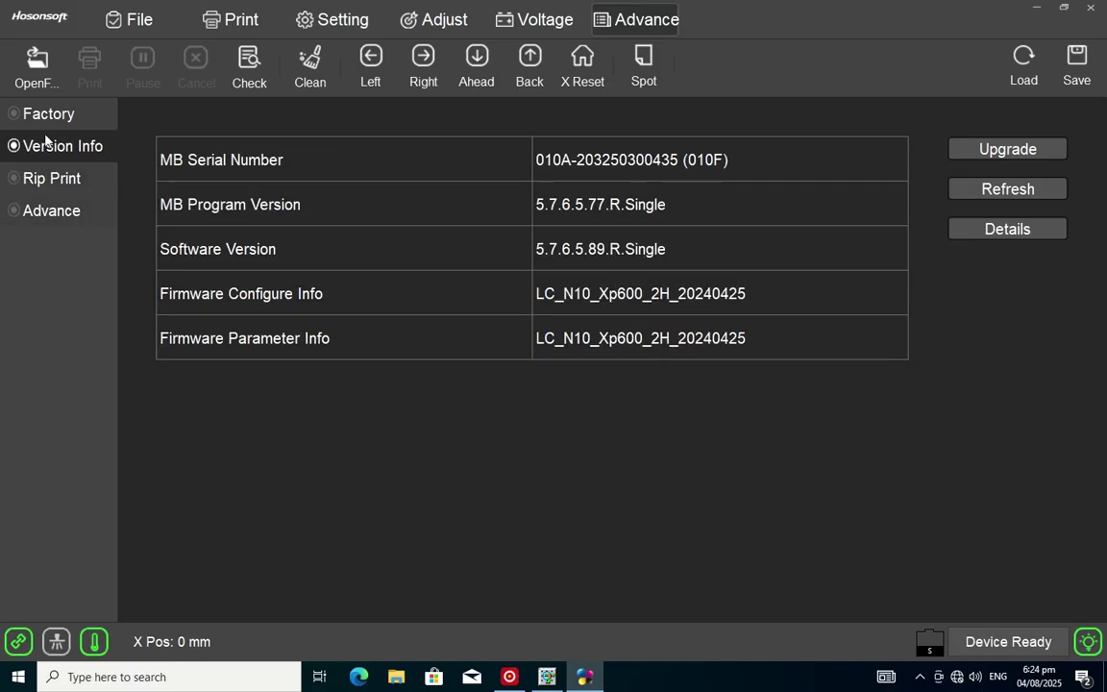
left_click(51, 122)
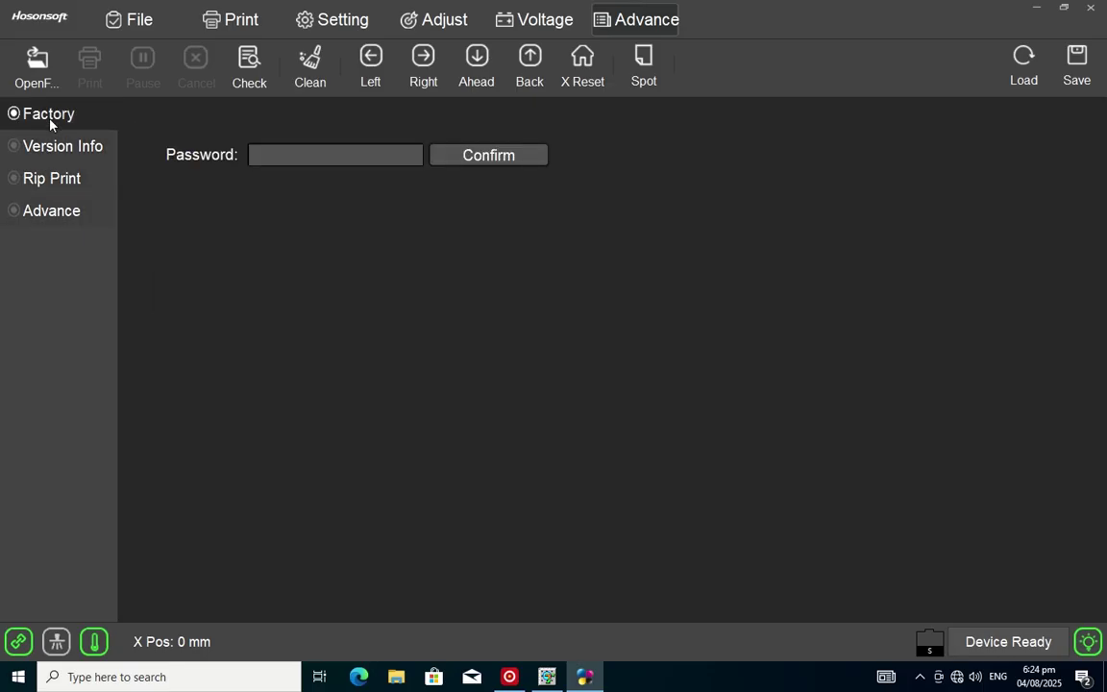
Look at the weak, normal and strong cleaning options for all print heads without starting a cleaning
left_click(312, 85)
mouse_move(382, 113)
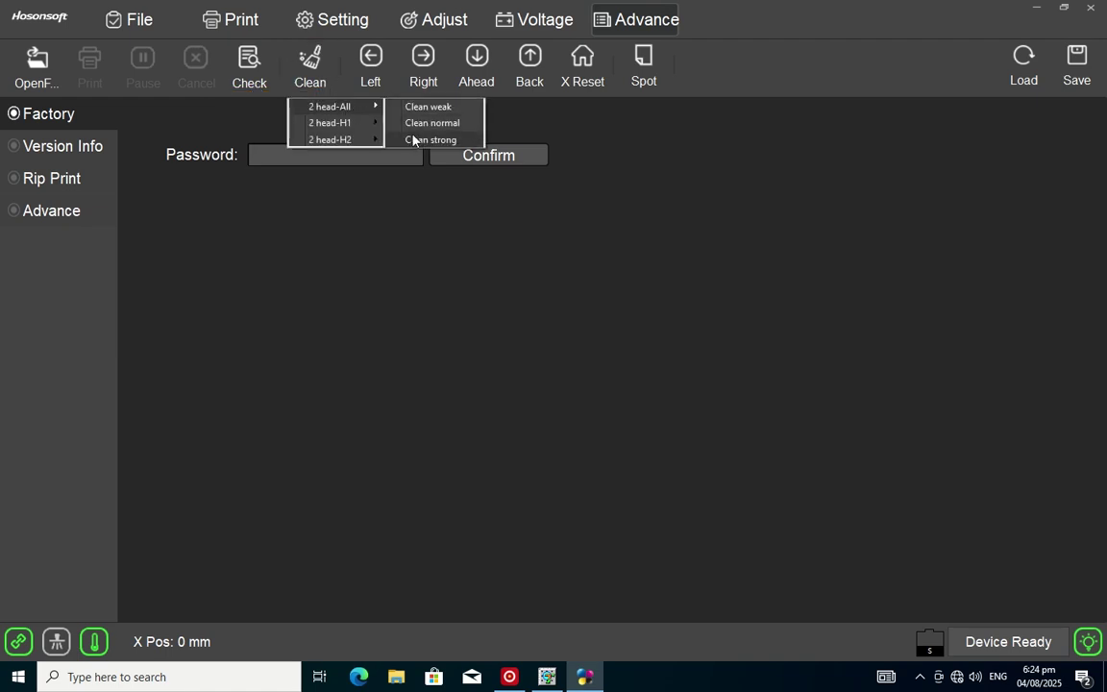
left_click(649, 126)
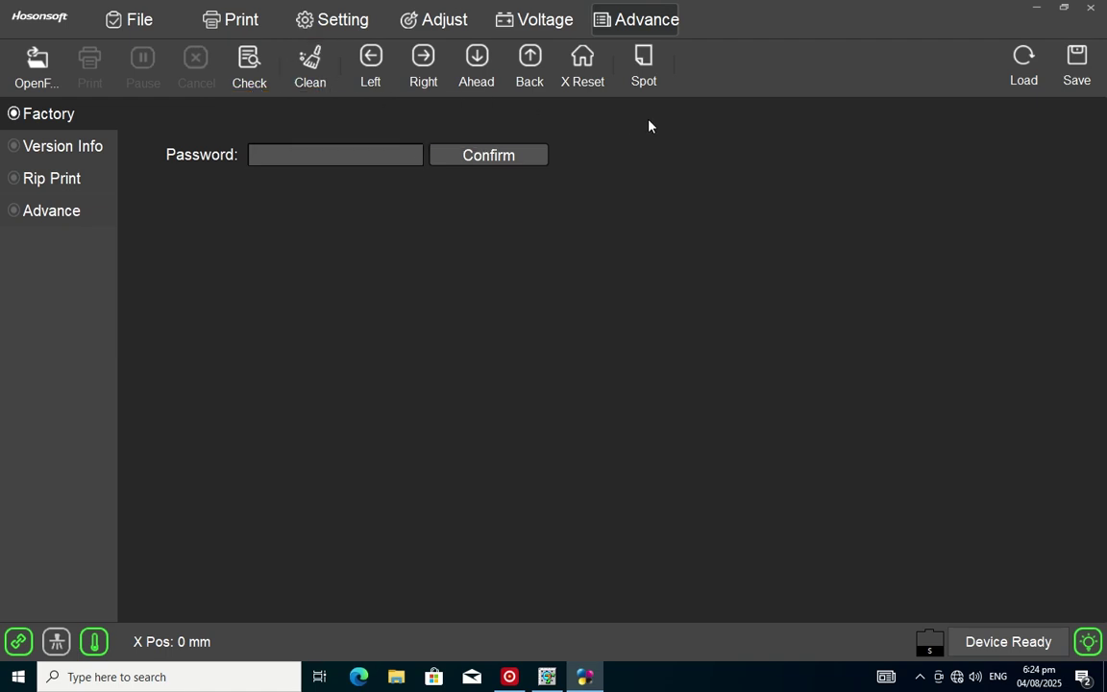
Look through the voltage, head adjustment, print settings, print job and file browser pages in PrintExp
left_click(554, 12)
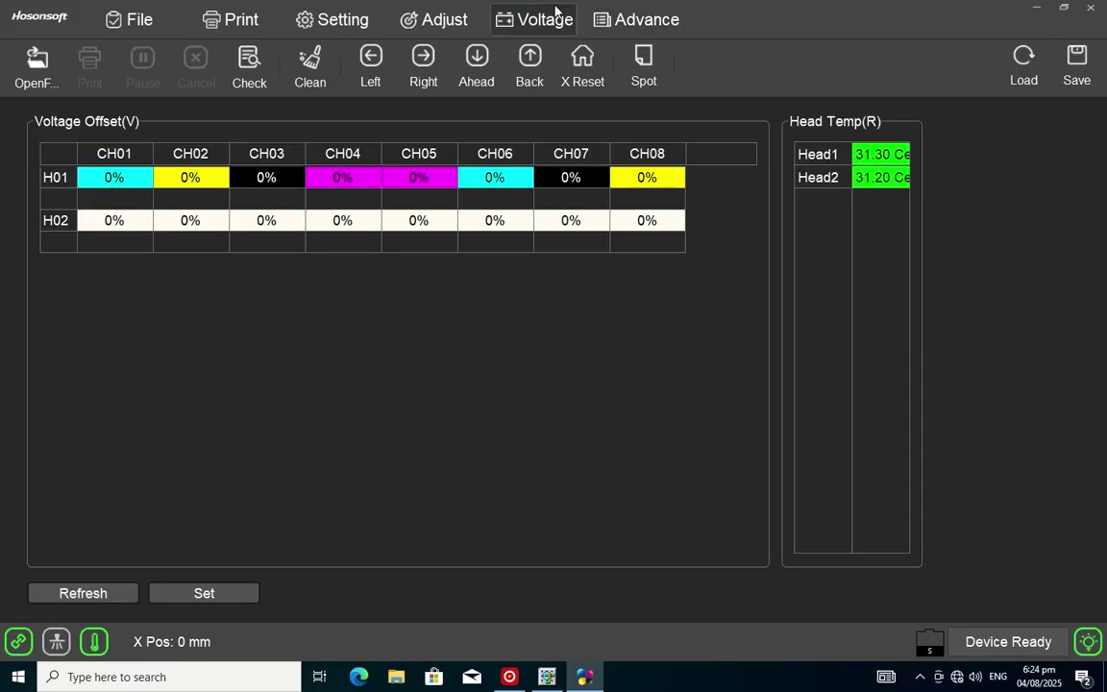
left_click(442, 20)
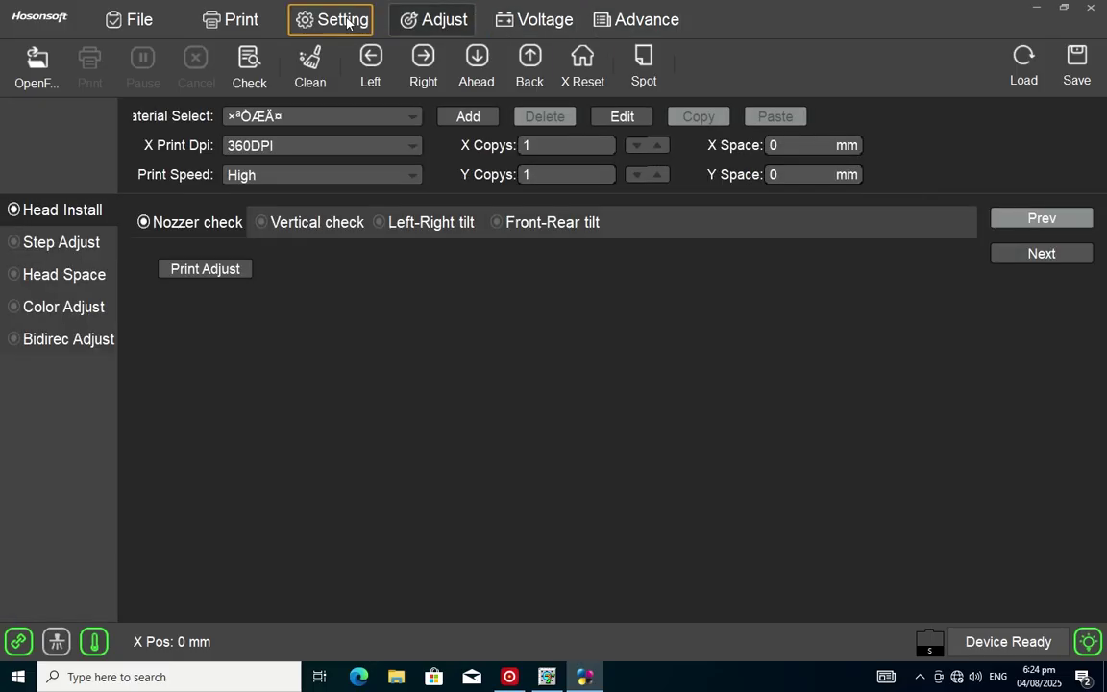
left_click(342, 20)
left_click(239, 26)
left_click(109, 25)
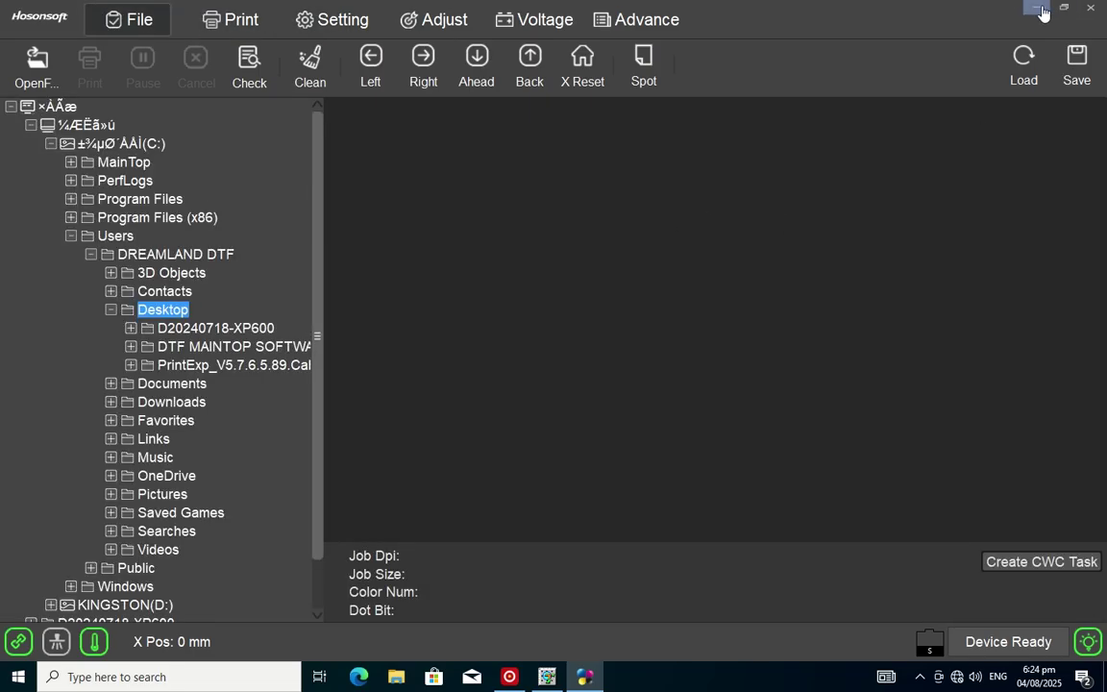
Show the desktop, refresh it and switch to the MainTop DTP window
key("super+d")
right_click(613, 227)
left_click(632, 269)
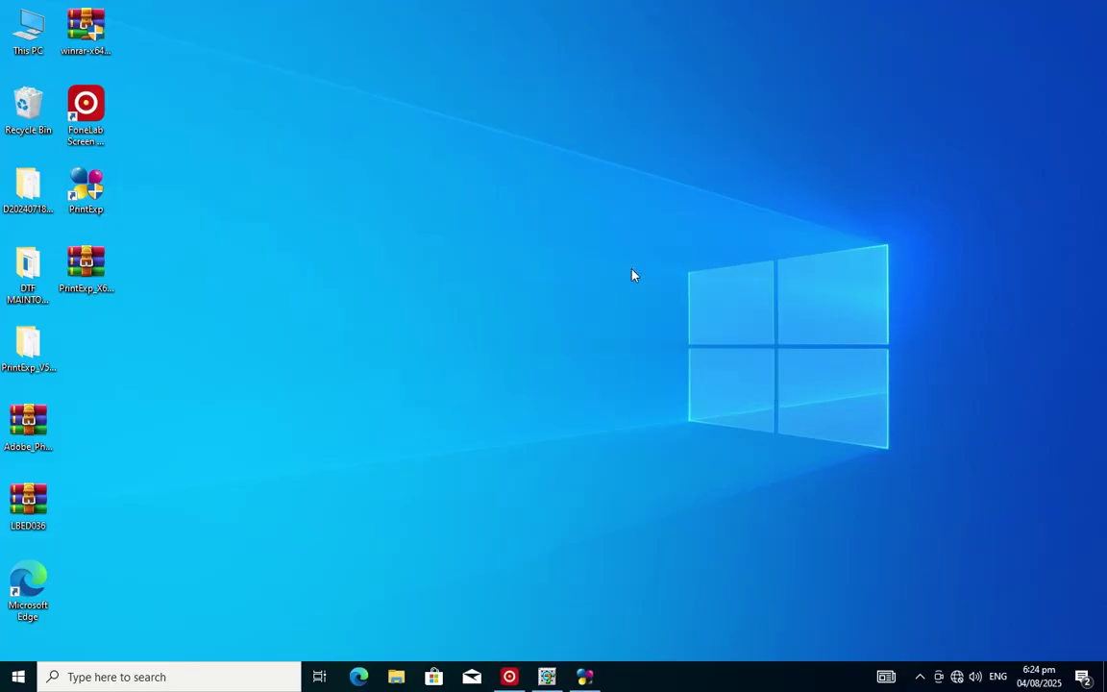
left_click(547, 677)
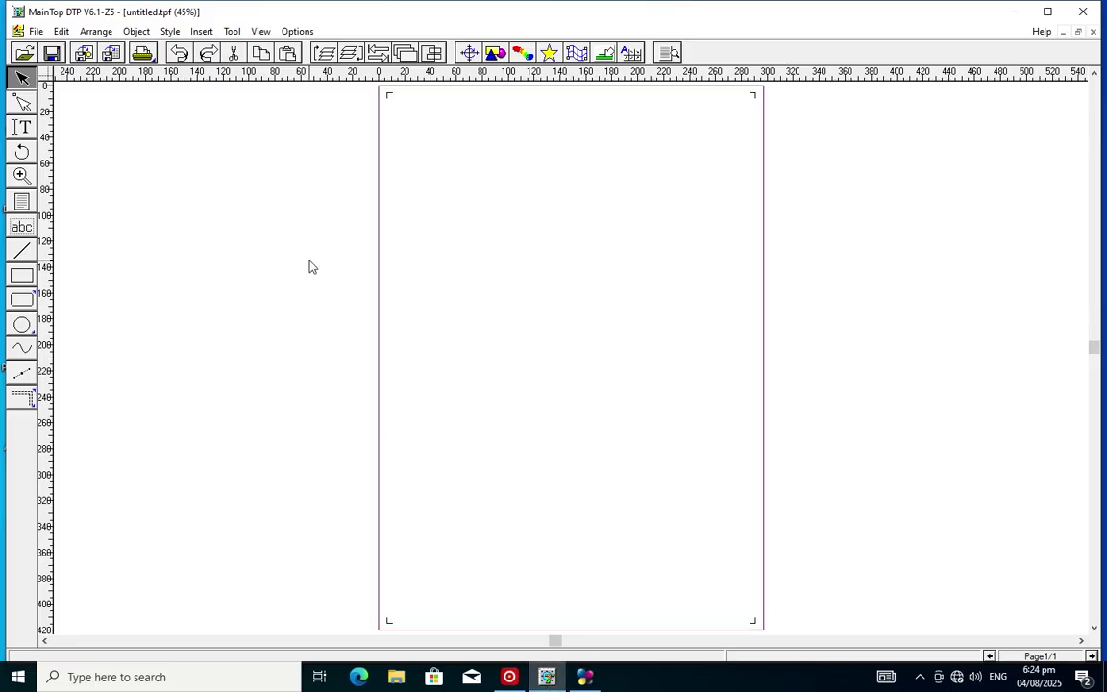
Start importing a picture and browse the INSTALL and Manual folders inside DTF MAINTOP SOFTWARE for an image
left_click(83, 53)
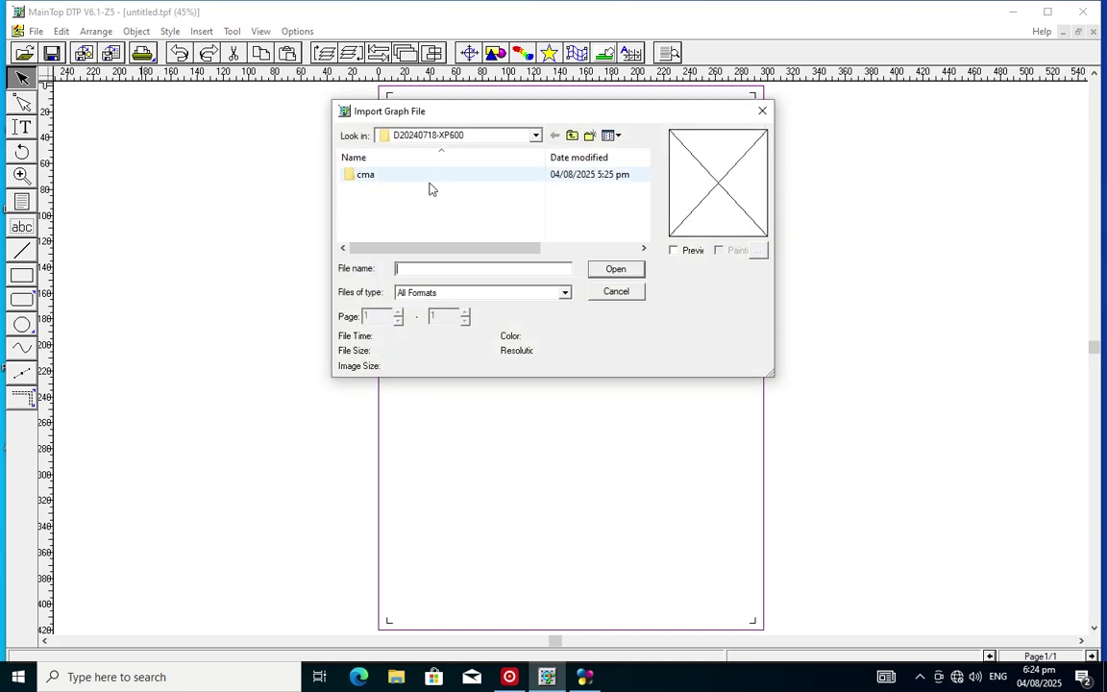
left_click(572, 137)
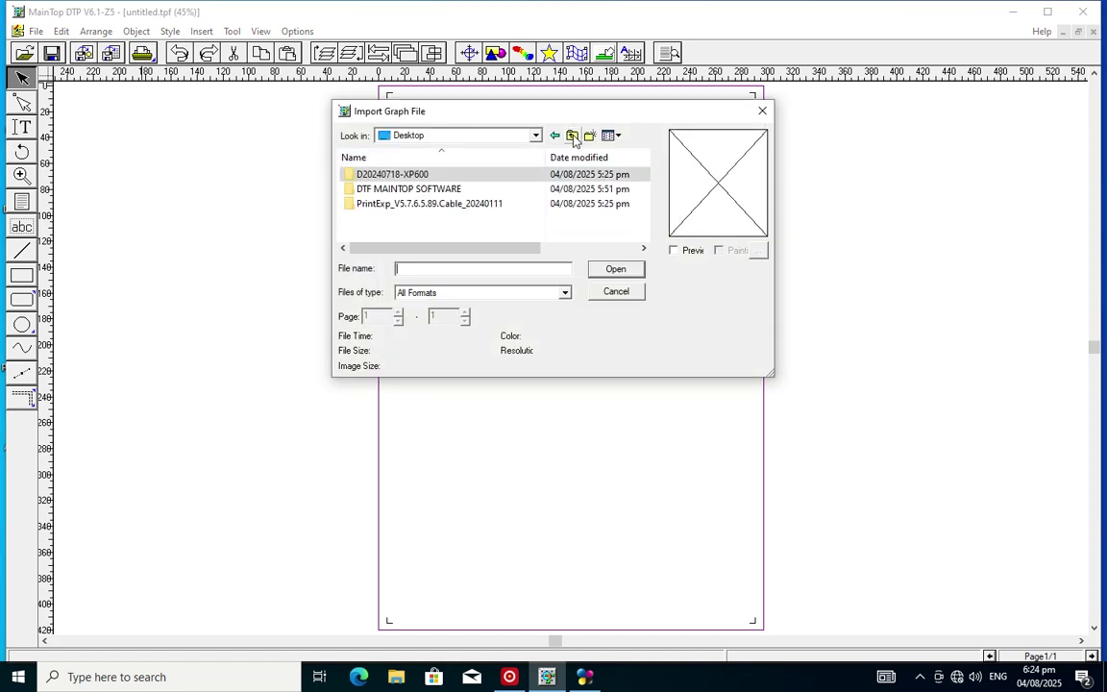
double_click(433, 188)
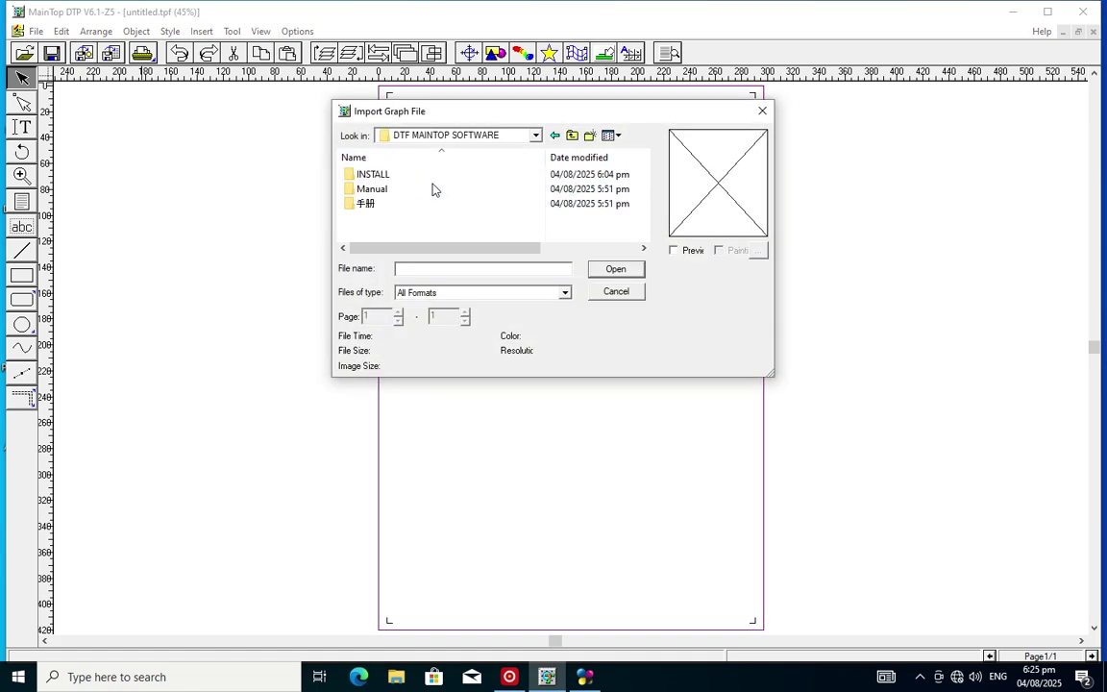
double_click(411, 178)
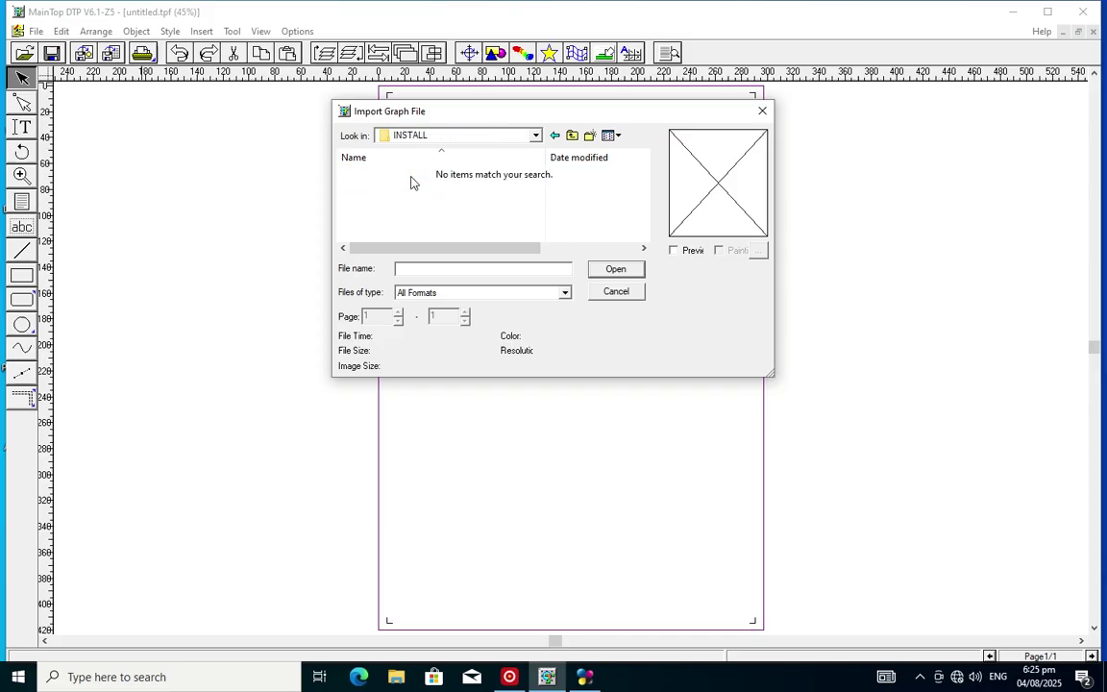
left_click(554, 136)
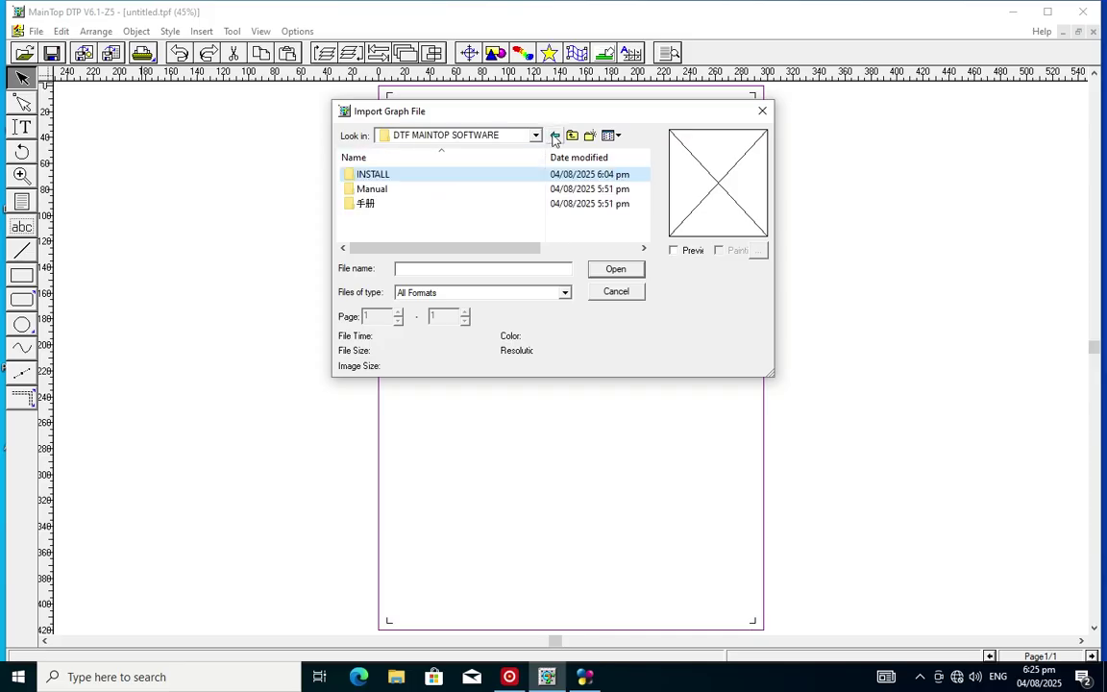
double_click(438, 189)
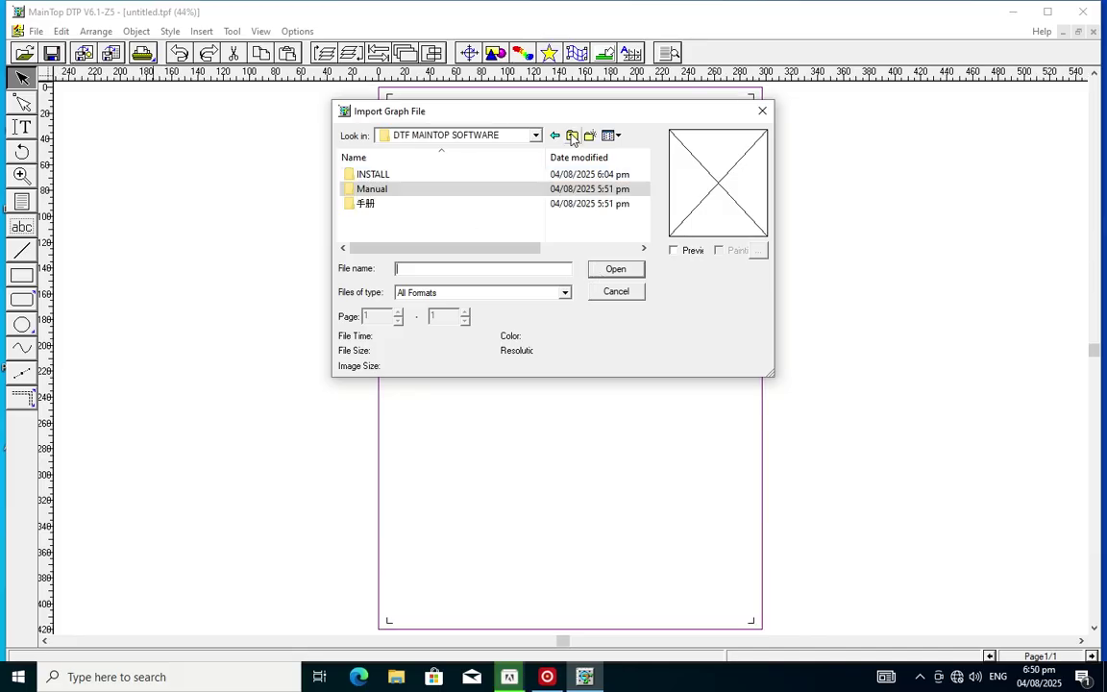
Import the EP CHURCH picture from the ESD-ISO (D:) drive and place it on the page
left_click(573, 136)
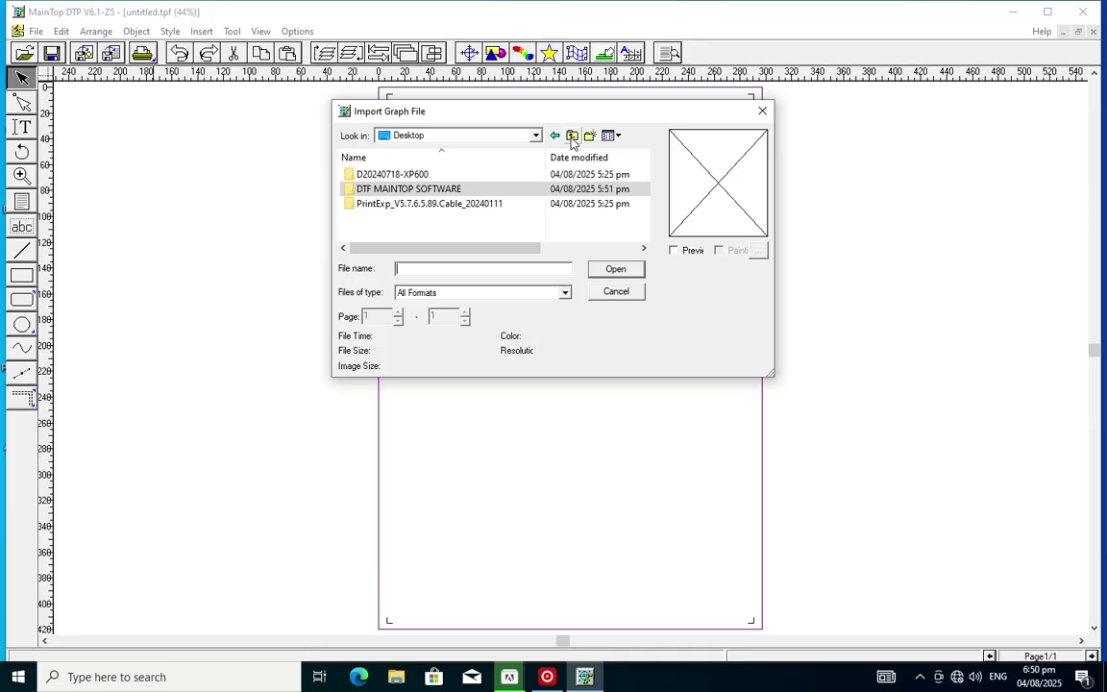
left_click(573, 136)
scroll(470, 228, "down", 5)
double_click(469, 228)
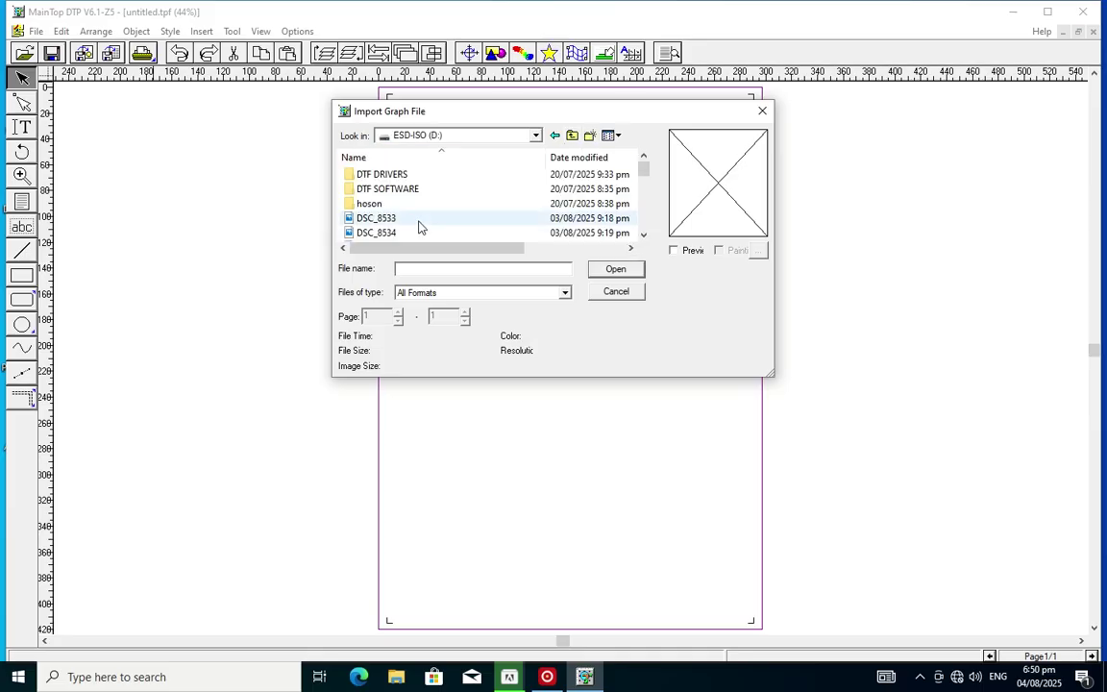
scroll(417, 221, "down", 1)
scroll(417, 221, "down", 5)
left_click(413, 232)
left_click(616, 269)
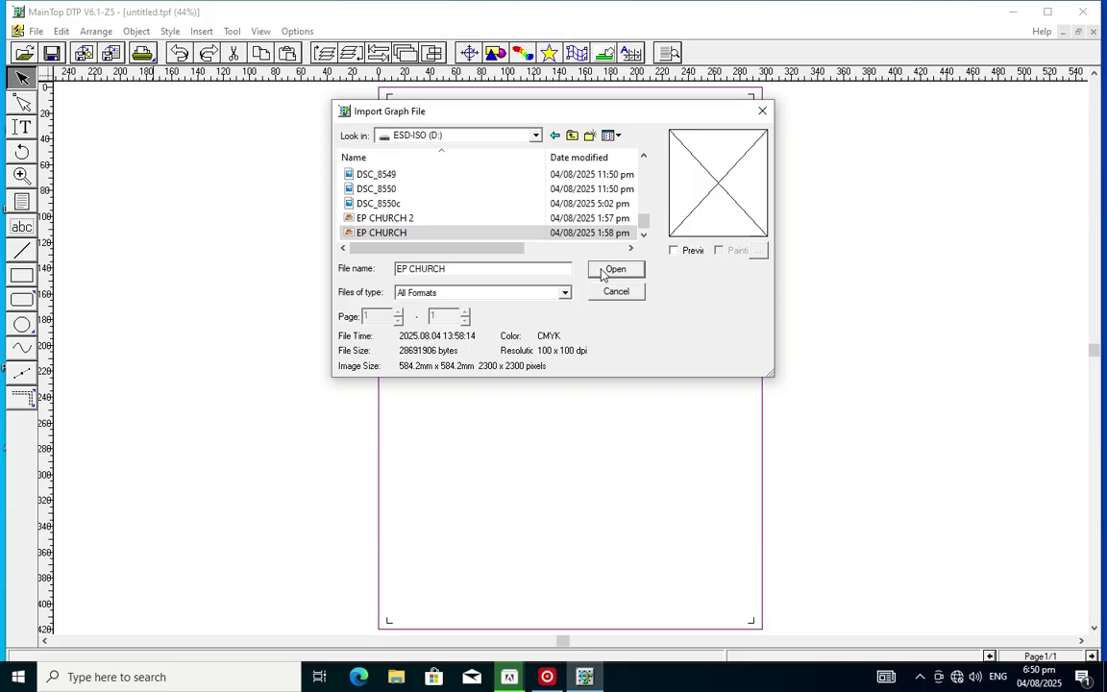
left_click(589, 179)
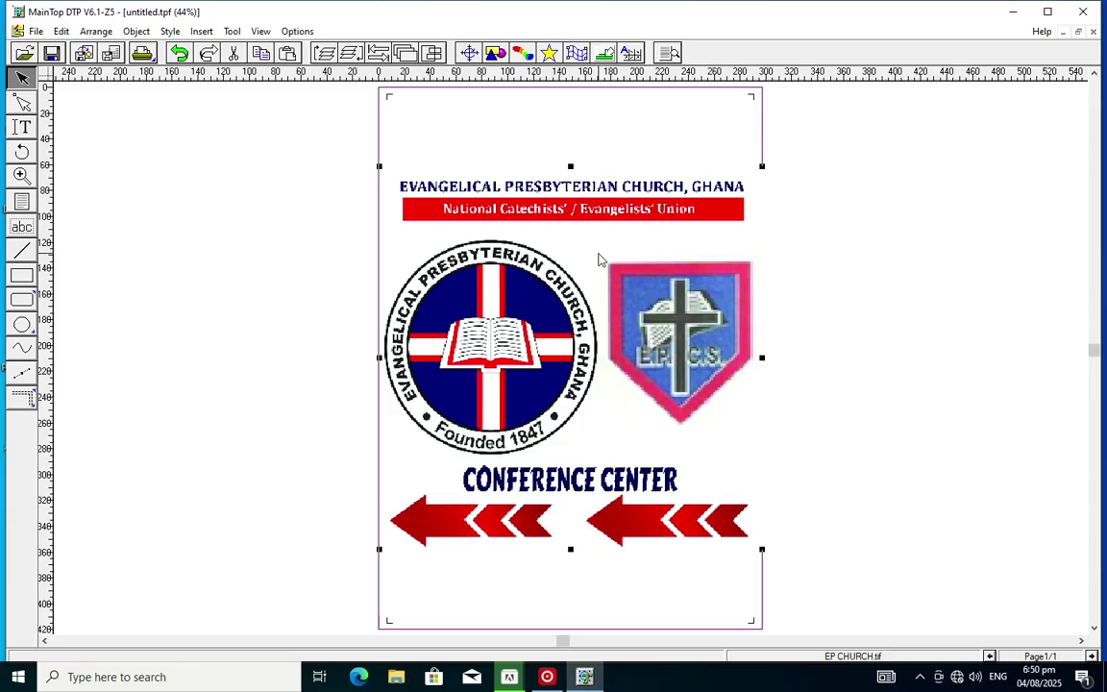
Move the EP CHURCH picture up to the page's top edge, at about x 0.4 mm and y 1 mm, and show its position and size
left_click_drag(598, 260, 577, 199)
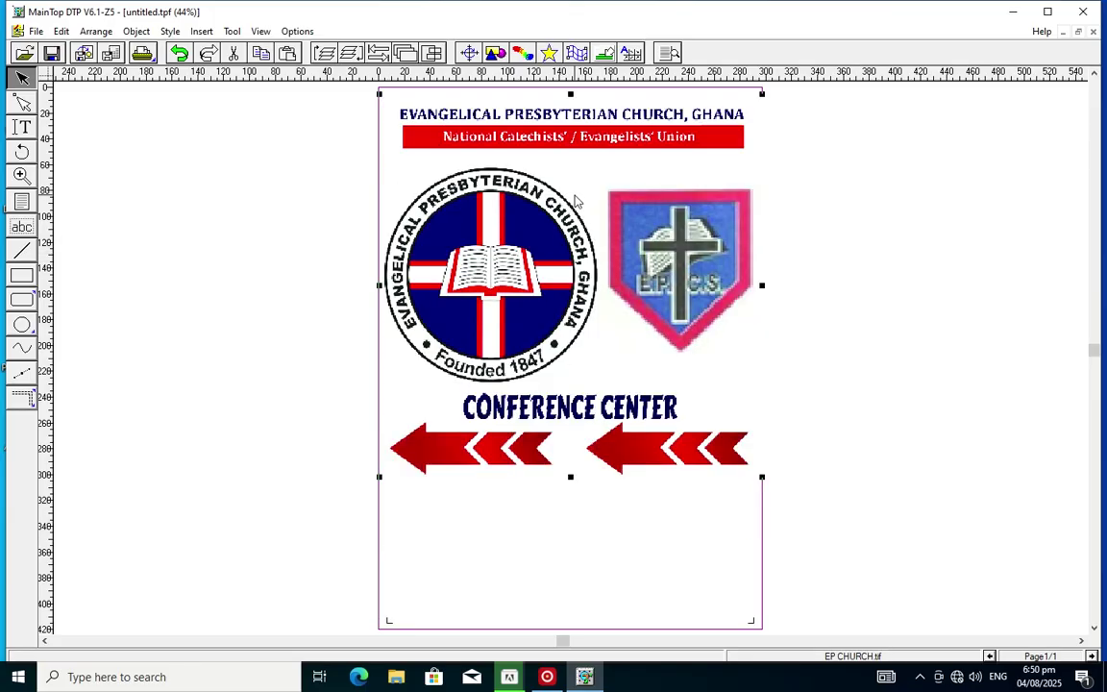
left_click(403, 54)
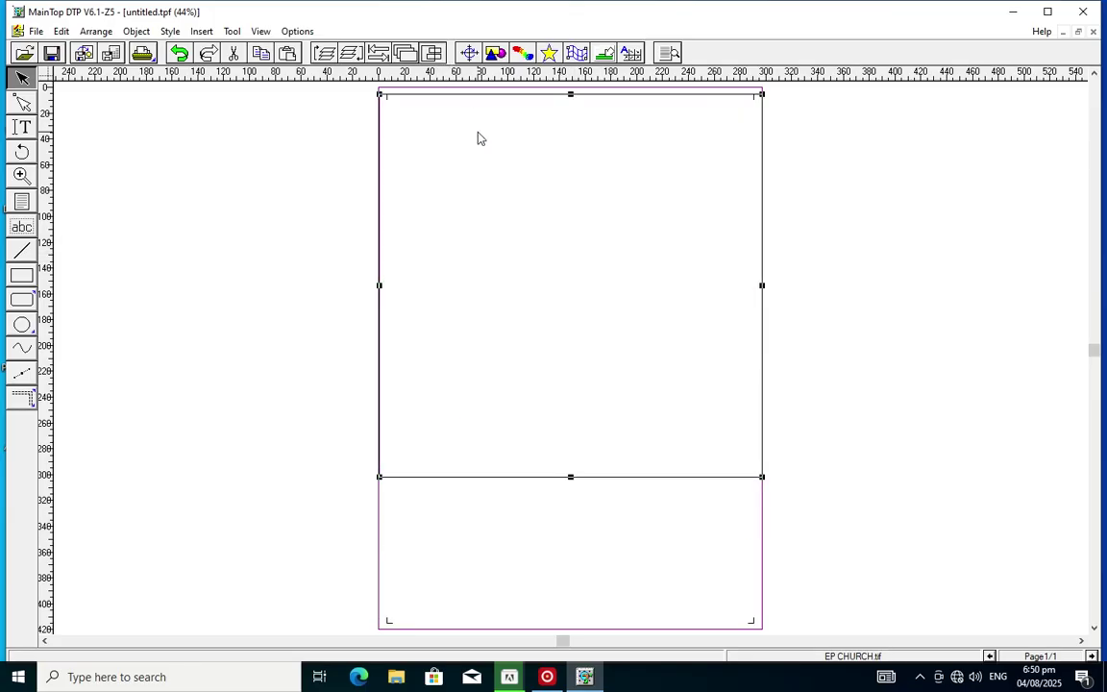
left_click_drag(487, 153, 485, 149)
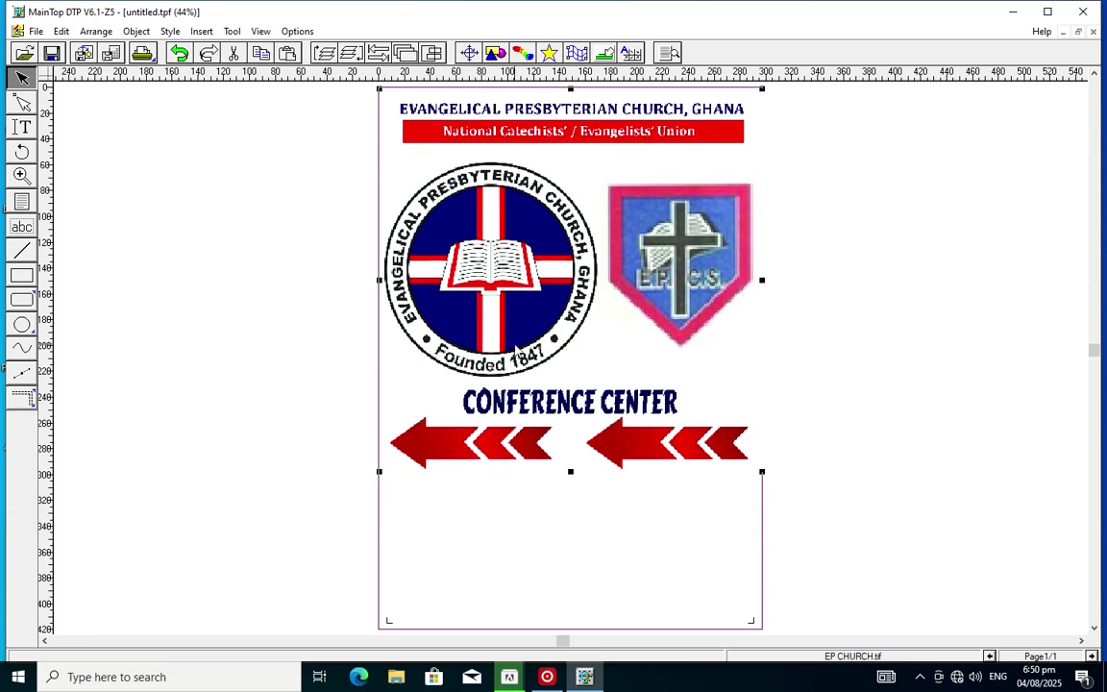
left_click(468, 53)
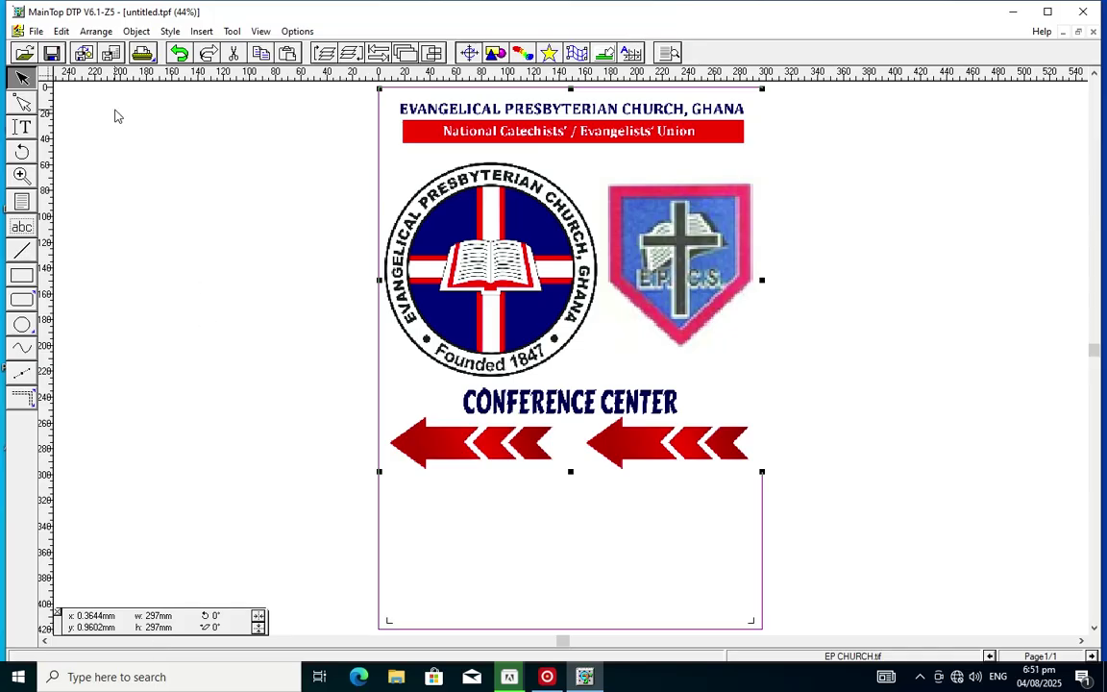
Set the page height to 297 mm in the page setup
left_click(35, 30)
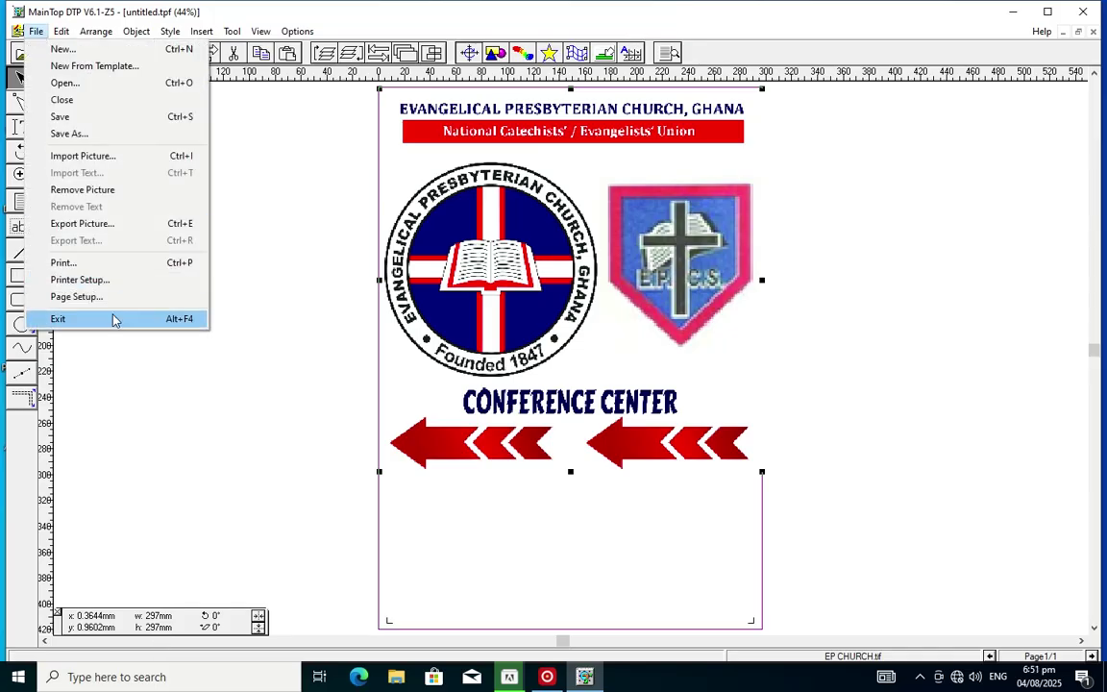
left_click(112, 296)
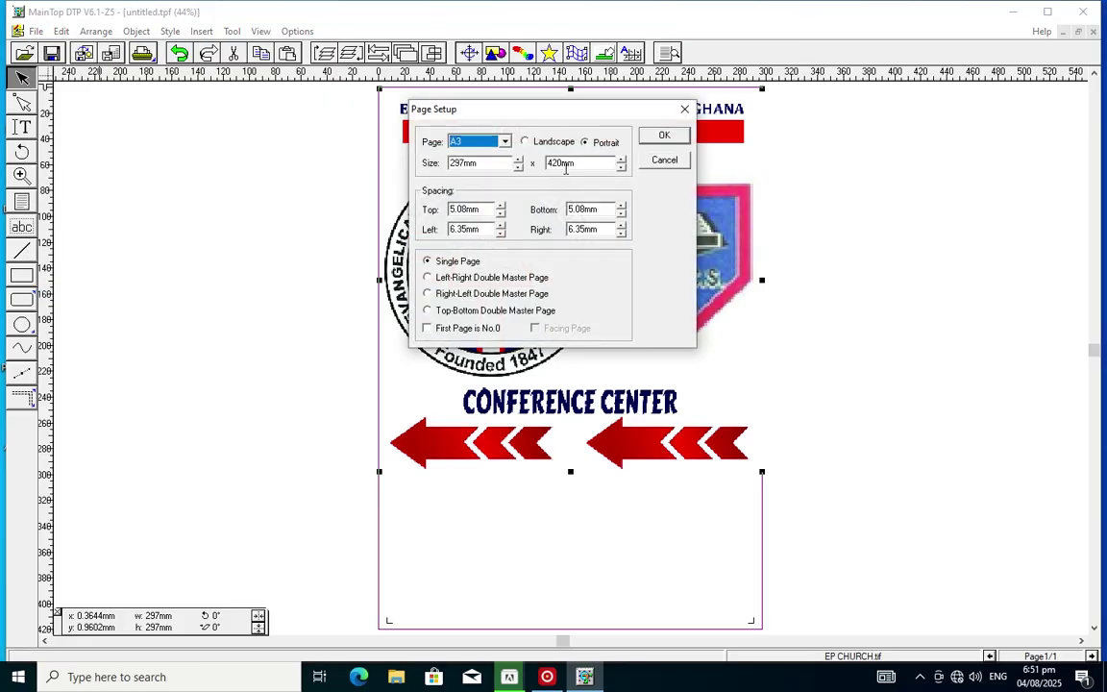
left_click_drag(560, 163, 546, 164)
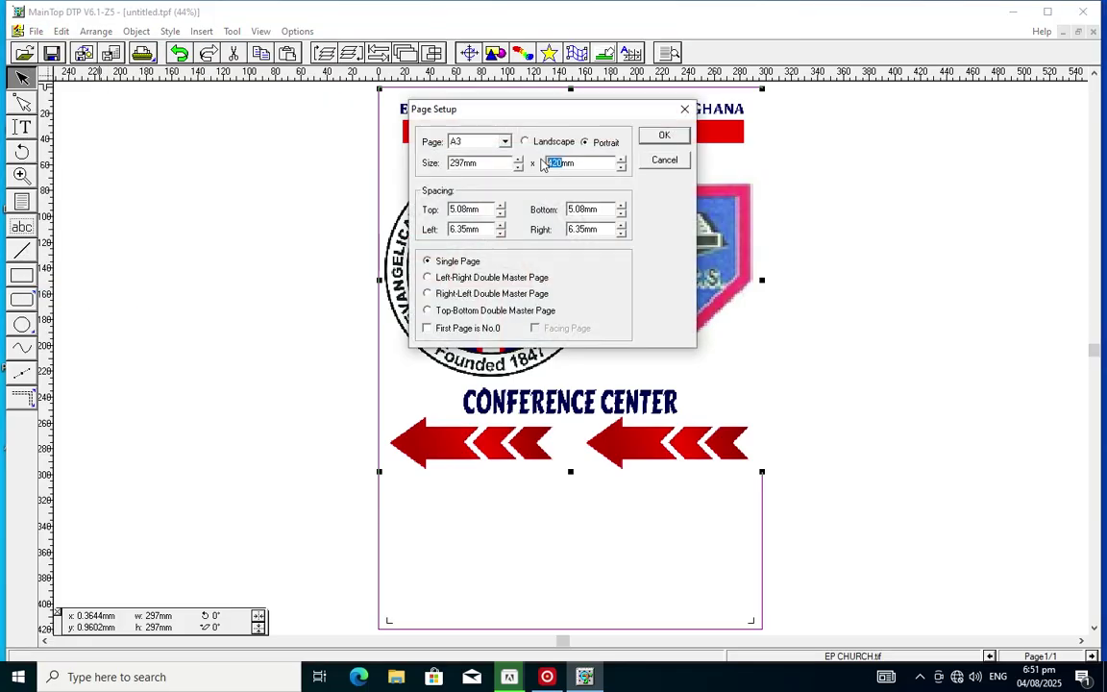
type("297")
left_click(663, 134)
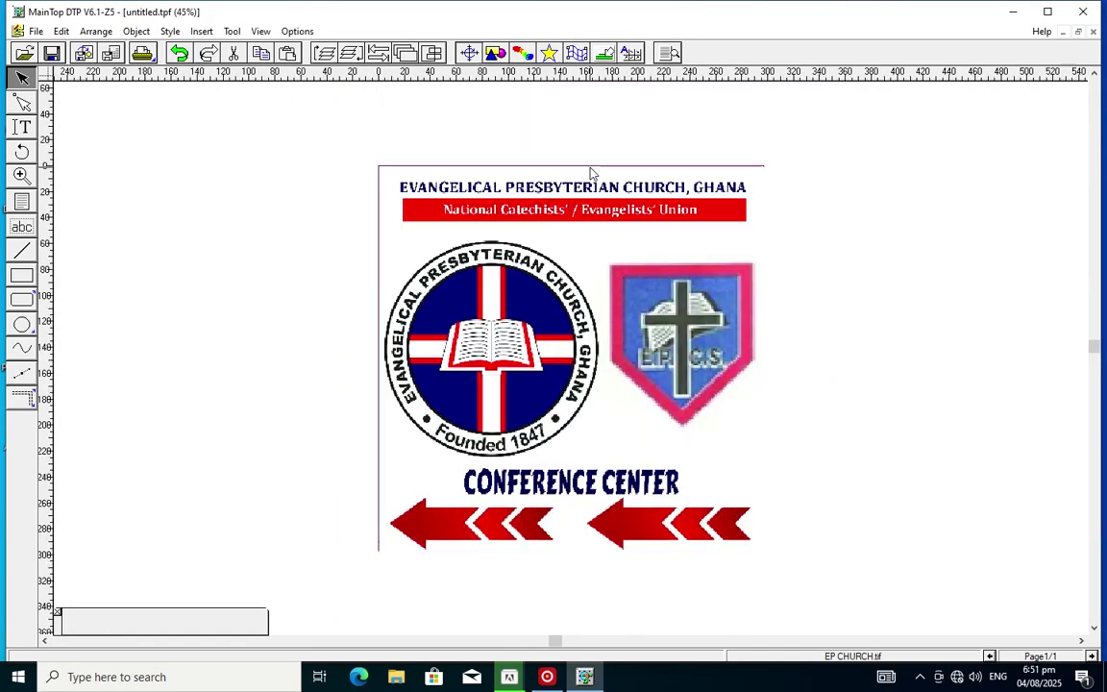
Auto-set the paper size in the HS XP600 print properties and accept the two-channel white ink settings with base white
left_click(143, 54)
left_click(549, 194)
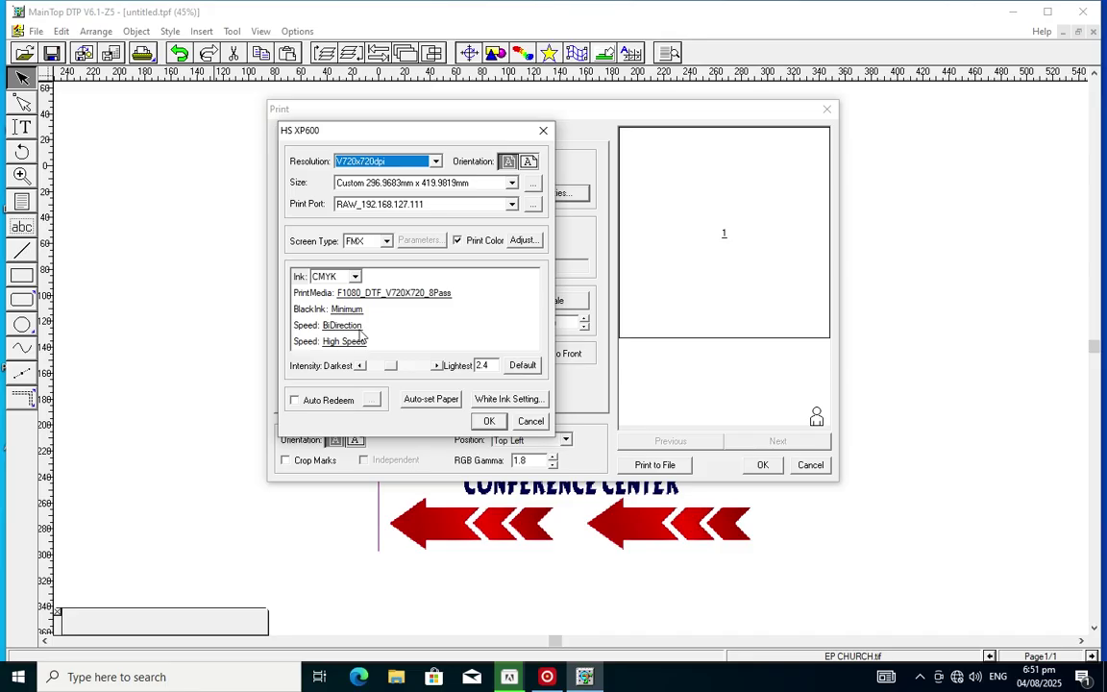
left_click(437, 400)
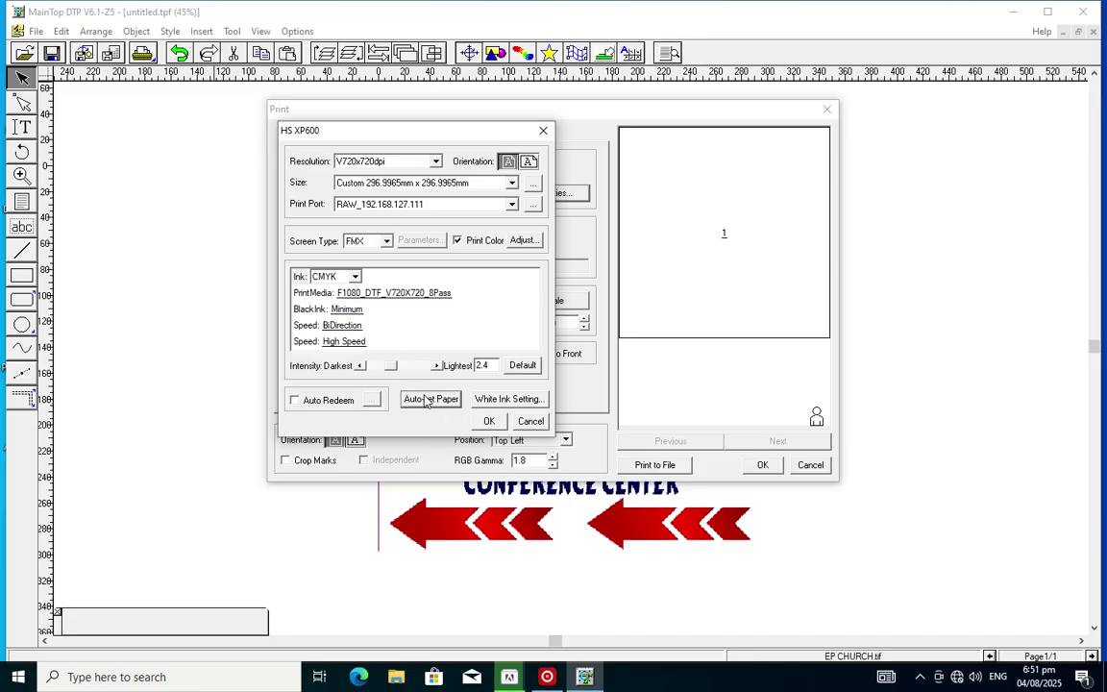
left_click(510, 400)
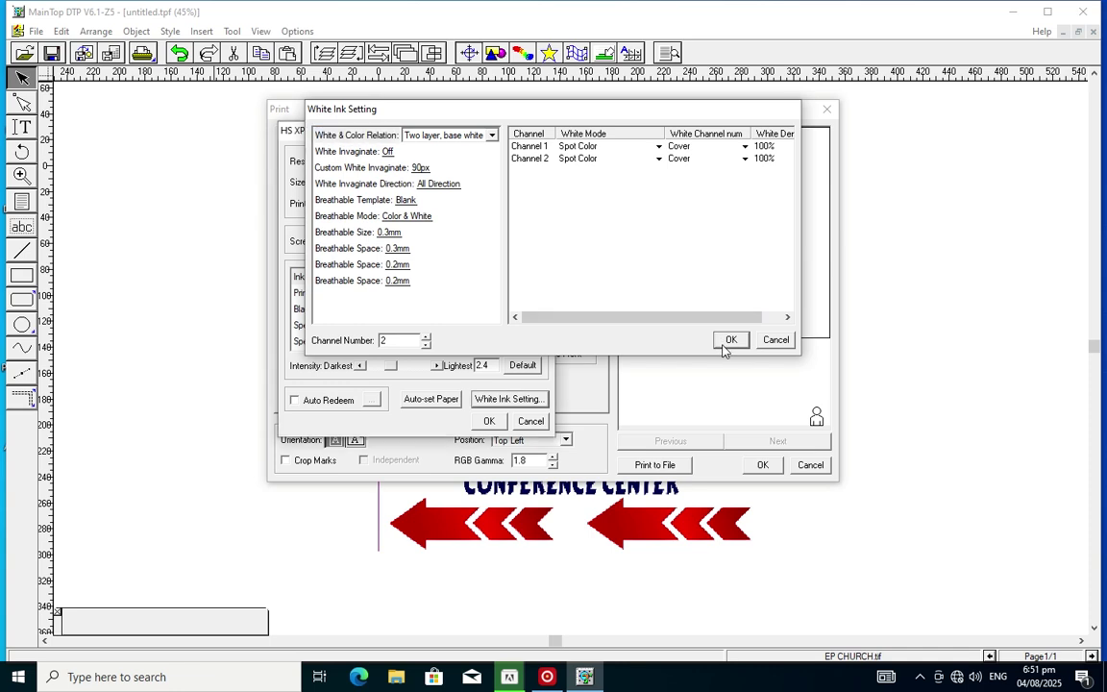
left_click(731, 339)
left_click(488, 421)
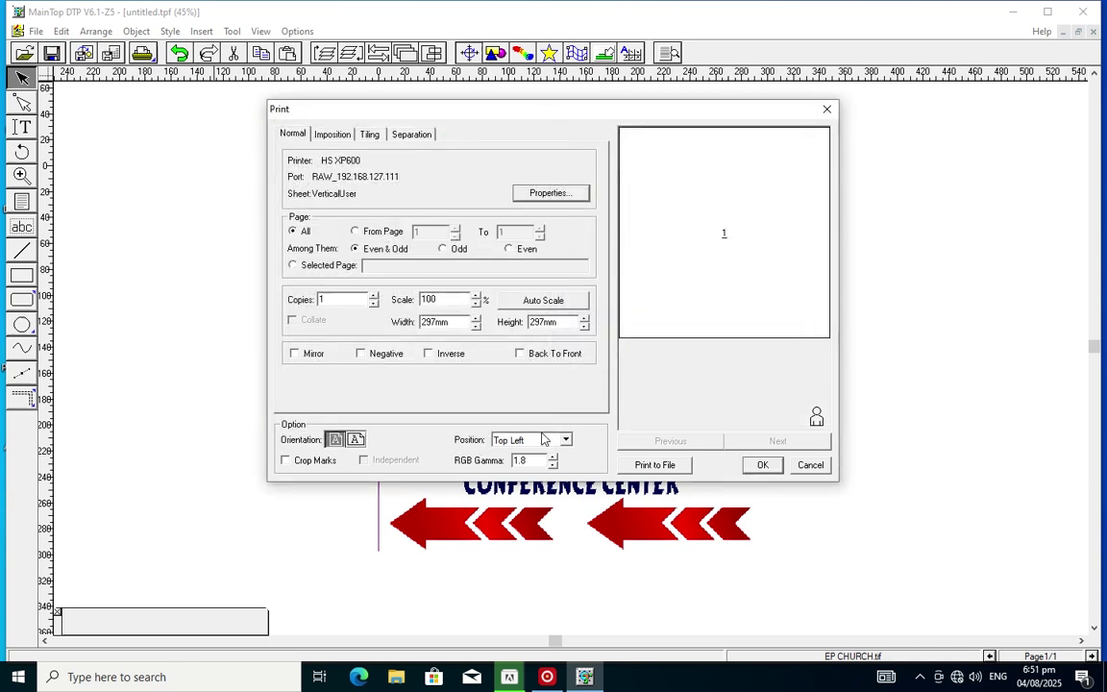
Print the page to a file named YE on the ESD-ISO (D:) drive
left_click(634, 465)
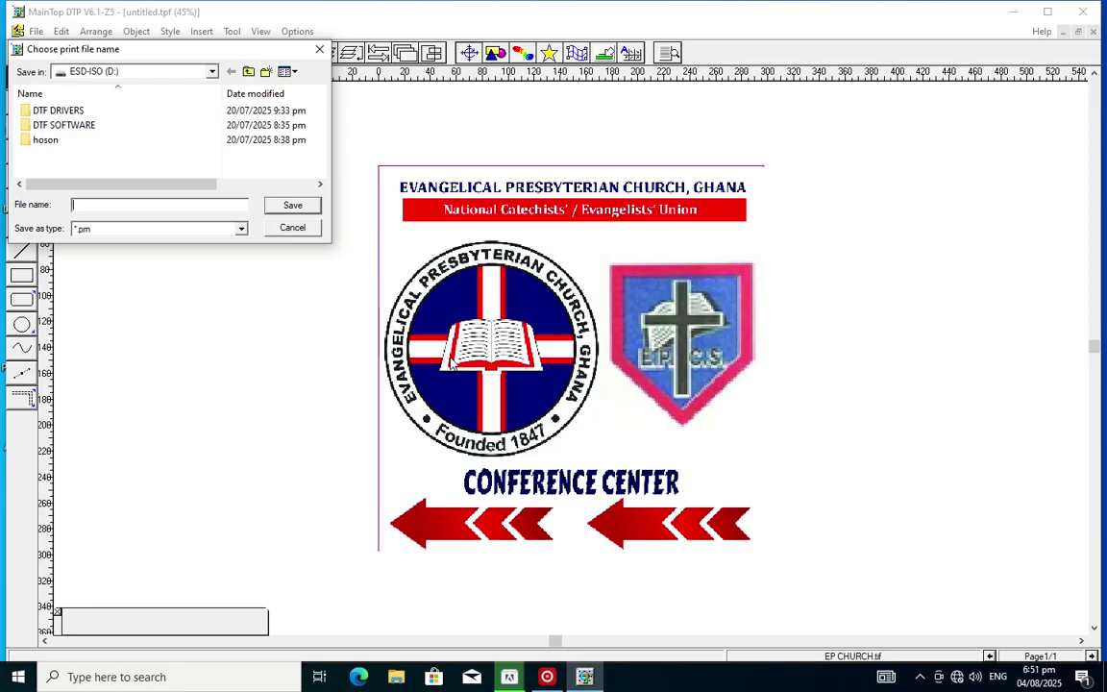
type("YE")
key("Return")
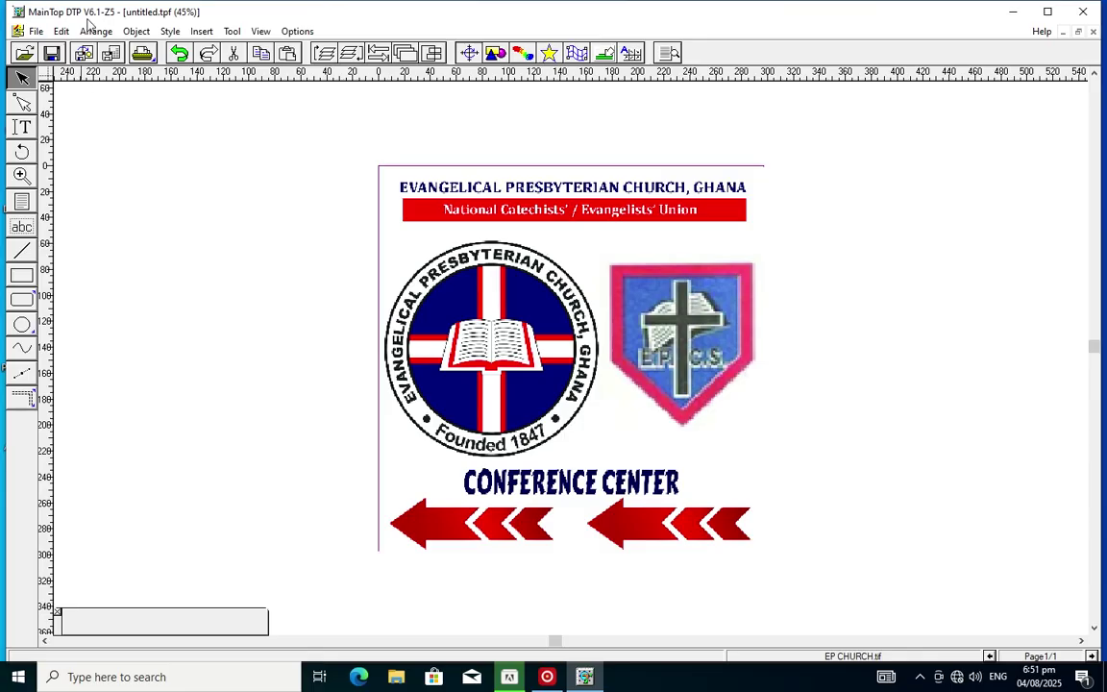
Check the HS XP600 print properties again and print the page to a second file named TEXT on the D: drive
left_click(140, 54)
left_click(549, 192)
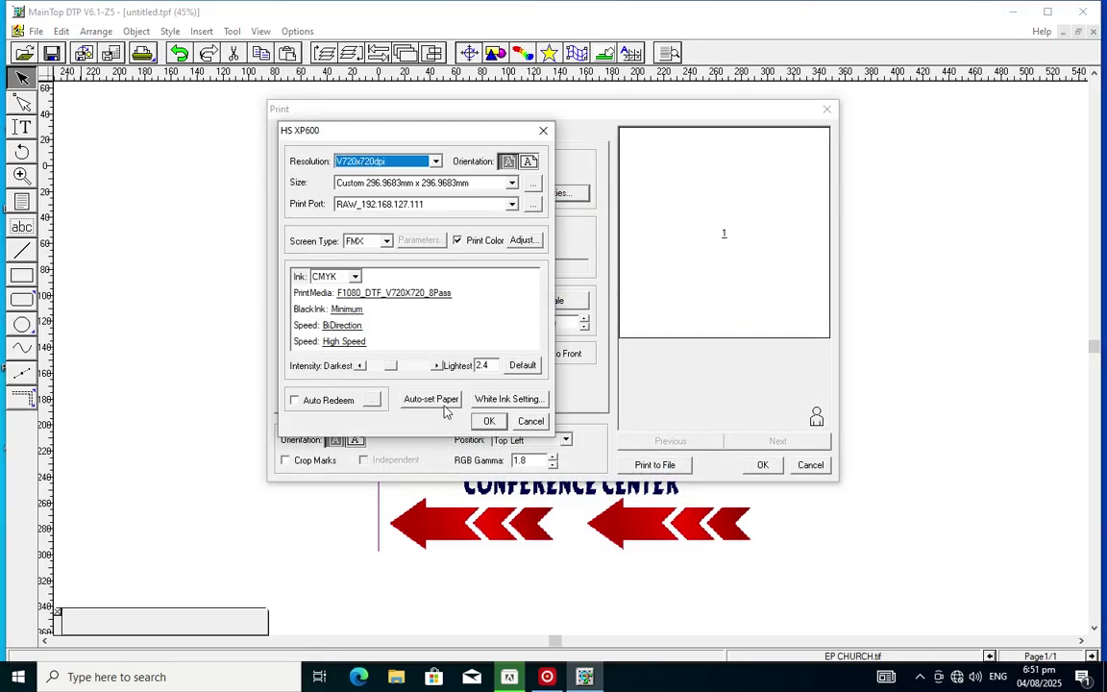
key("Return")
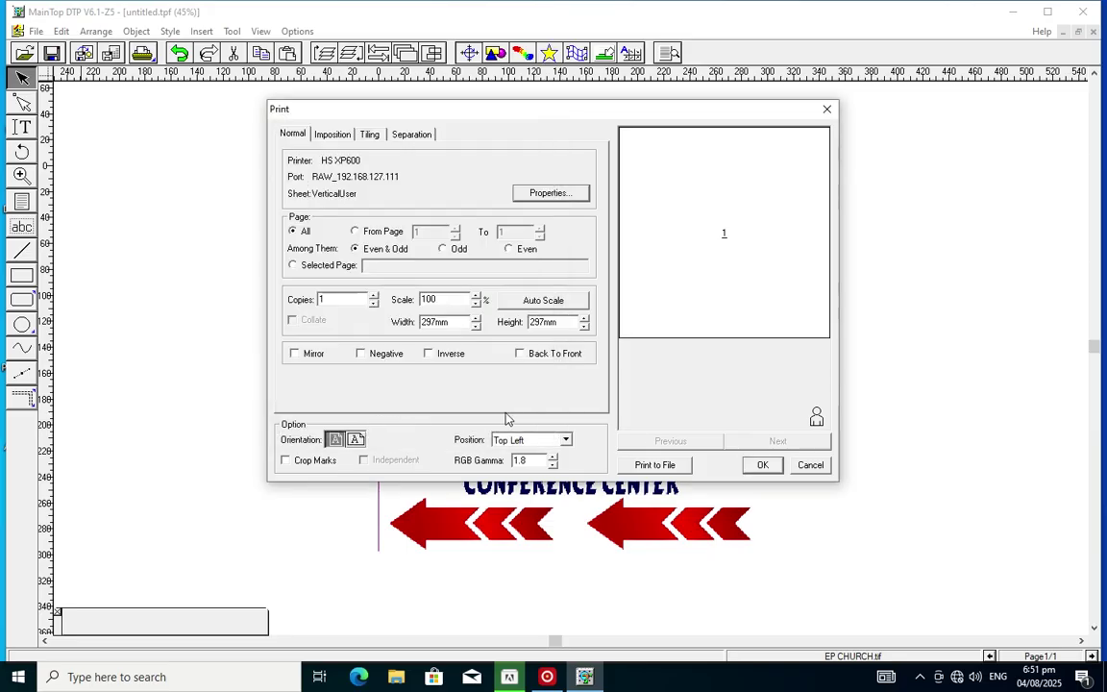
left_click(656, 465)
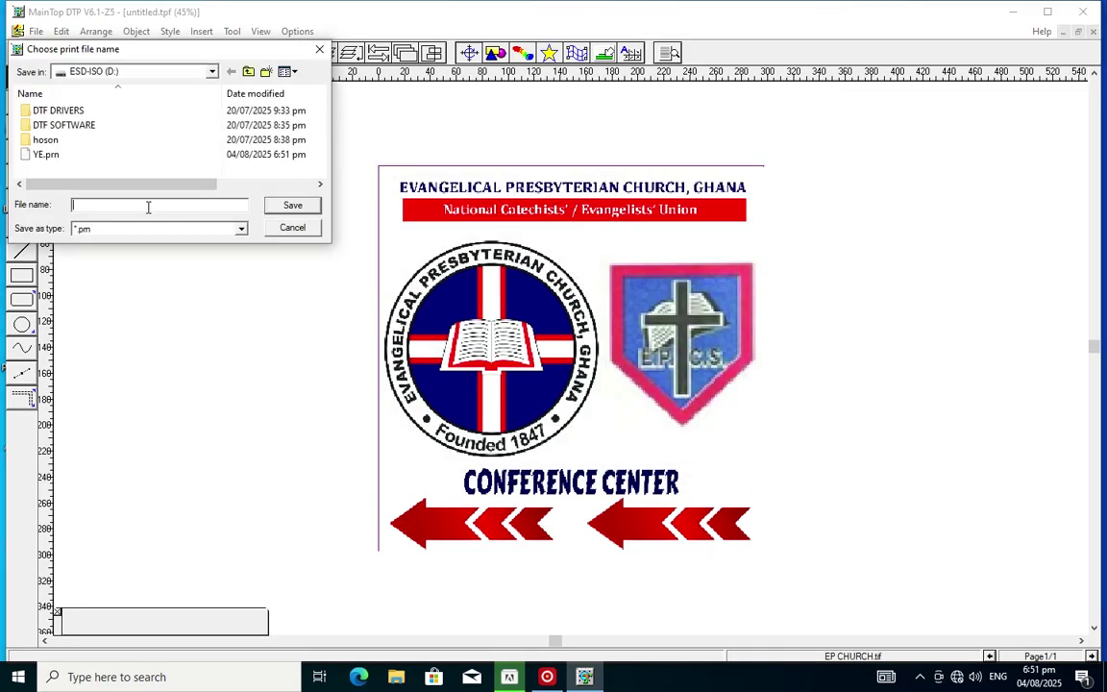
type("TEXT")
left_click(305, 211)
left_click(304, 209)
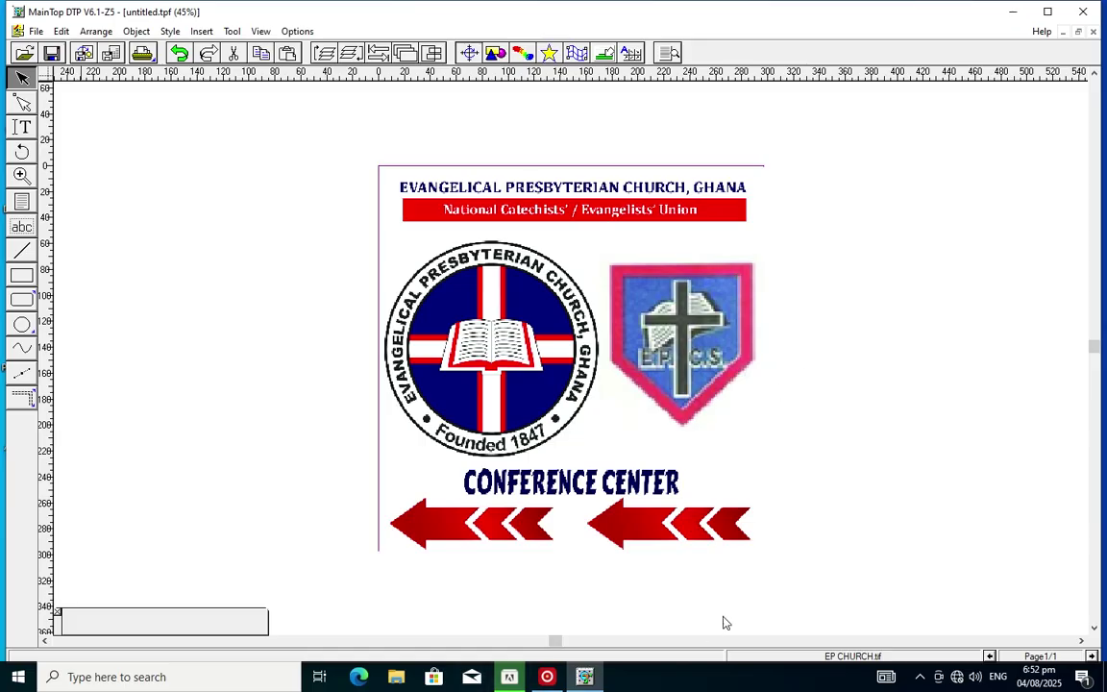
Switch to PrintExp and examine the printer's advanced network communication settings
key("super+d")
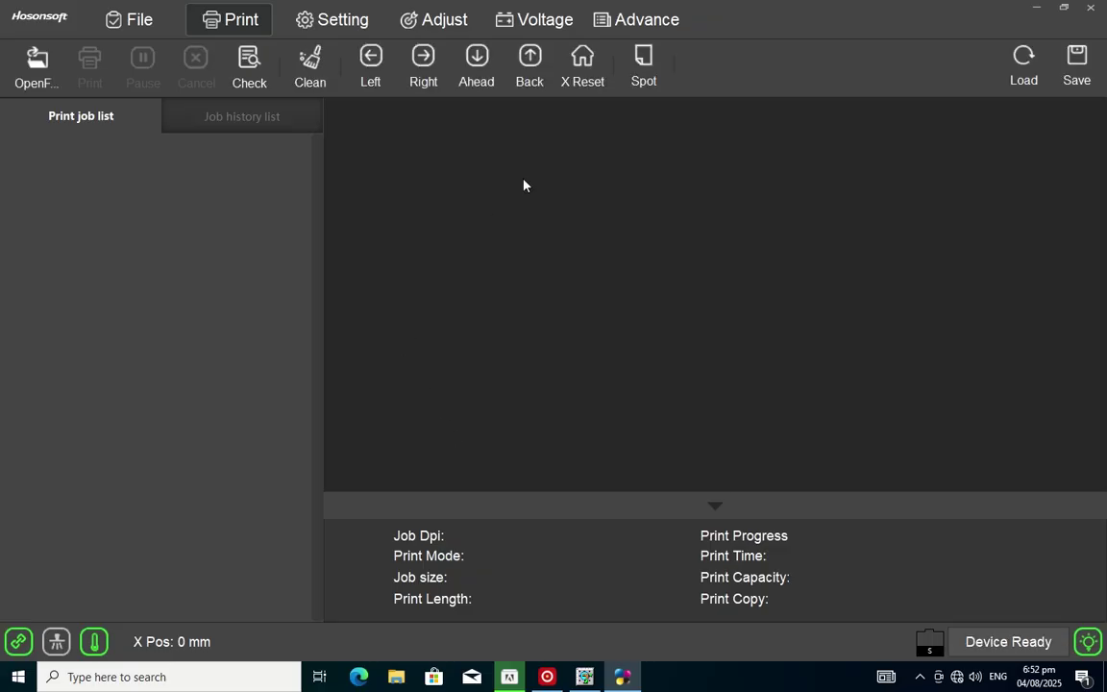
left_click(643, 19)
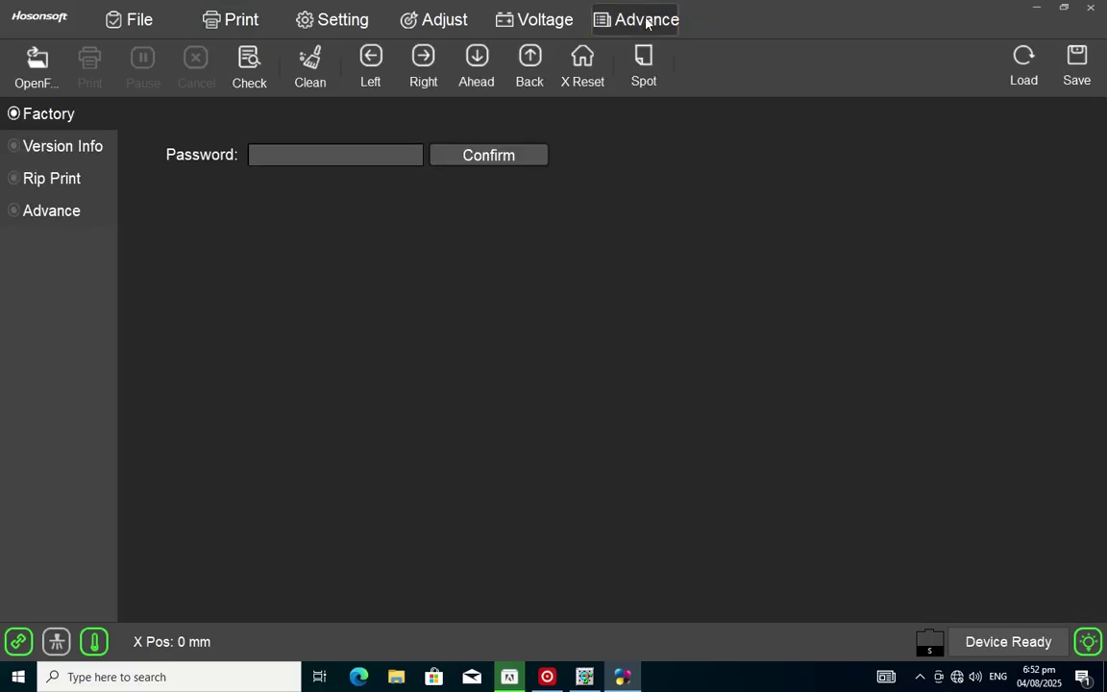
left_click(34, 211)
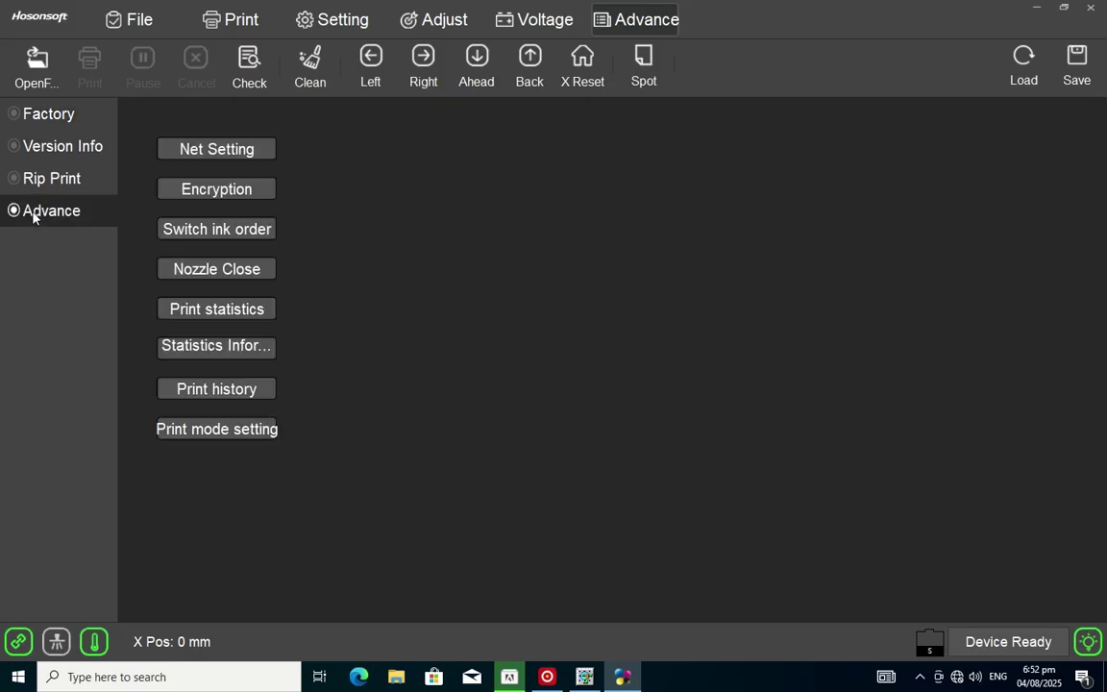
left_click(207, 151)
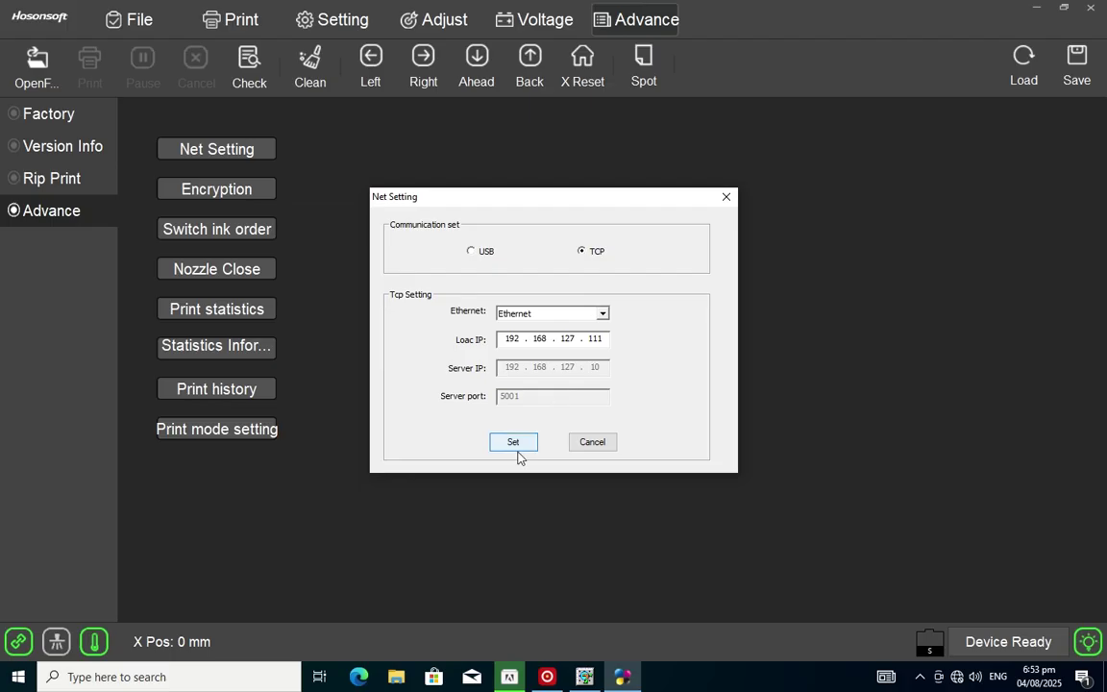
left_click(733, 201)
Browse the file tree and open the ESD-ISO (D:) drive to show its print files
left_click(140, 19)
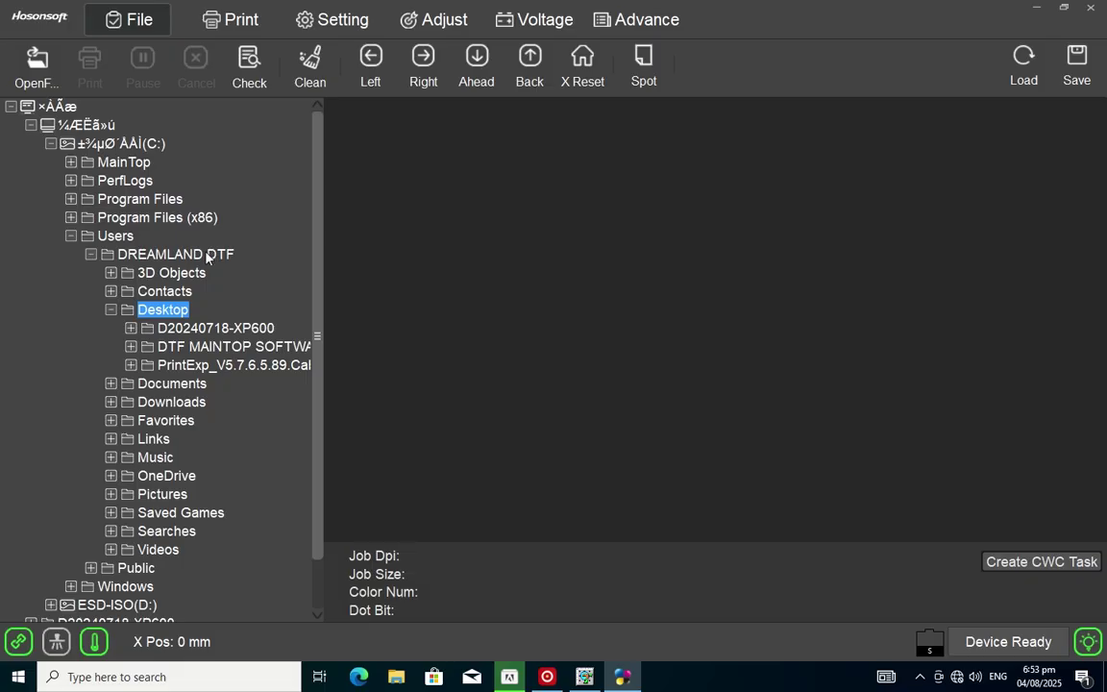
scroll(205, 254, "down", 1)
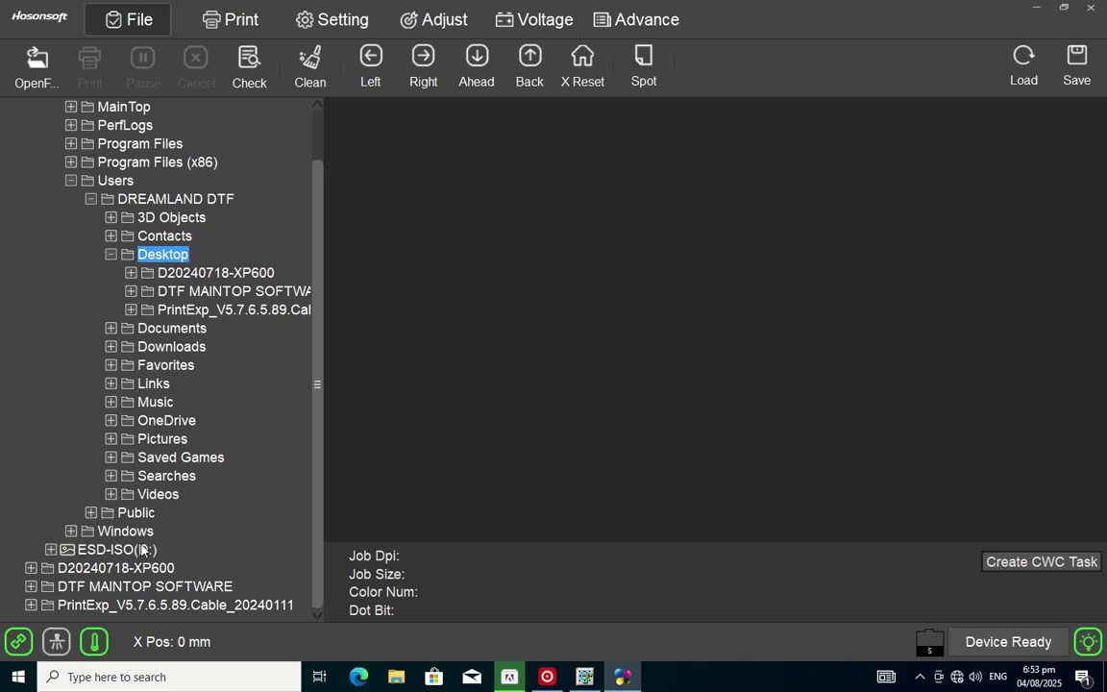
scroll(202, 482, "up", 1)
scroll(202, 482, "down", 1)
left_click(50, 551)
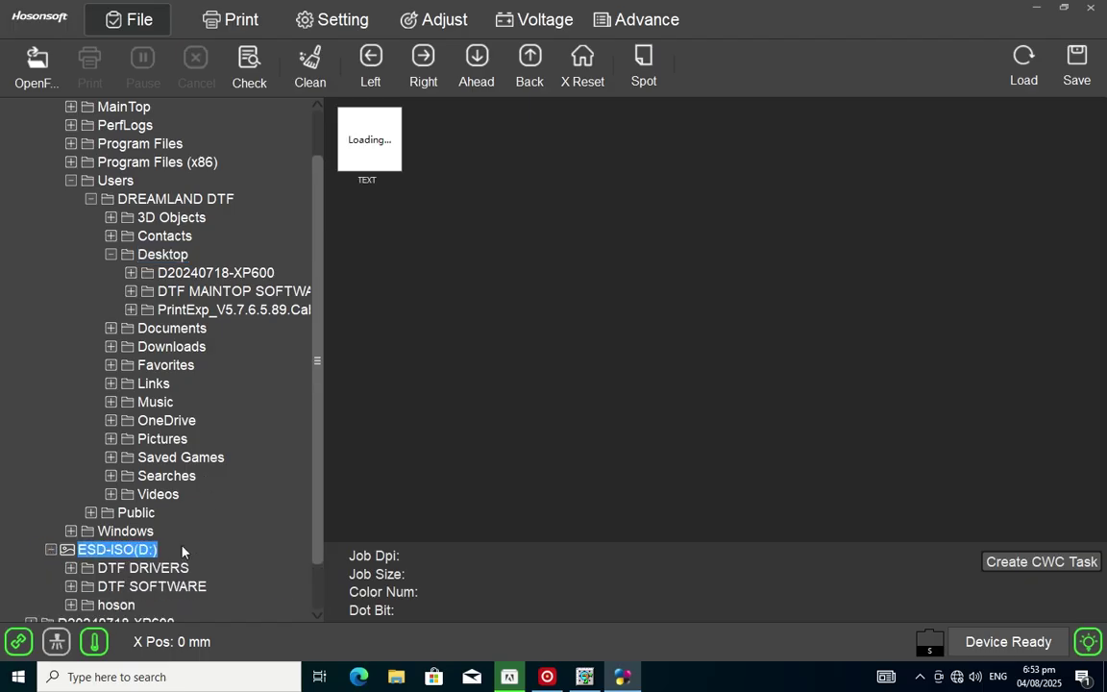
Regenerate the preview of the TEXT print file and send the file to print immediately
left_click(380, 145)
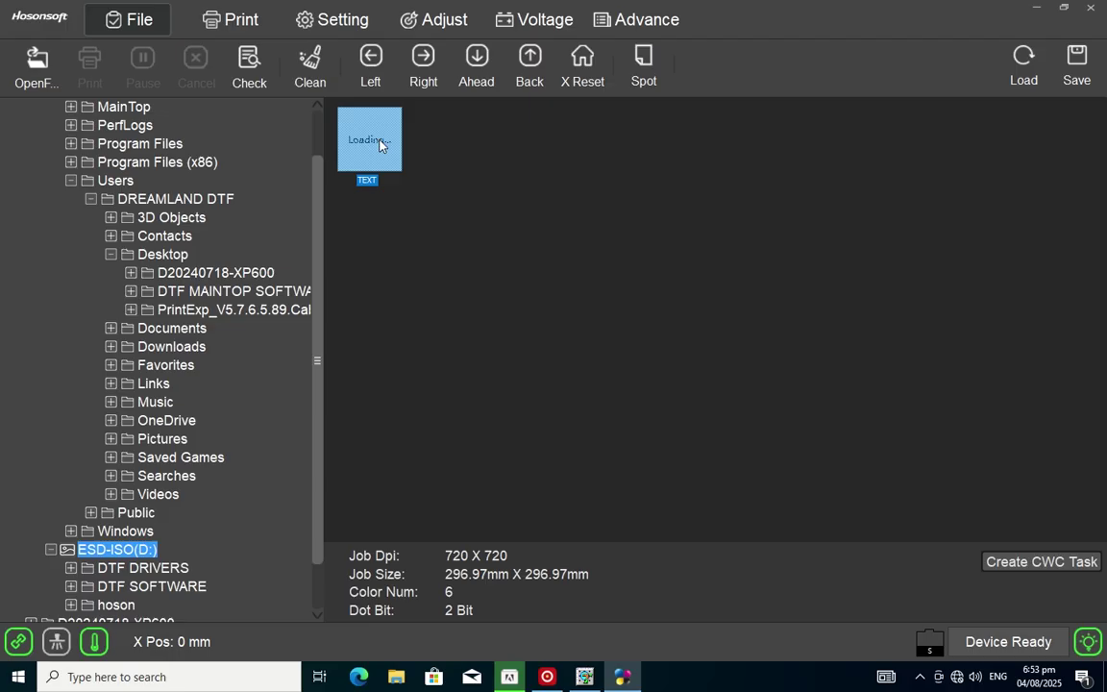
right_click(381, 144)
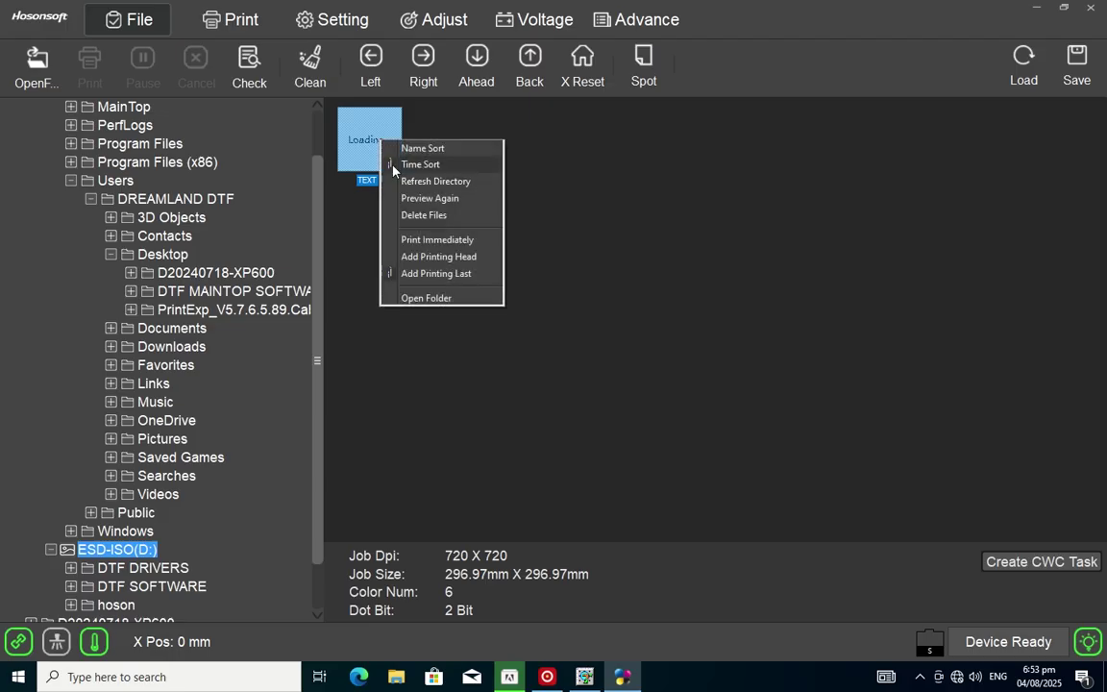
left_click(414, 203)
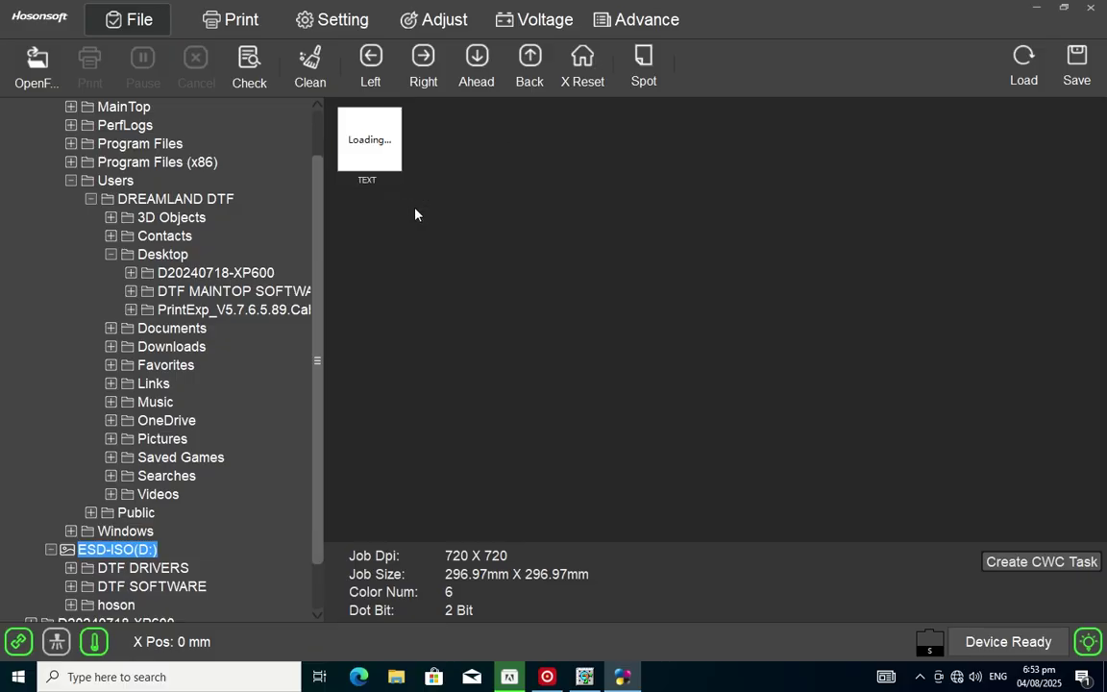
right_click(382, 138)
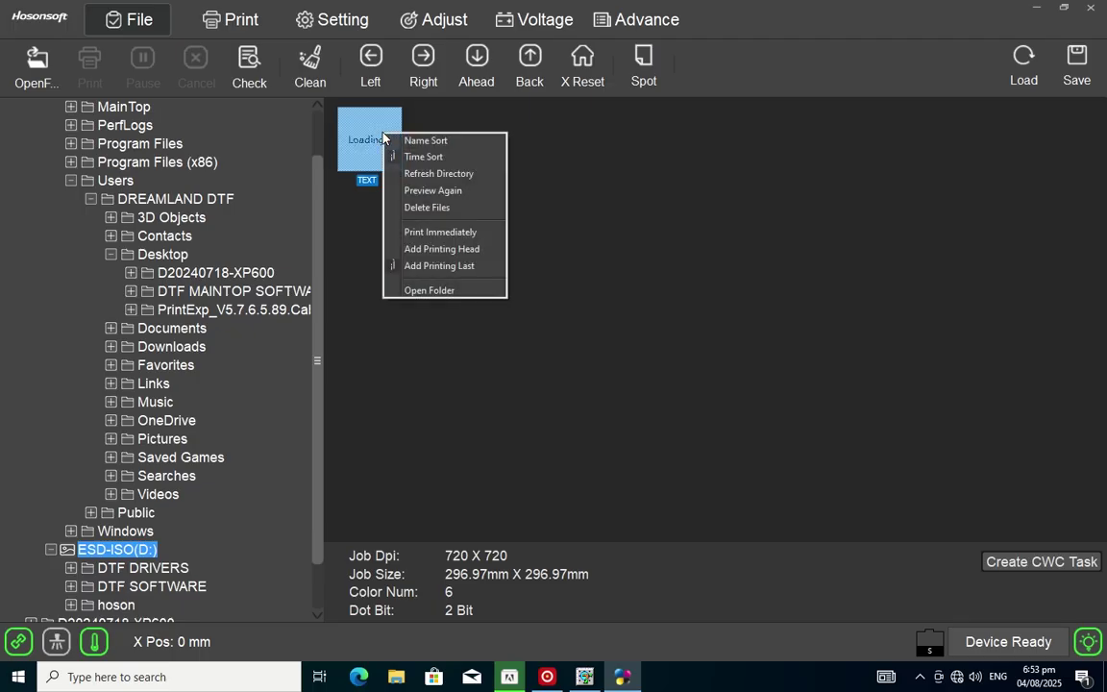
left_click(433, 233)
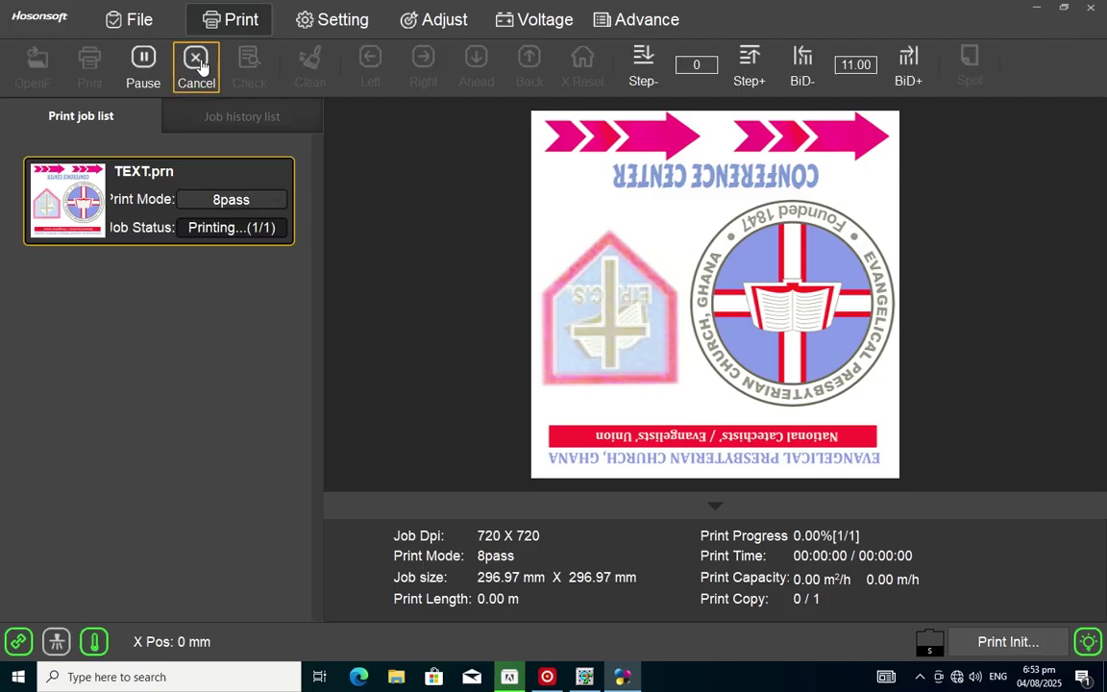
Cancel the running TEXT.prn print task and remove the job from the print job list
left_click(196, 64)
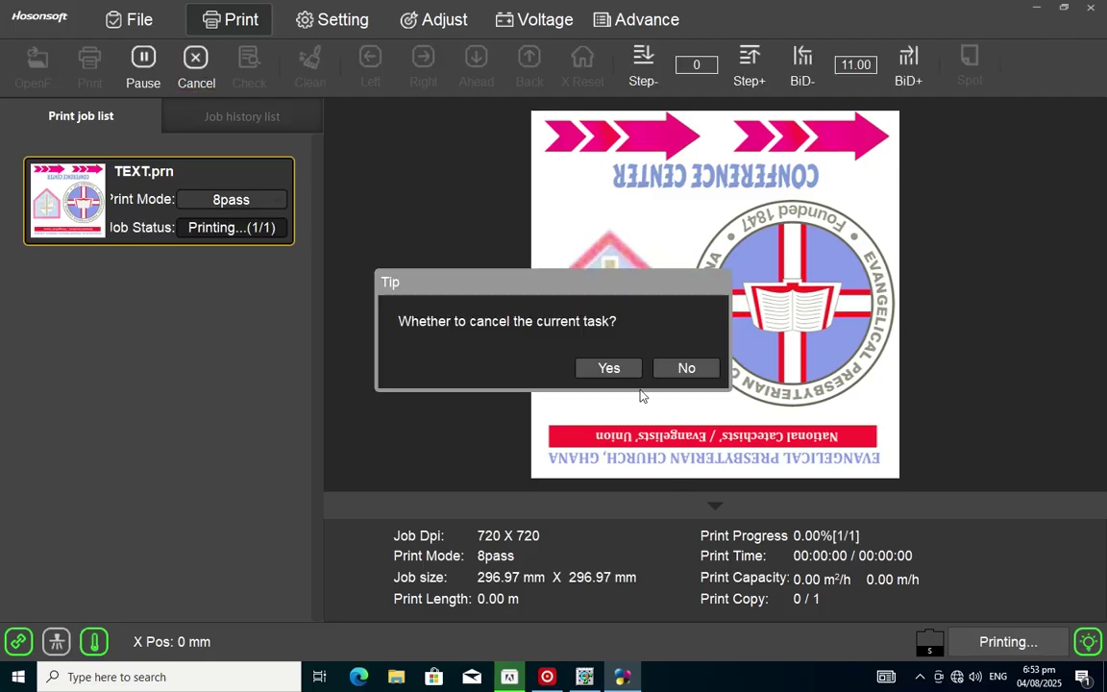
left_click(608, 369)
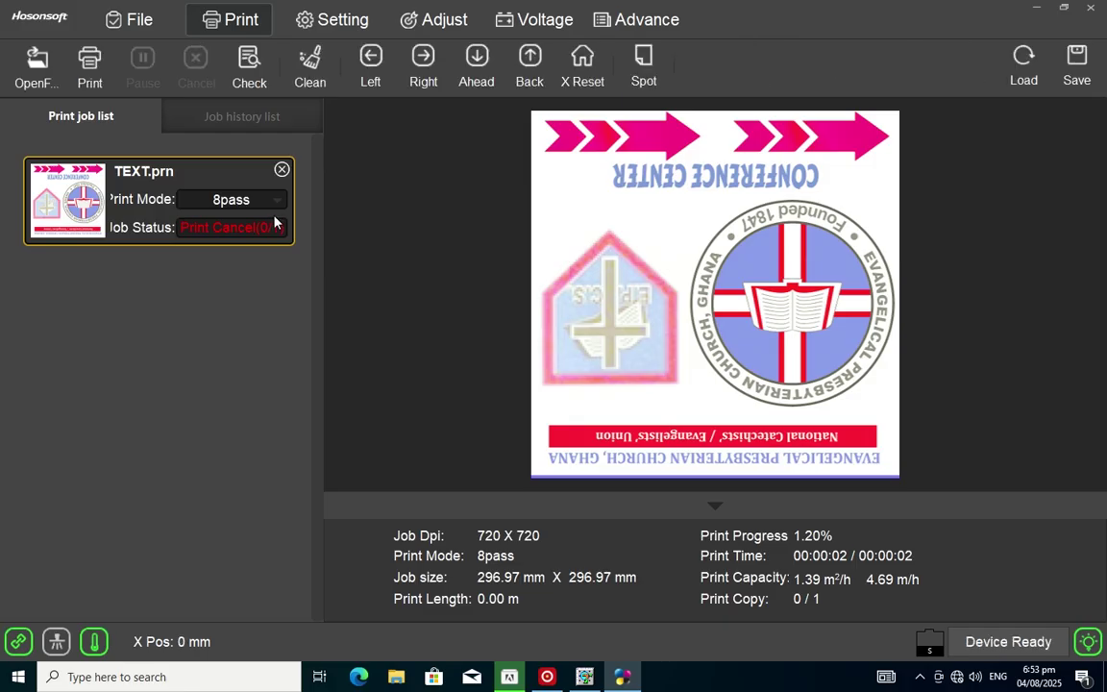
left_click(281, 169)
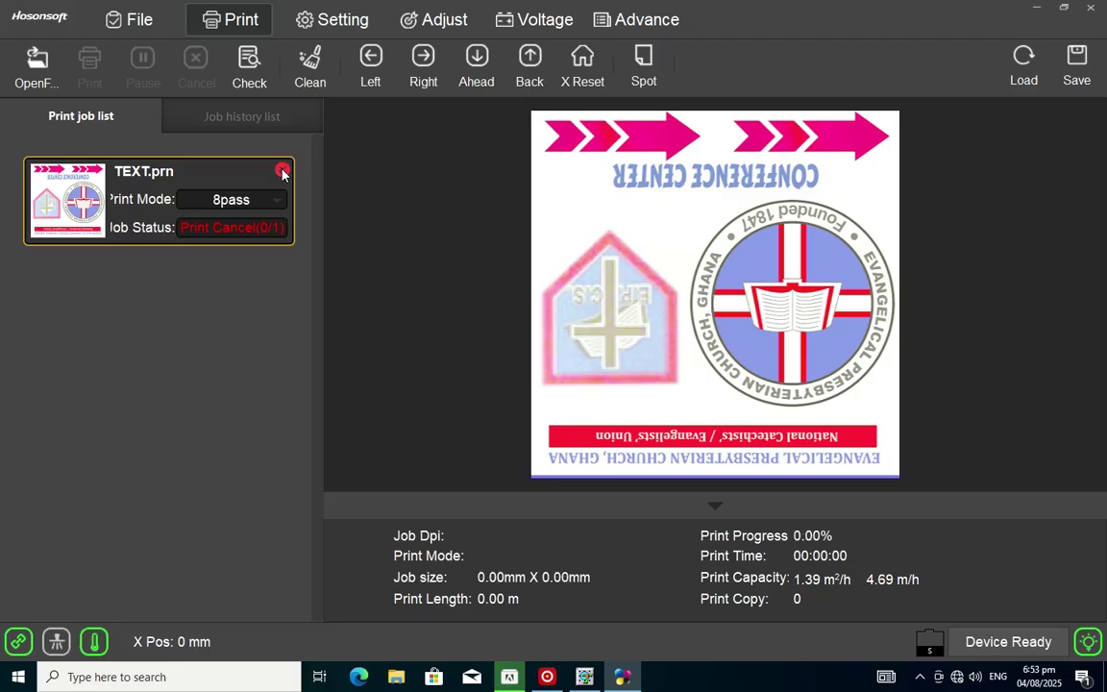